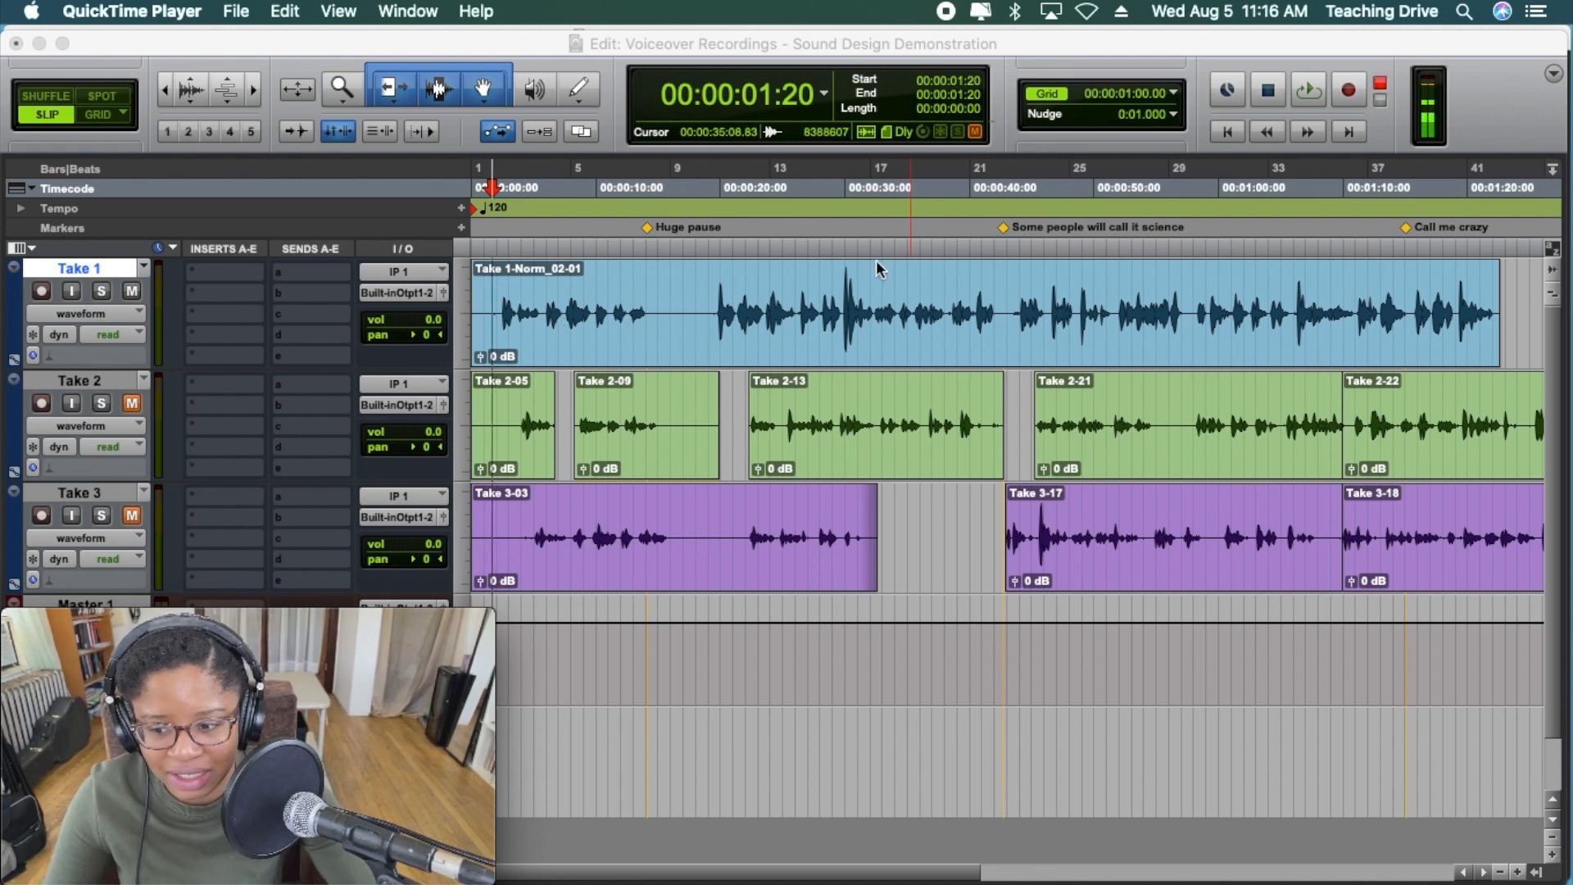
- Examine the opening of Take 1 and the long silence before its speech resumes at about 00:00:20:00
left_click(1517, 874)
left_click(1517, 873)
left_click(1517, 874)
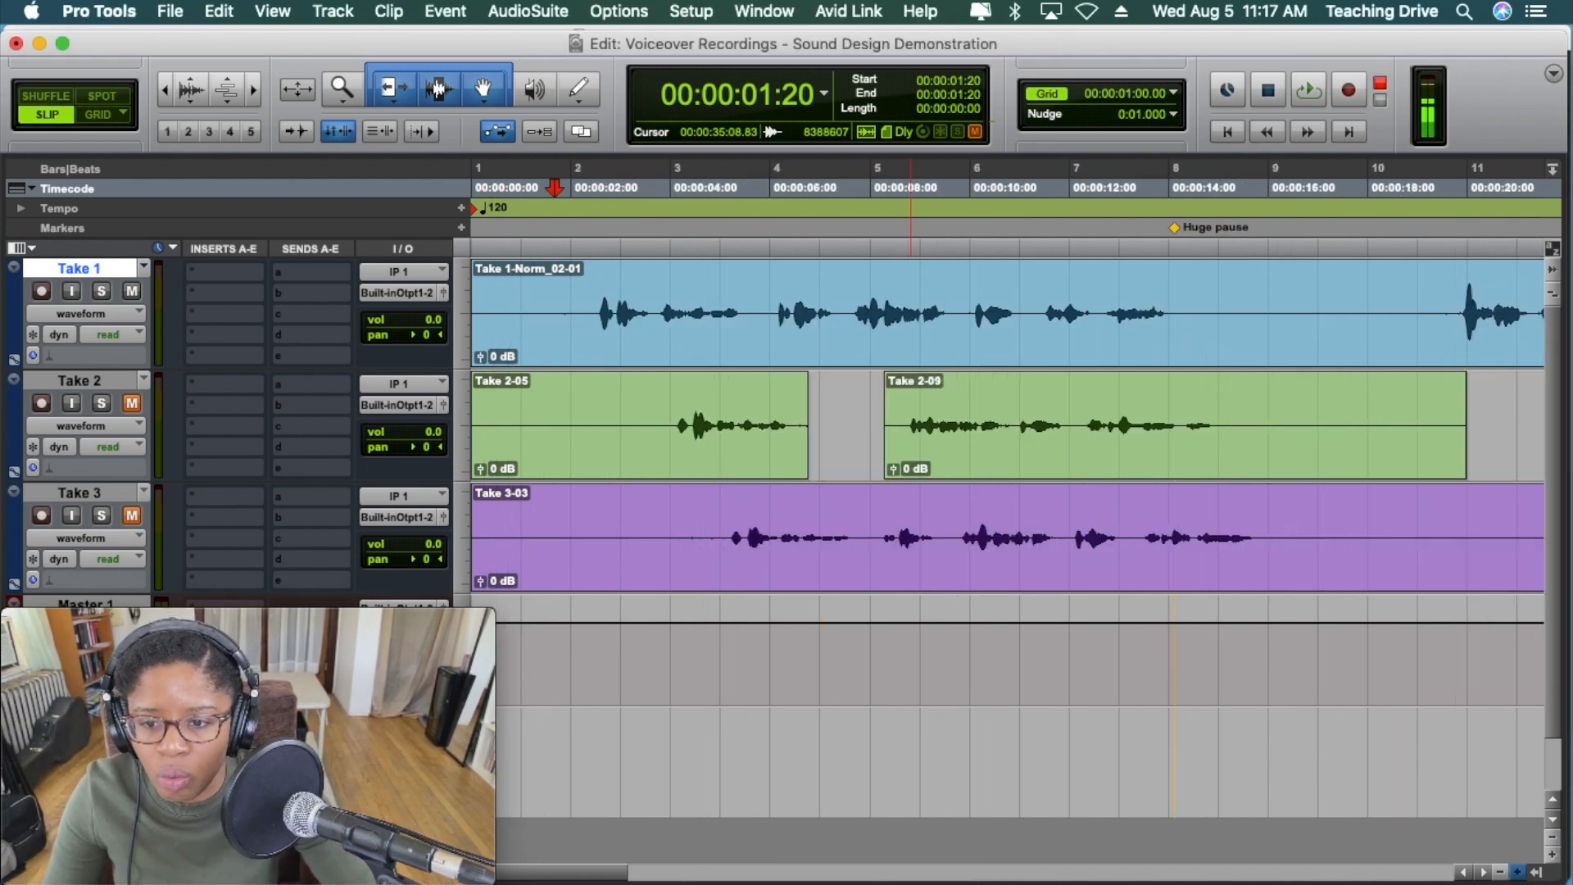
left_click(1517, 873)
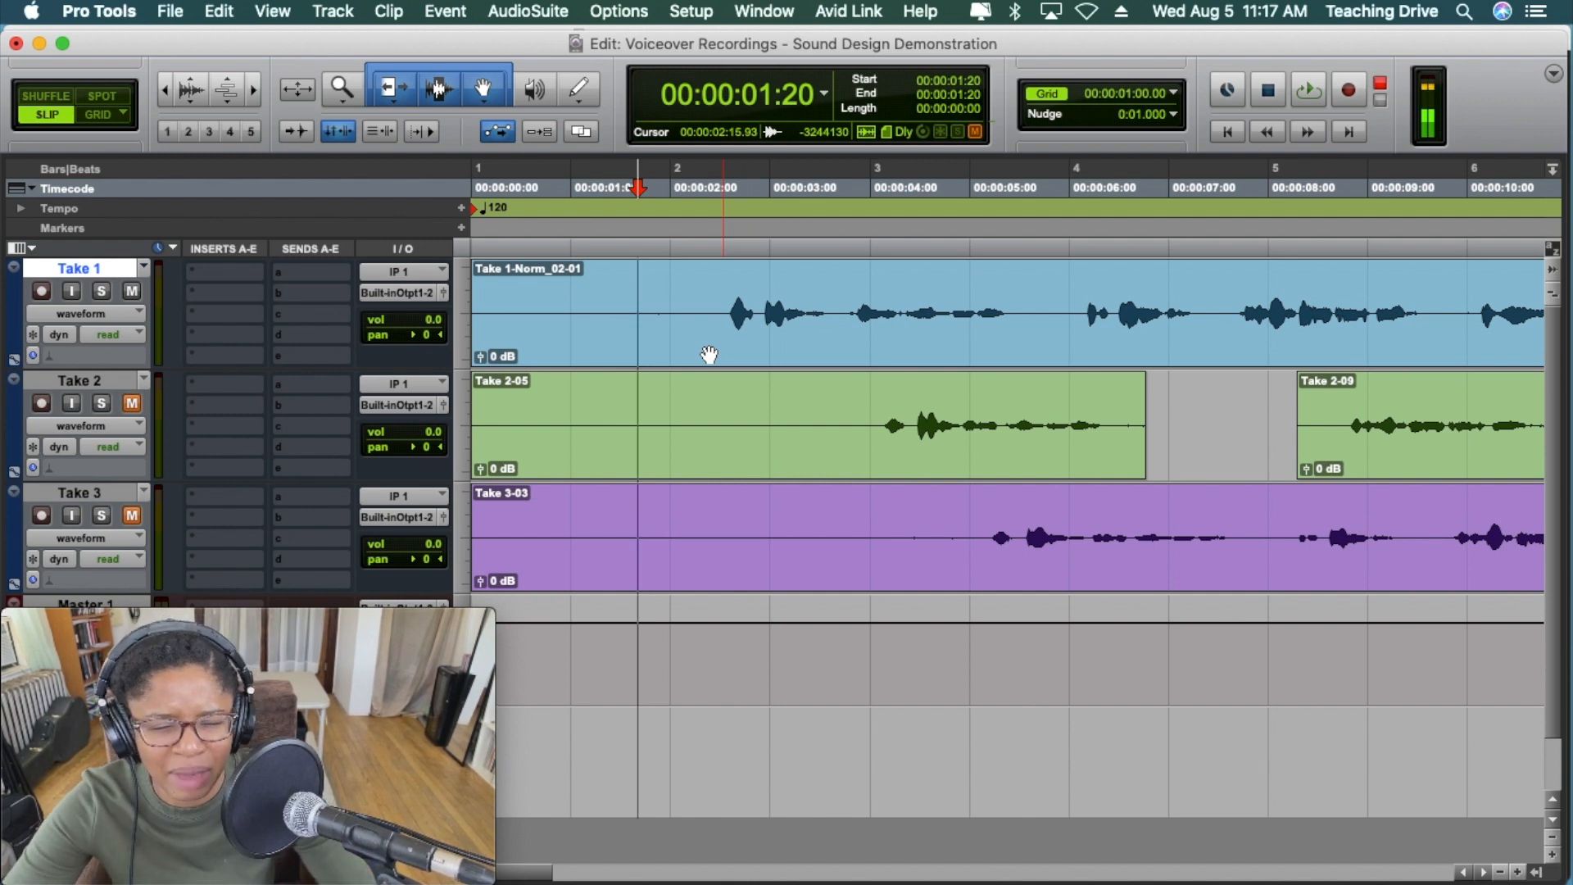
left_click(656, 314)
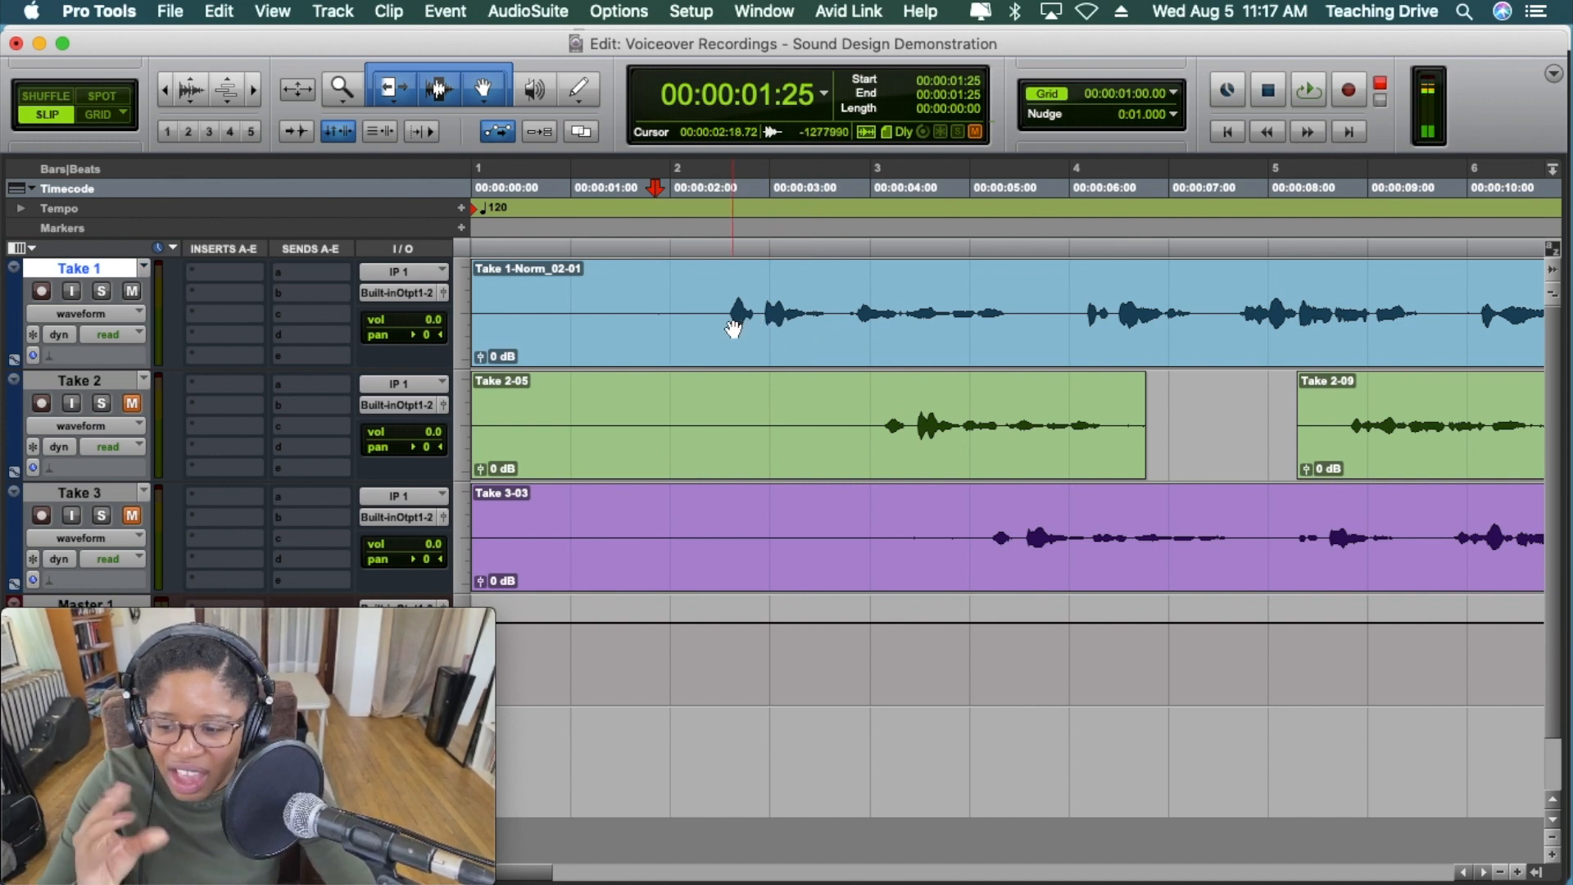
left_click(653, 314)
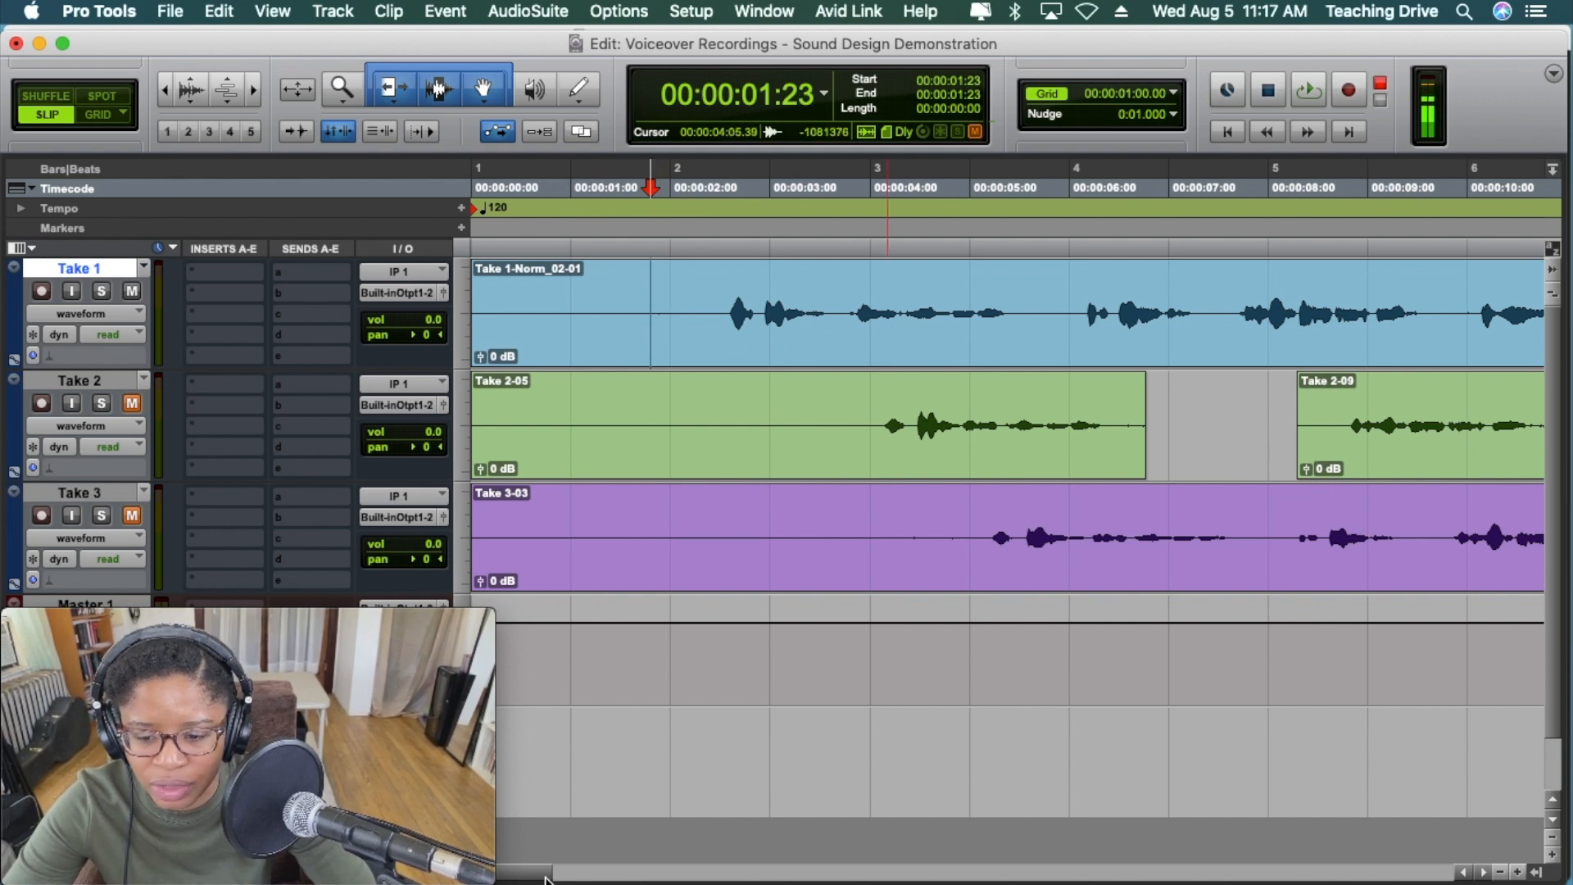
left_click_drag(545, 877, 670, 874)
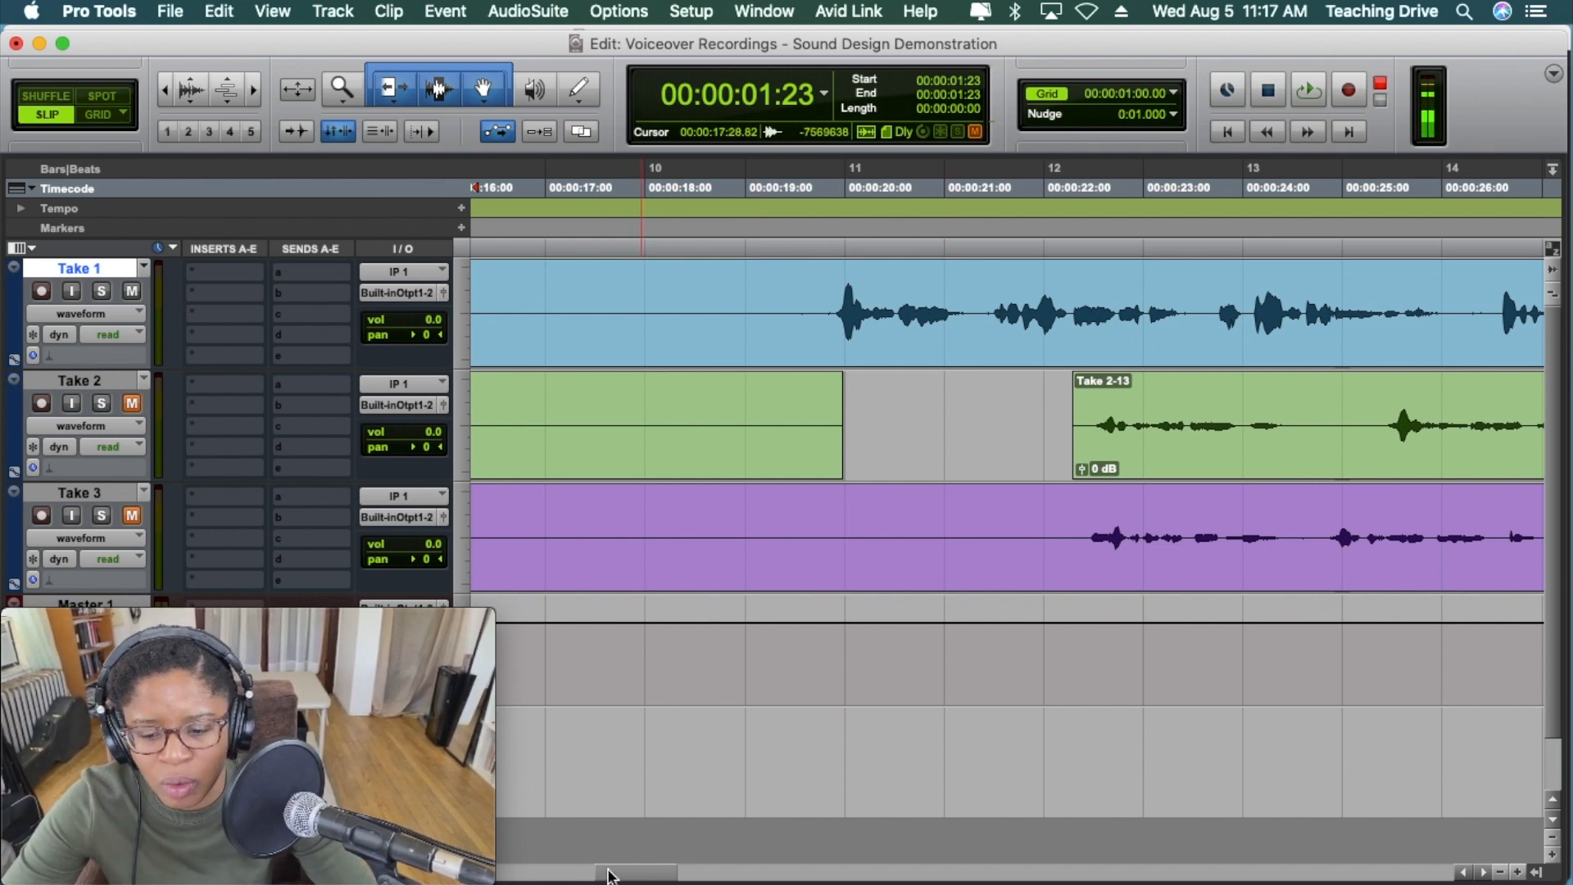
left_click_drag(606, 873, 504, 871)
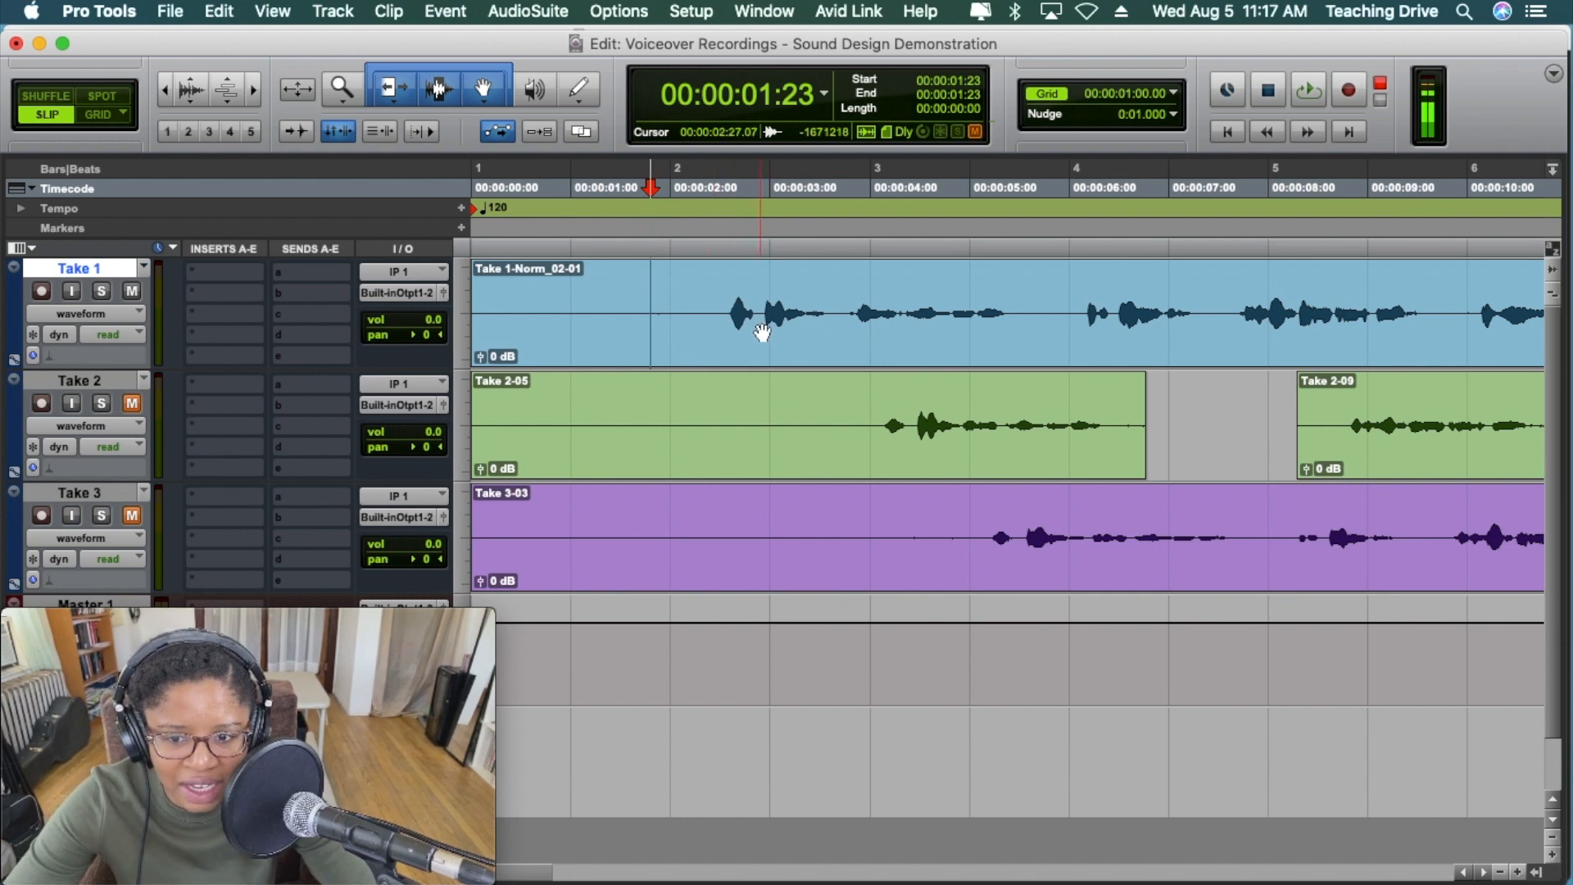
- Play Take 1 from 00:00:01:23 and select the silence between 00:00:01:20 and 00:00:01:29
key("space")
key("space")
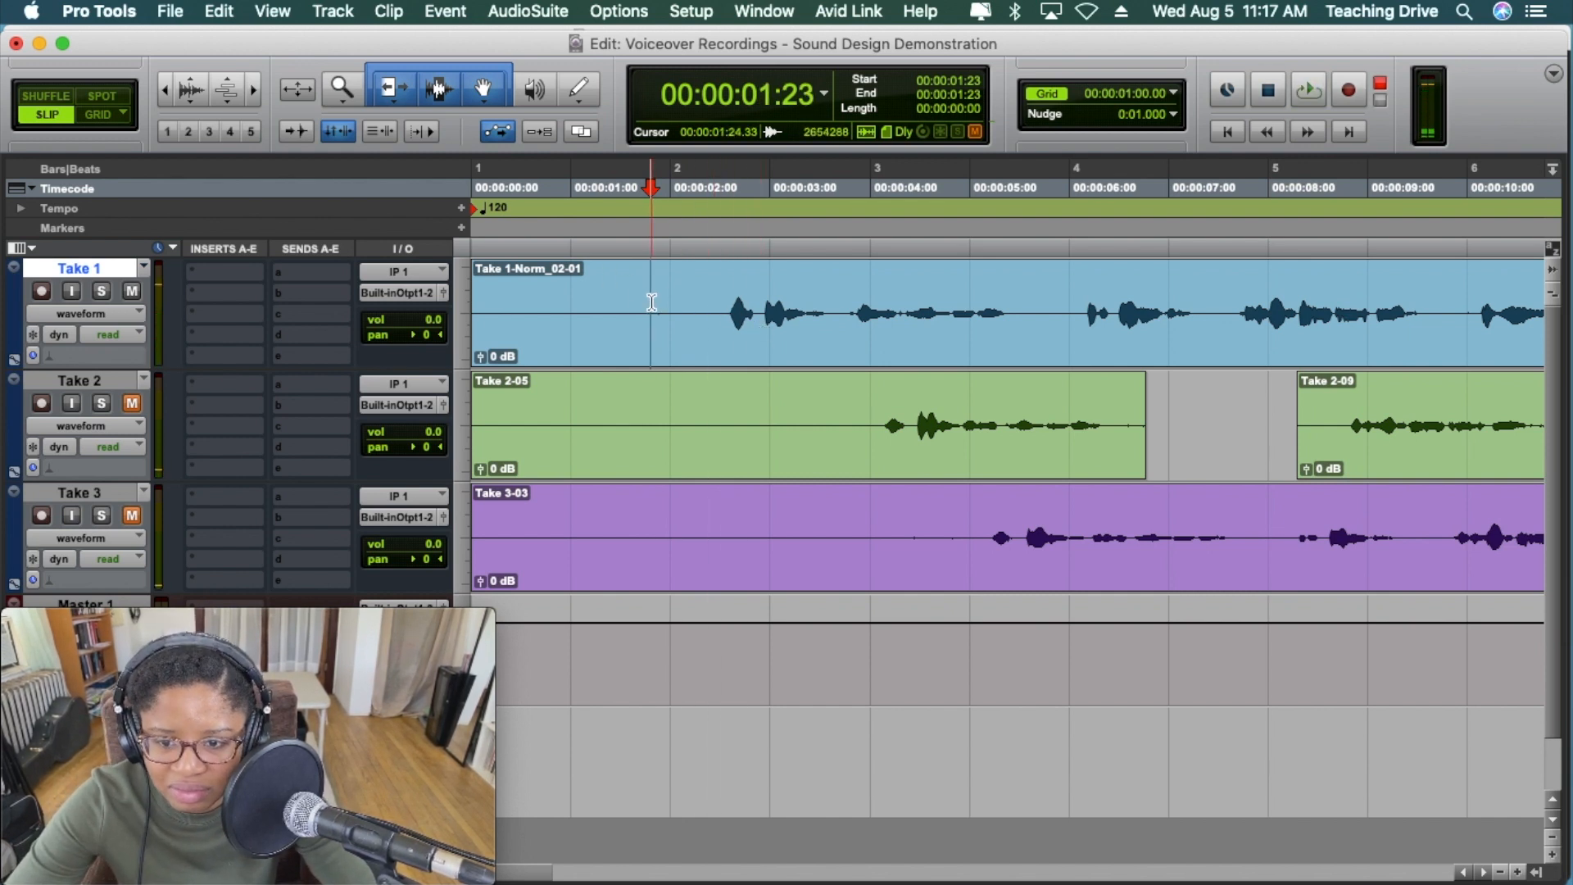
key("space")
key("space")
left_click_drag(670, 312, 640, 311)
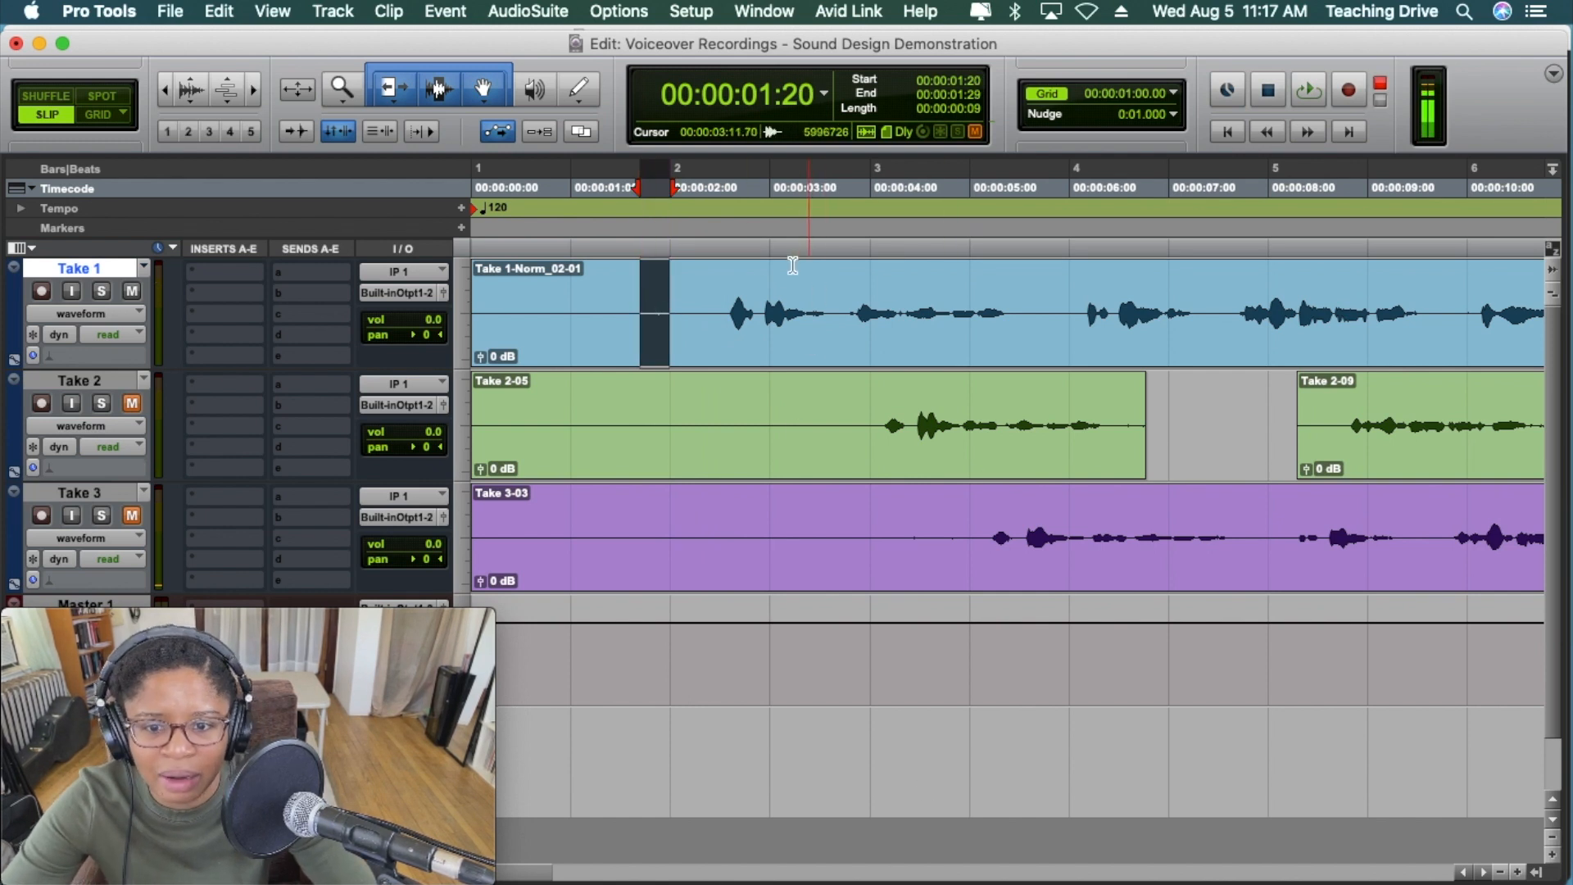
- Play Take 1 from 00:00:09:23 through the pause at the Huge pause marker until speech resumes
left_click(1500, 872)
left_click(1500, 872)
left_click(617, 353)
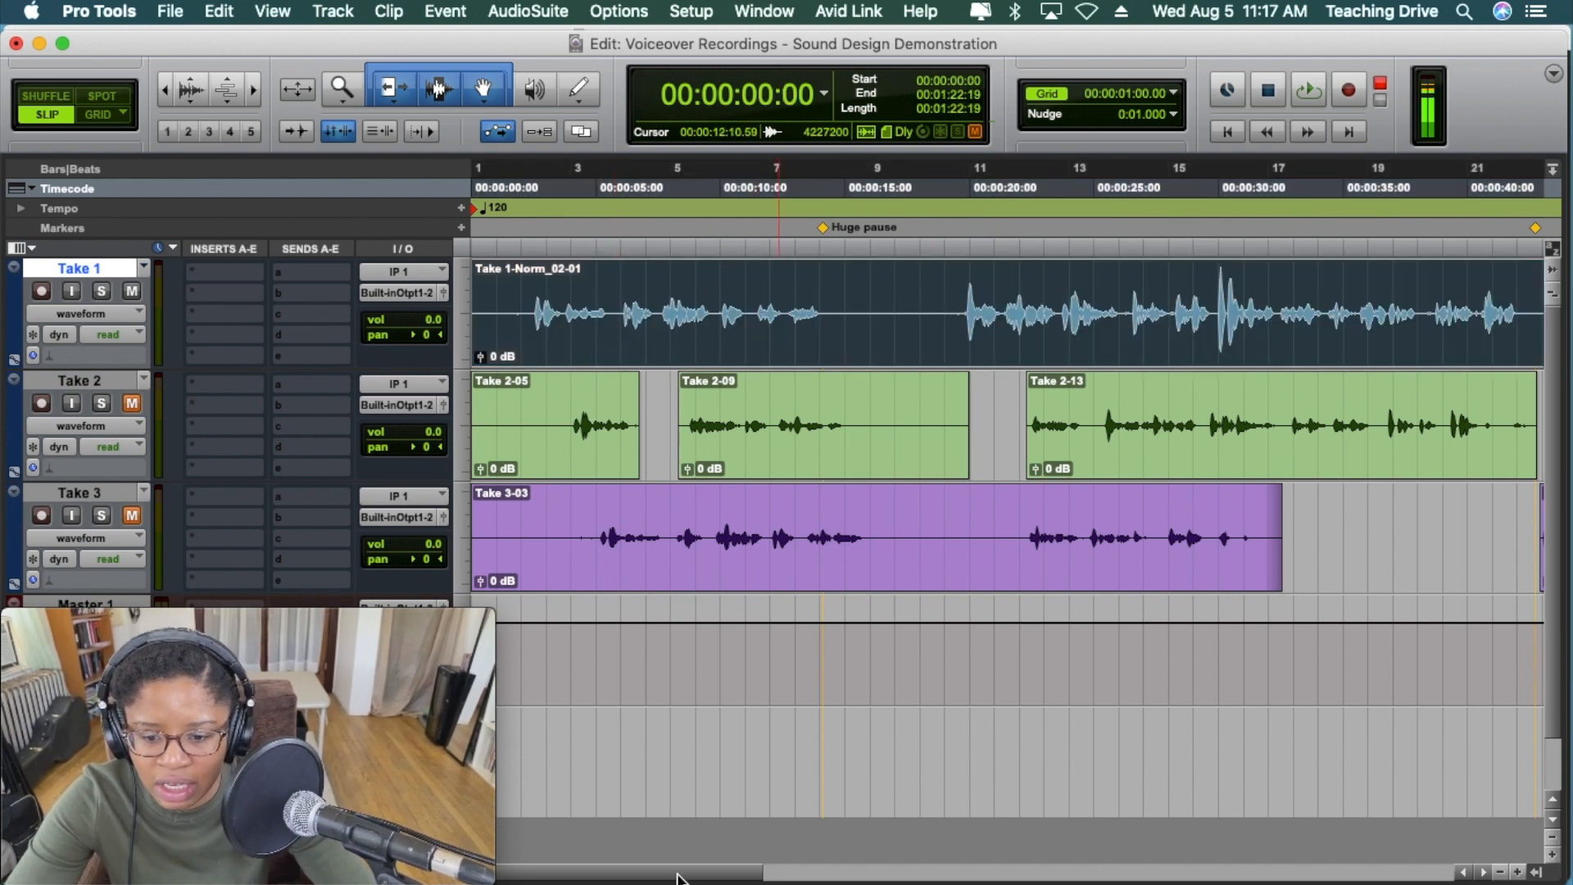
left_click_drag(681, 871, 583, 869)
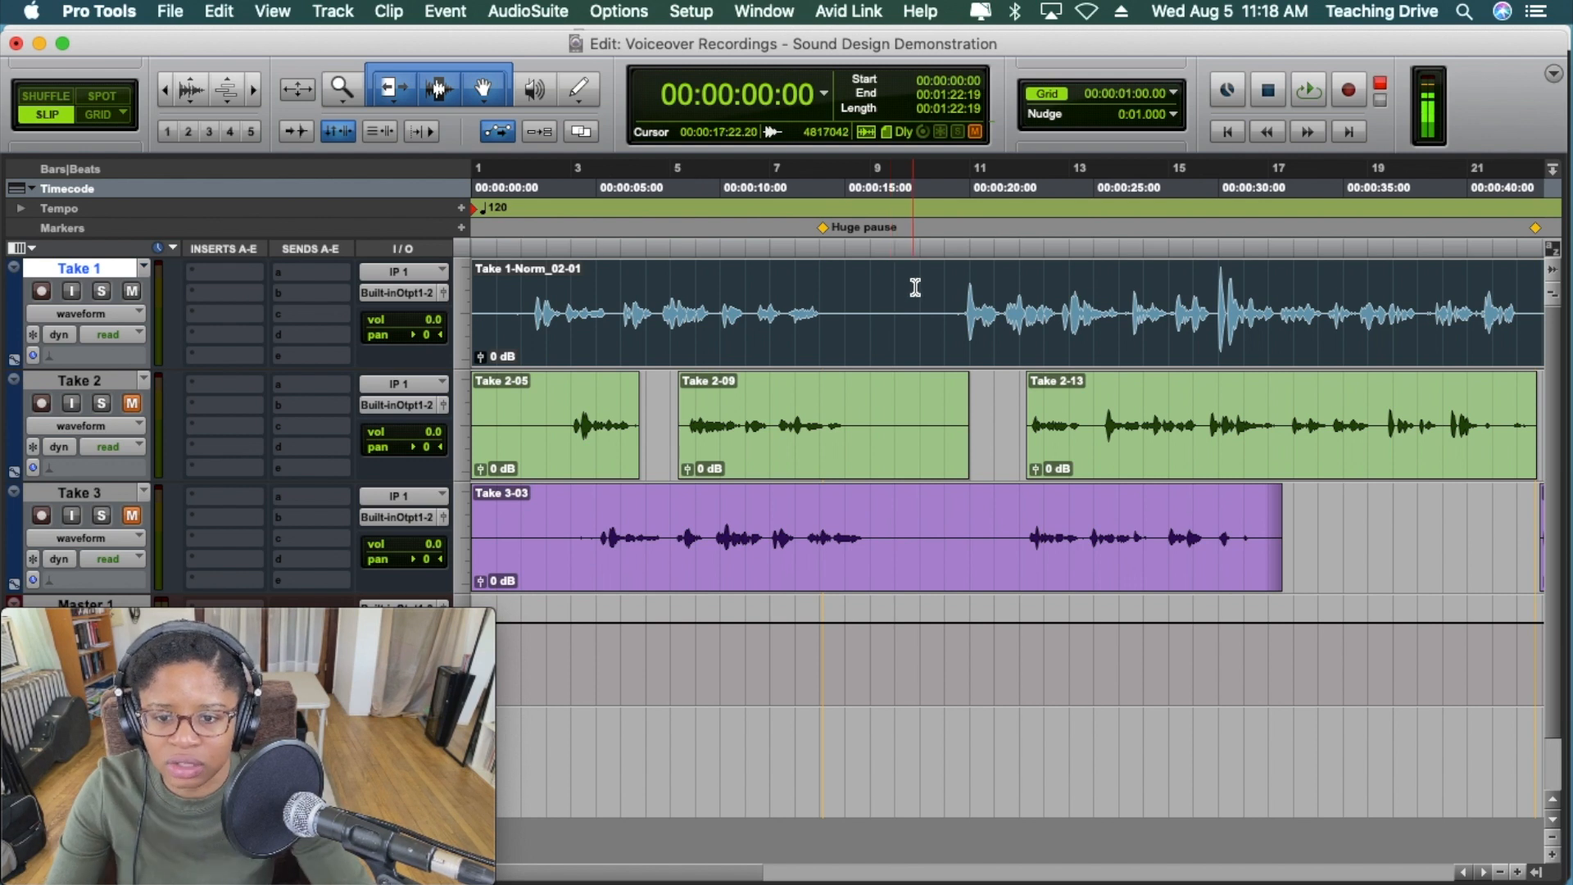
left_click(716, 251)
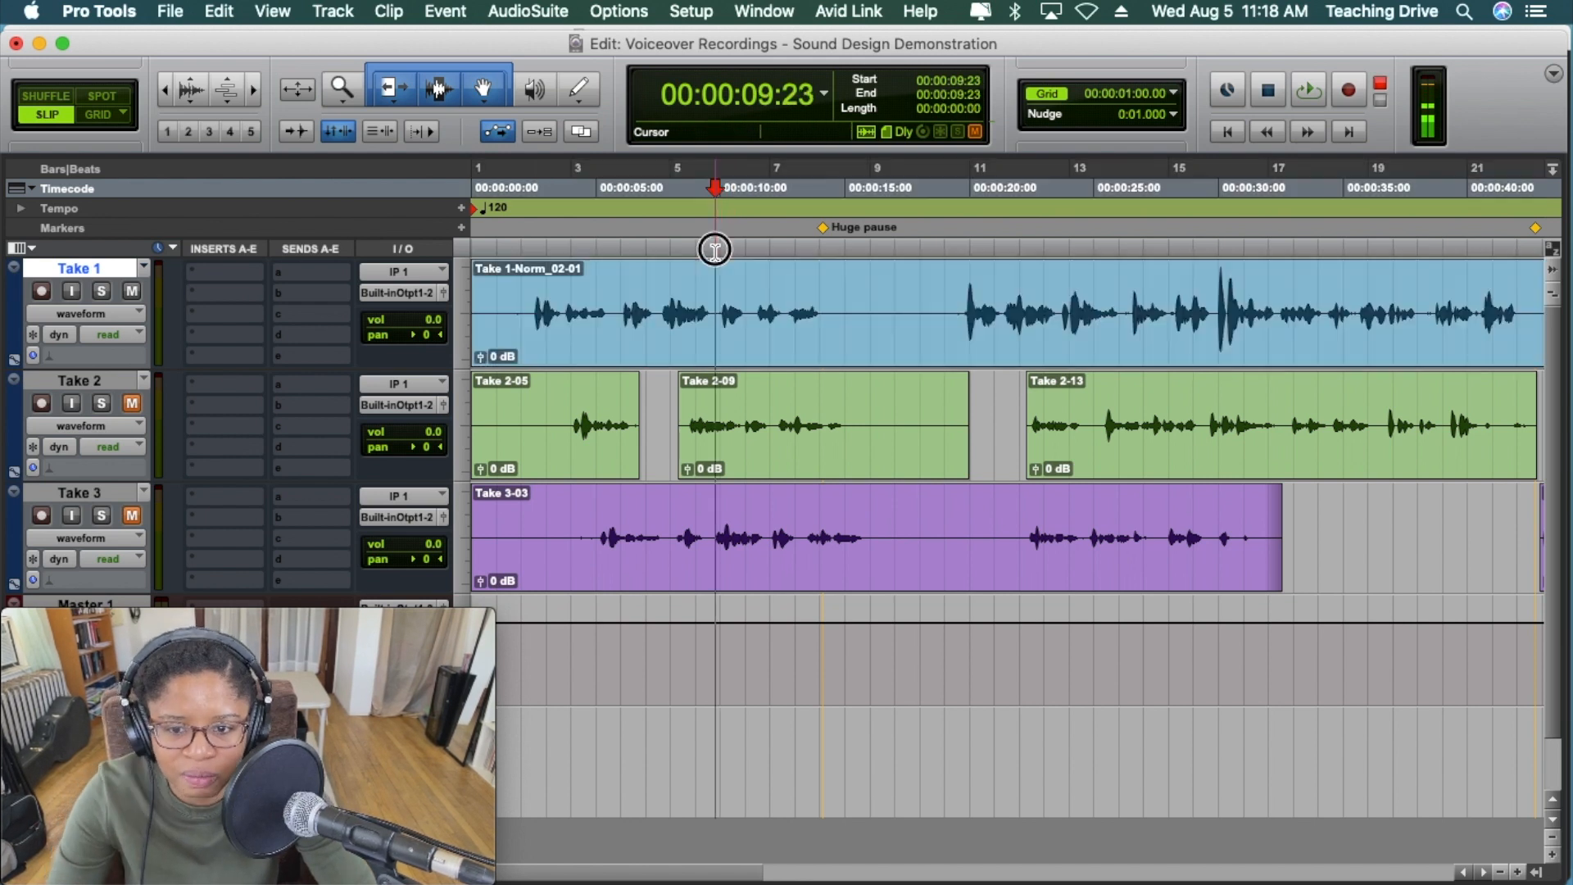
key("space")
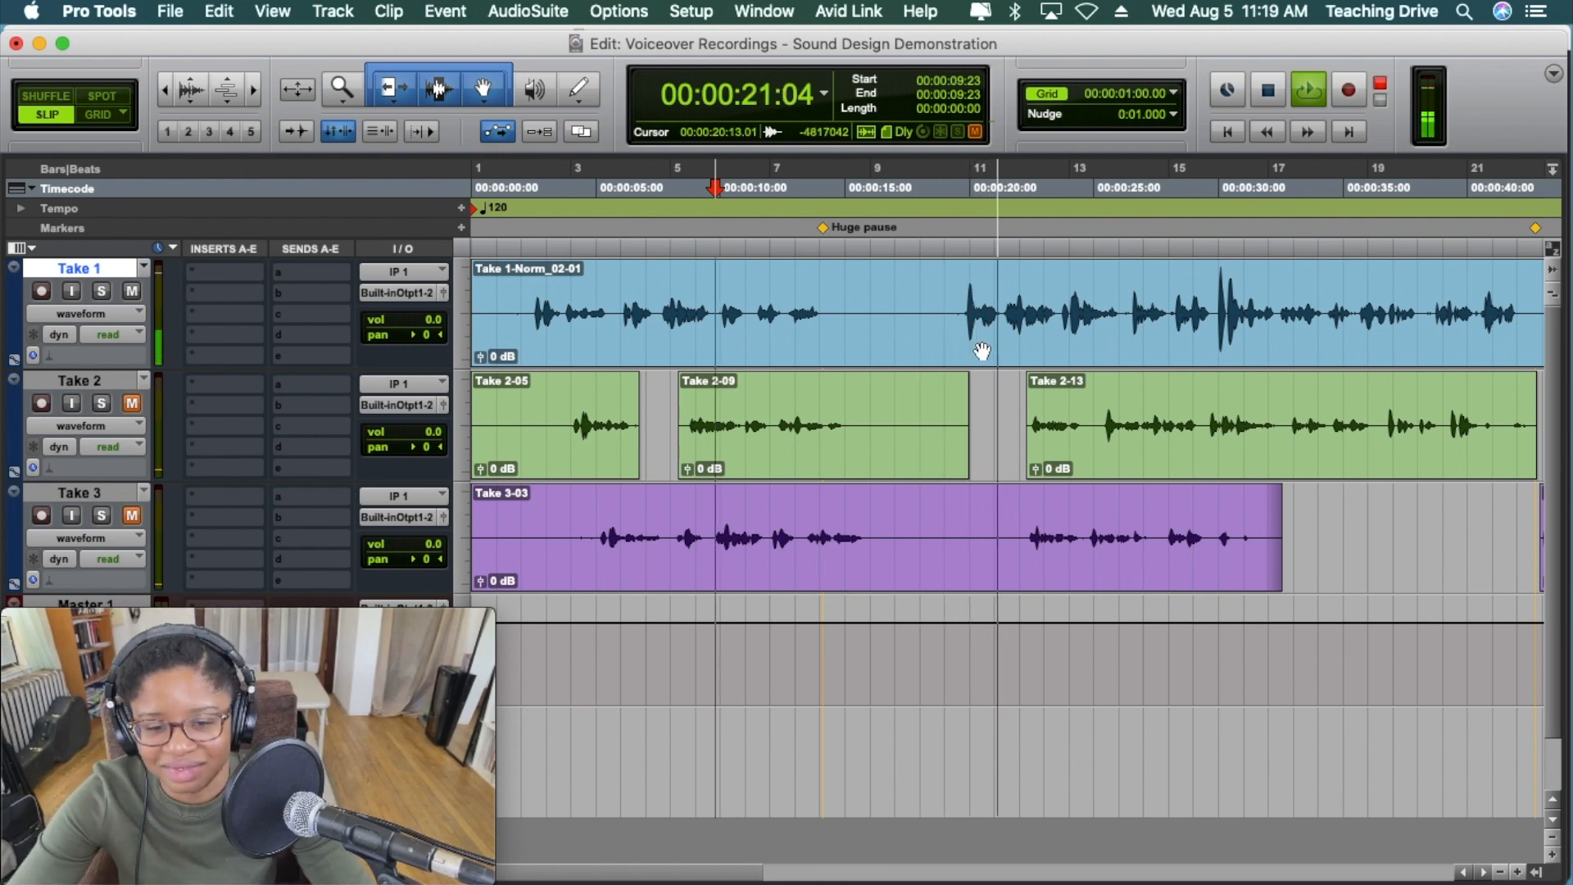
key("space")
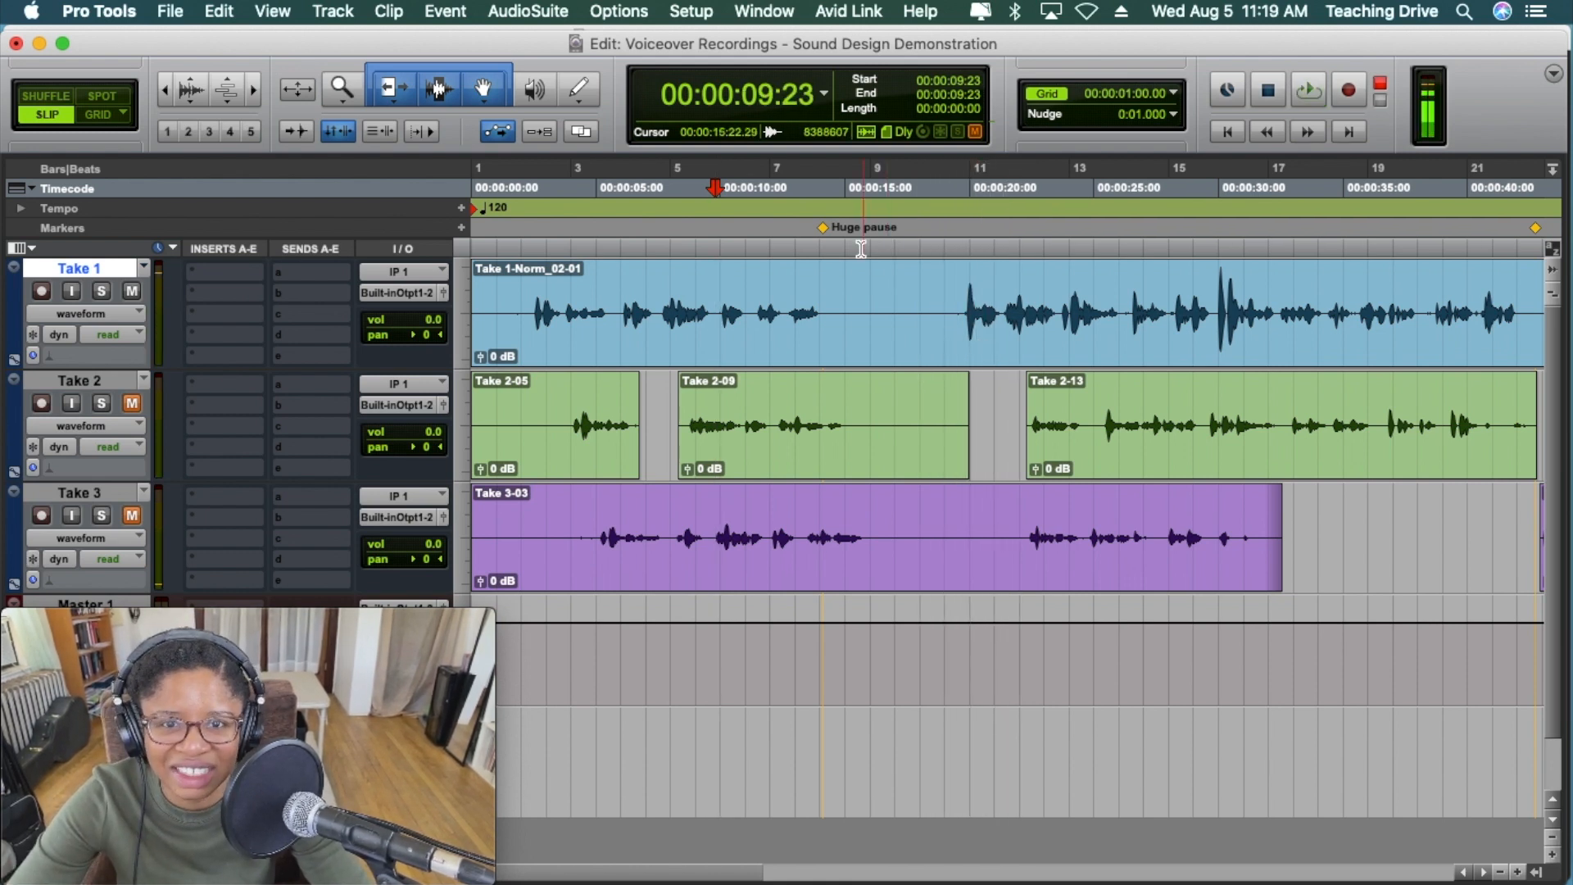
- Split the Take 1 clip at 00:00:14:04, trim the silence from the second part's start and butt it against the first part
left_click(824, 308)
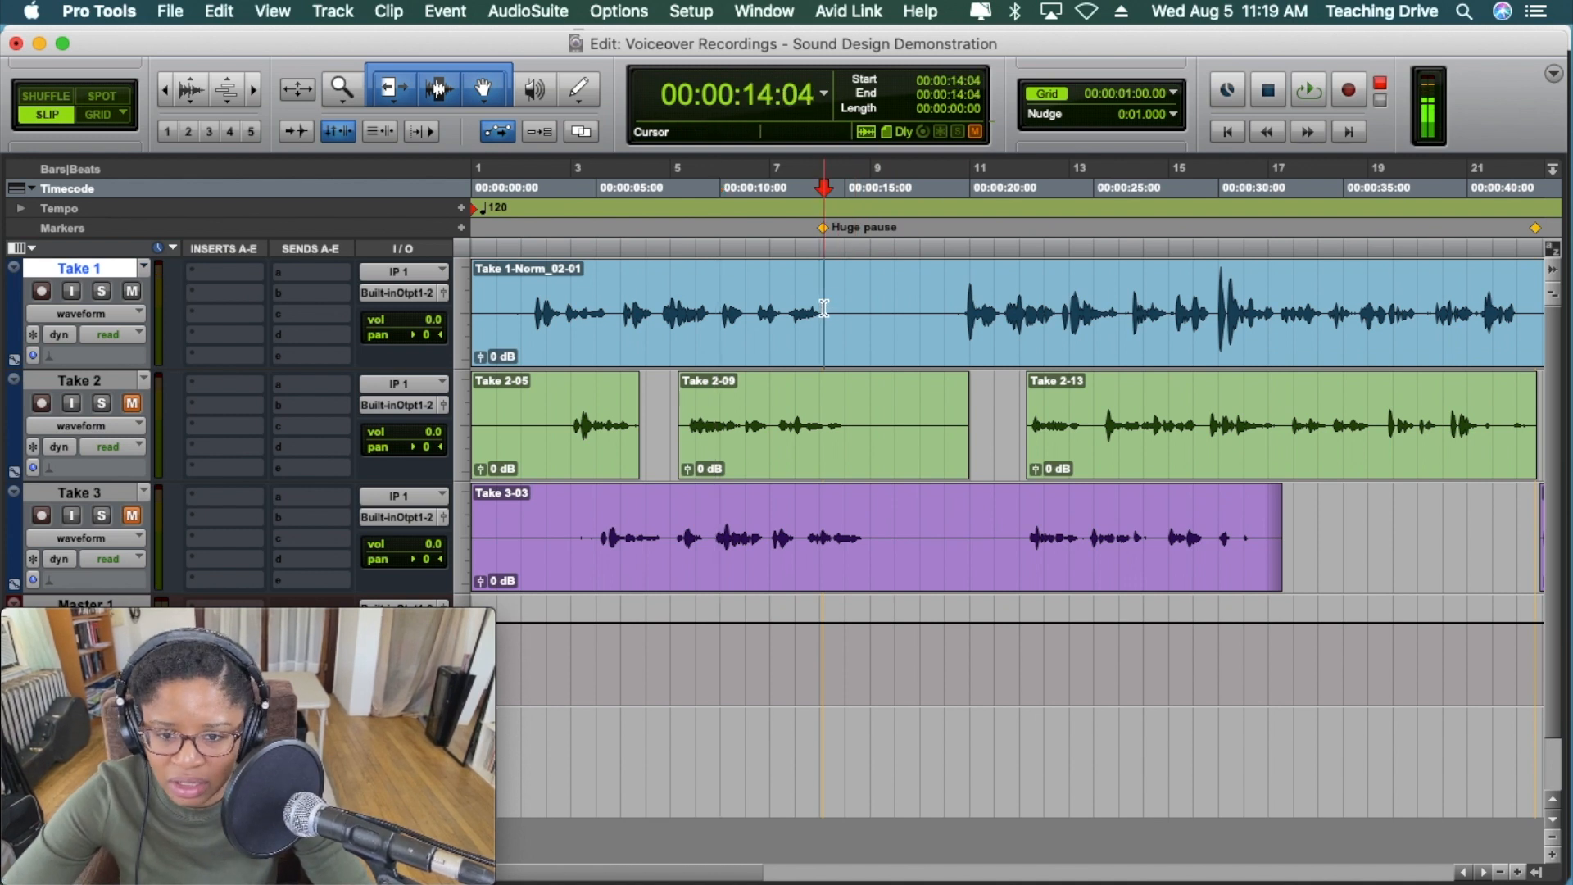
key("super+e")
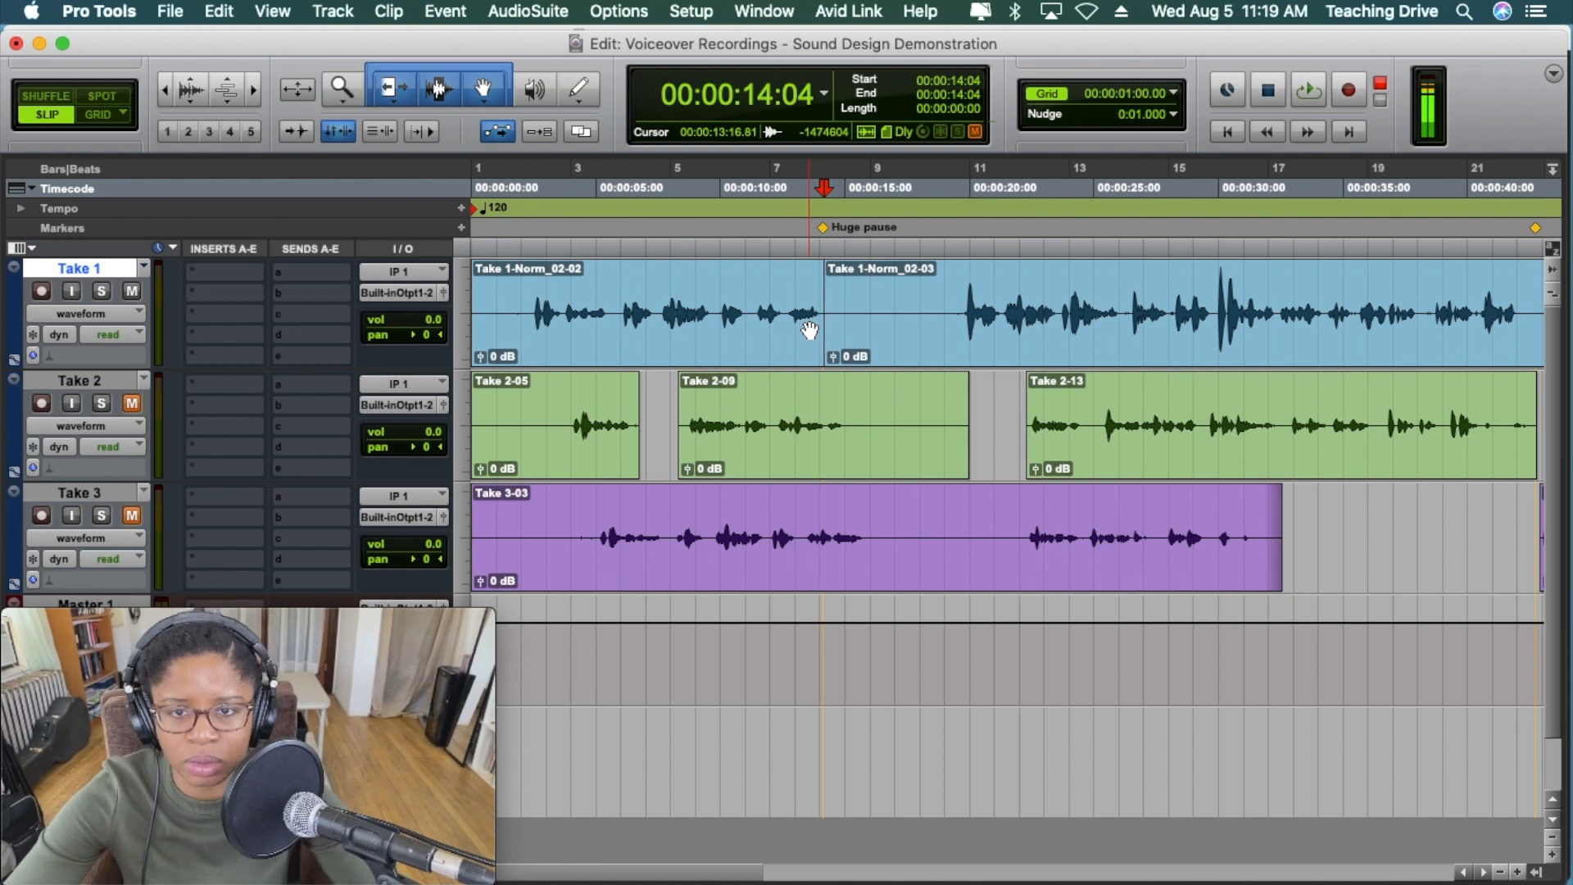
left_click_drag(824, 308, 866, 334)
left_click(981, 315)
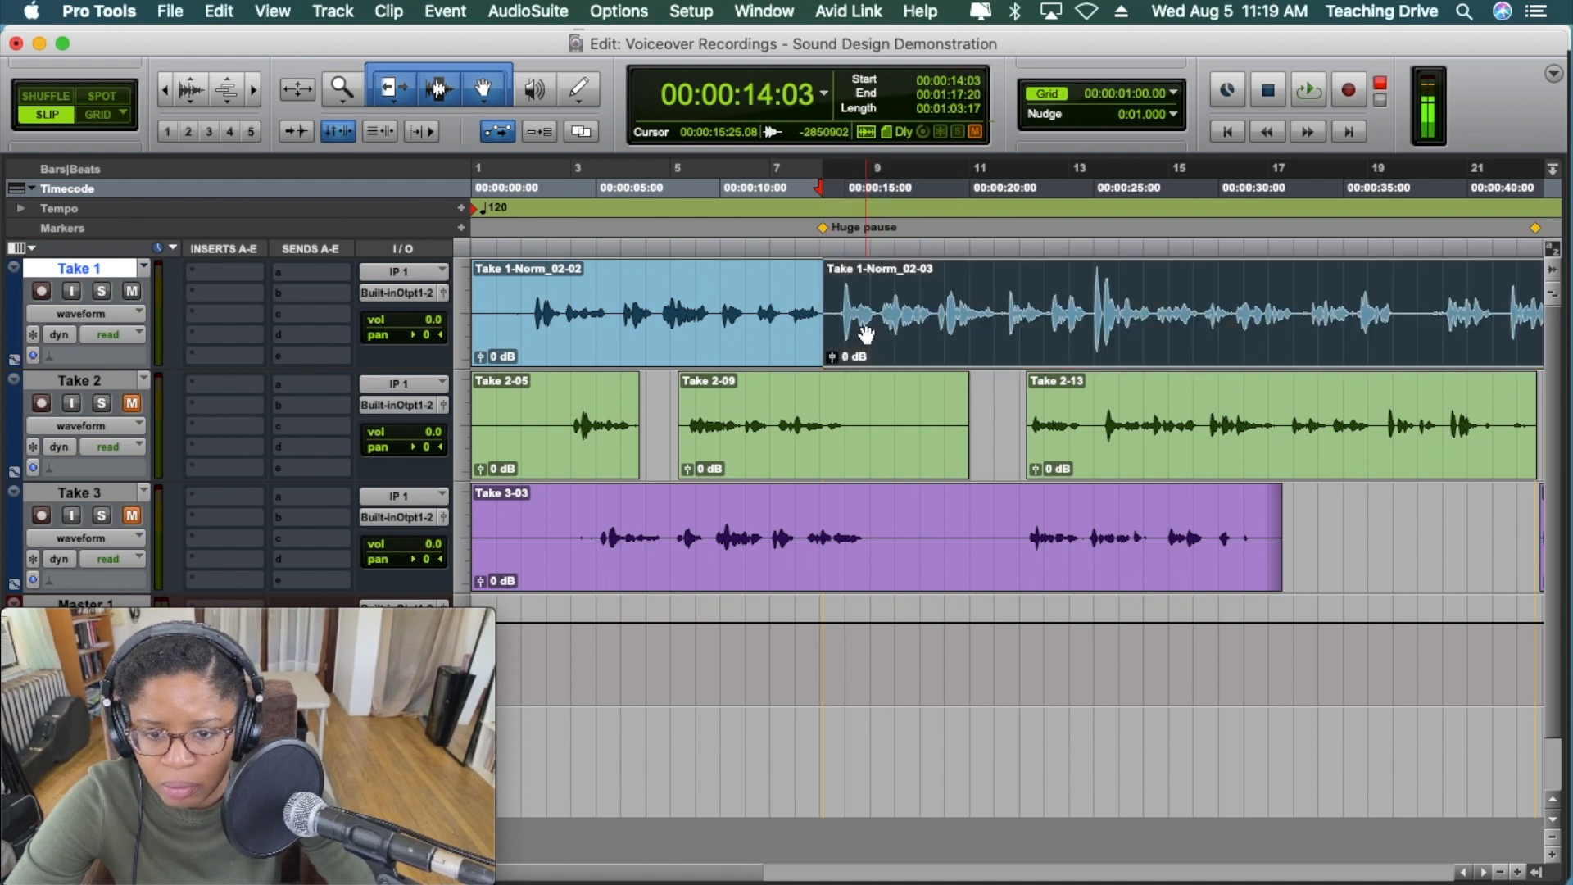
- Play the shortened pause in Take 1 from 00:00:11:12 to check its timing
left_click(755, 248)
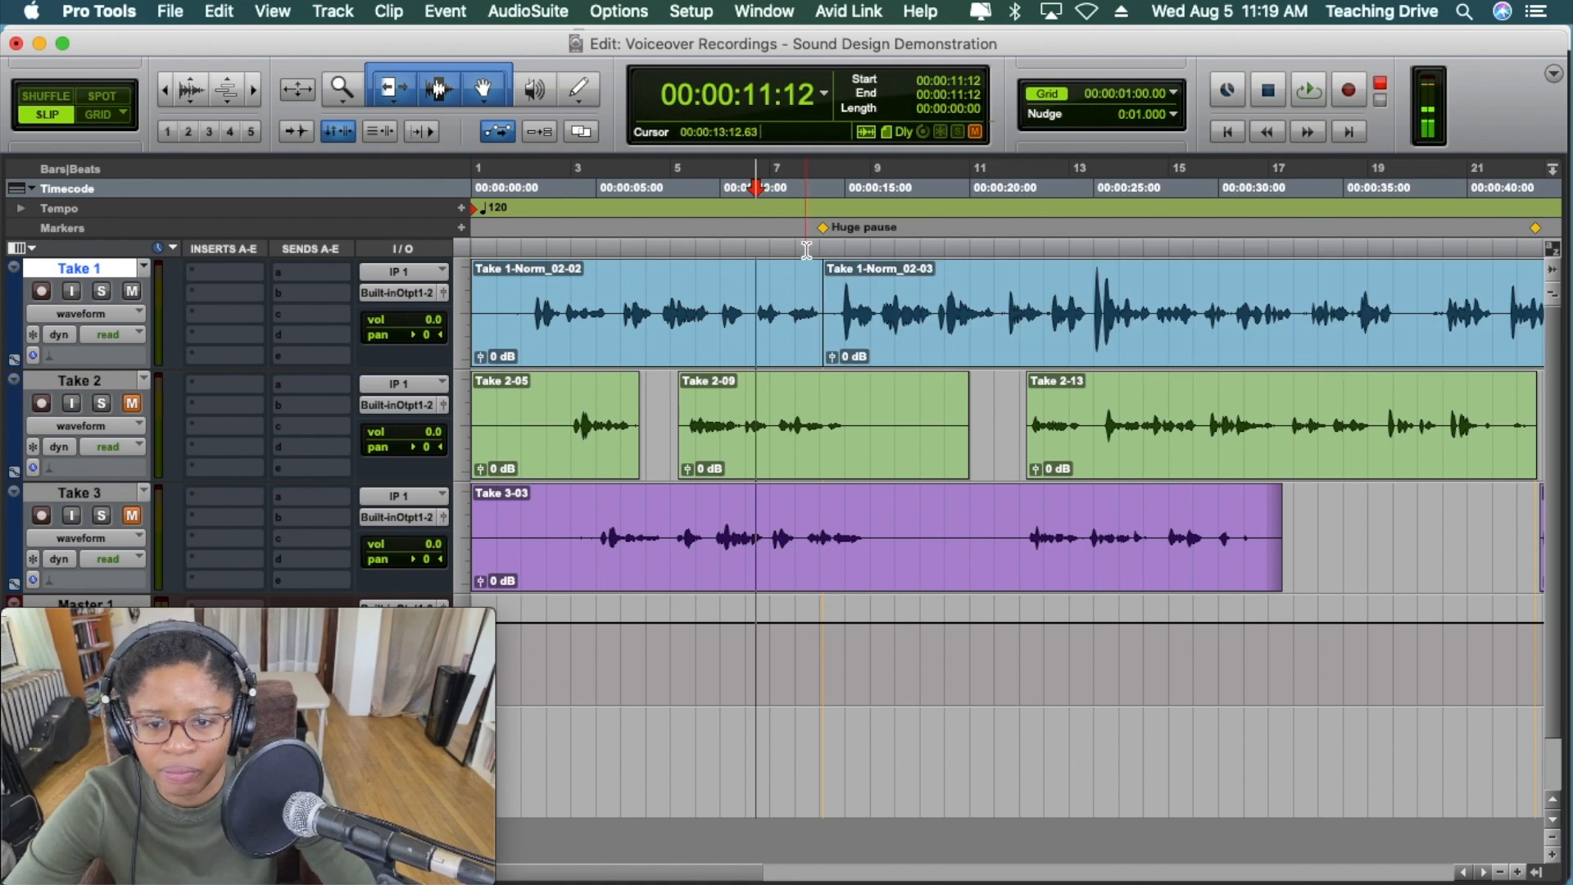
key("space")
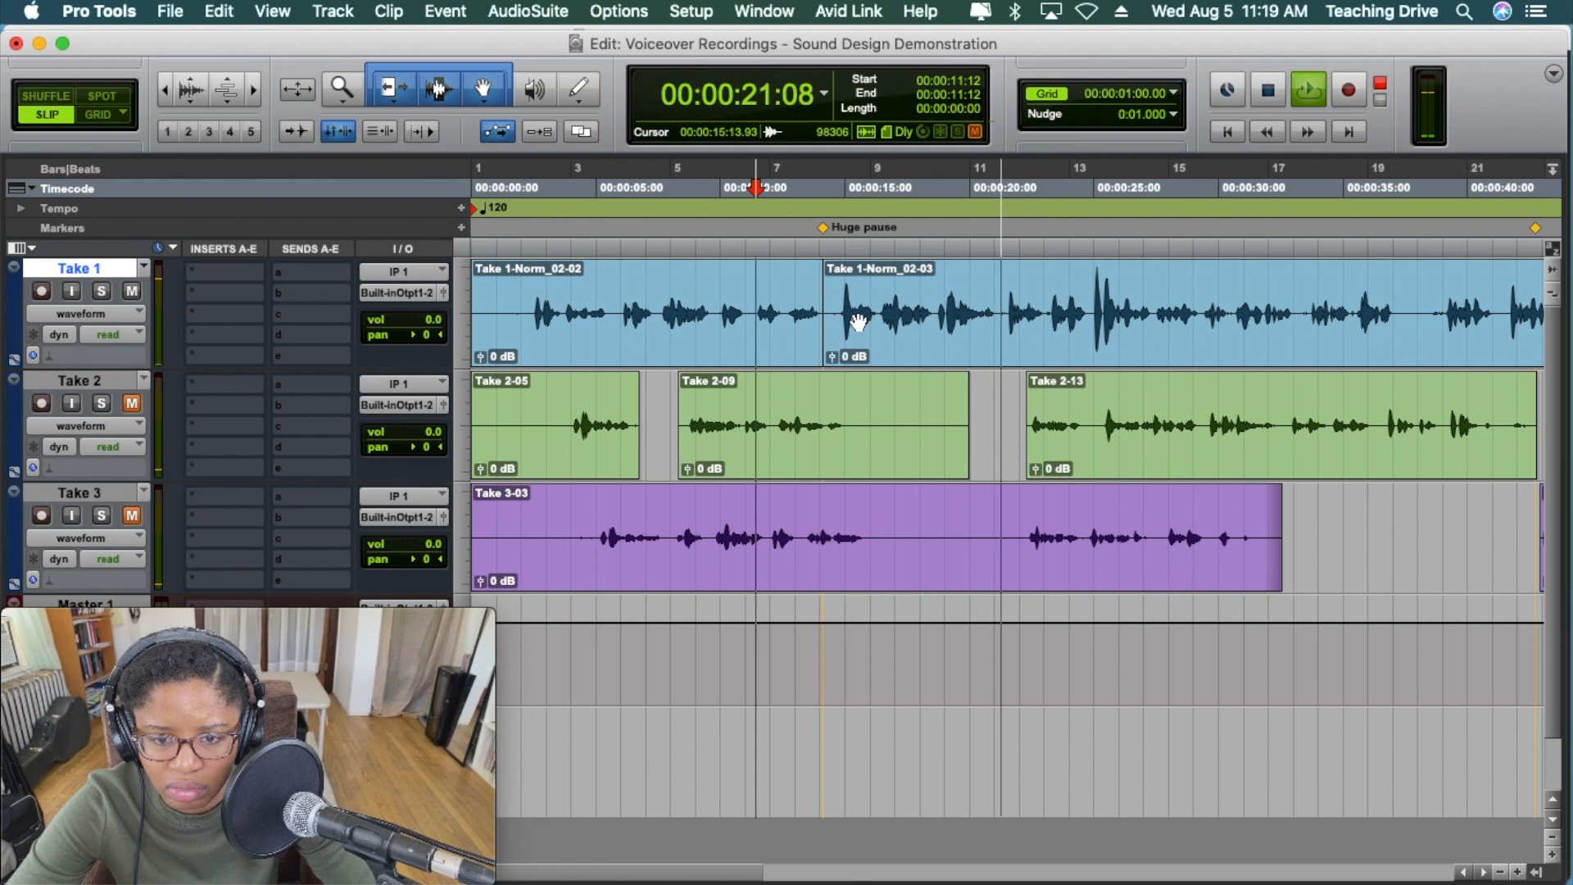
key("space")
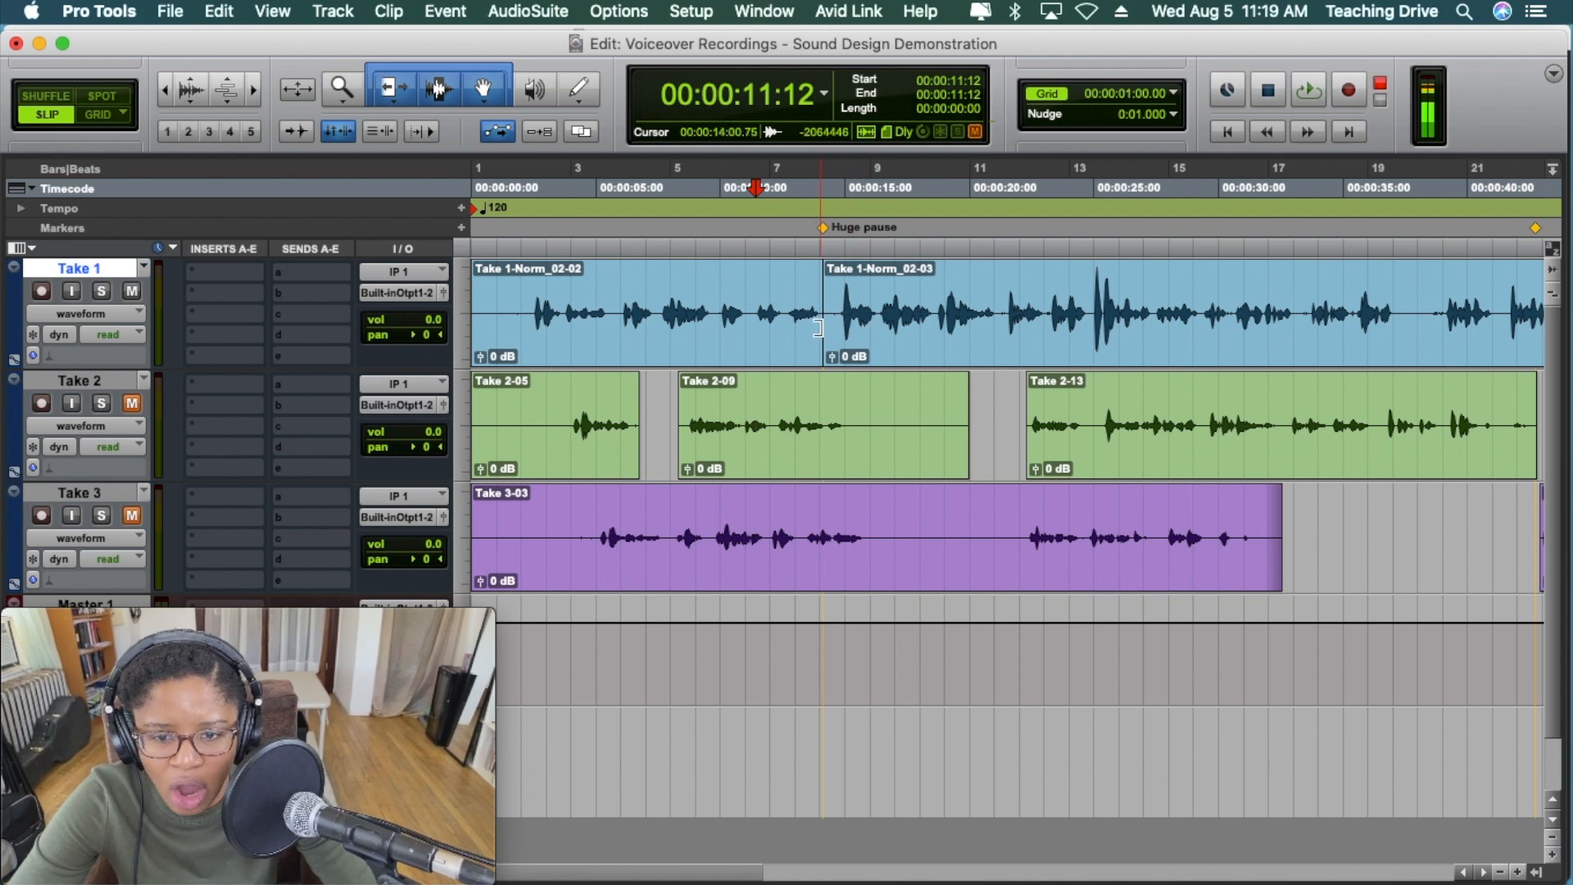
- Tighten the pause further by trimming the second Take 1 clip's start and moving the clip earlier to 00:00:14:00
left_click_drag(827, 326, 867, 342)
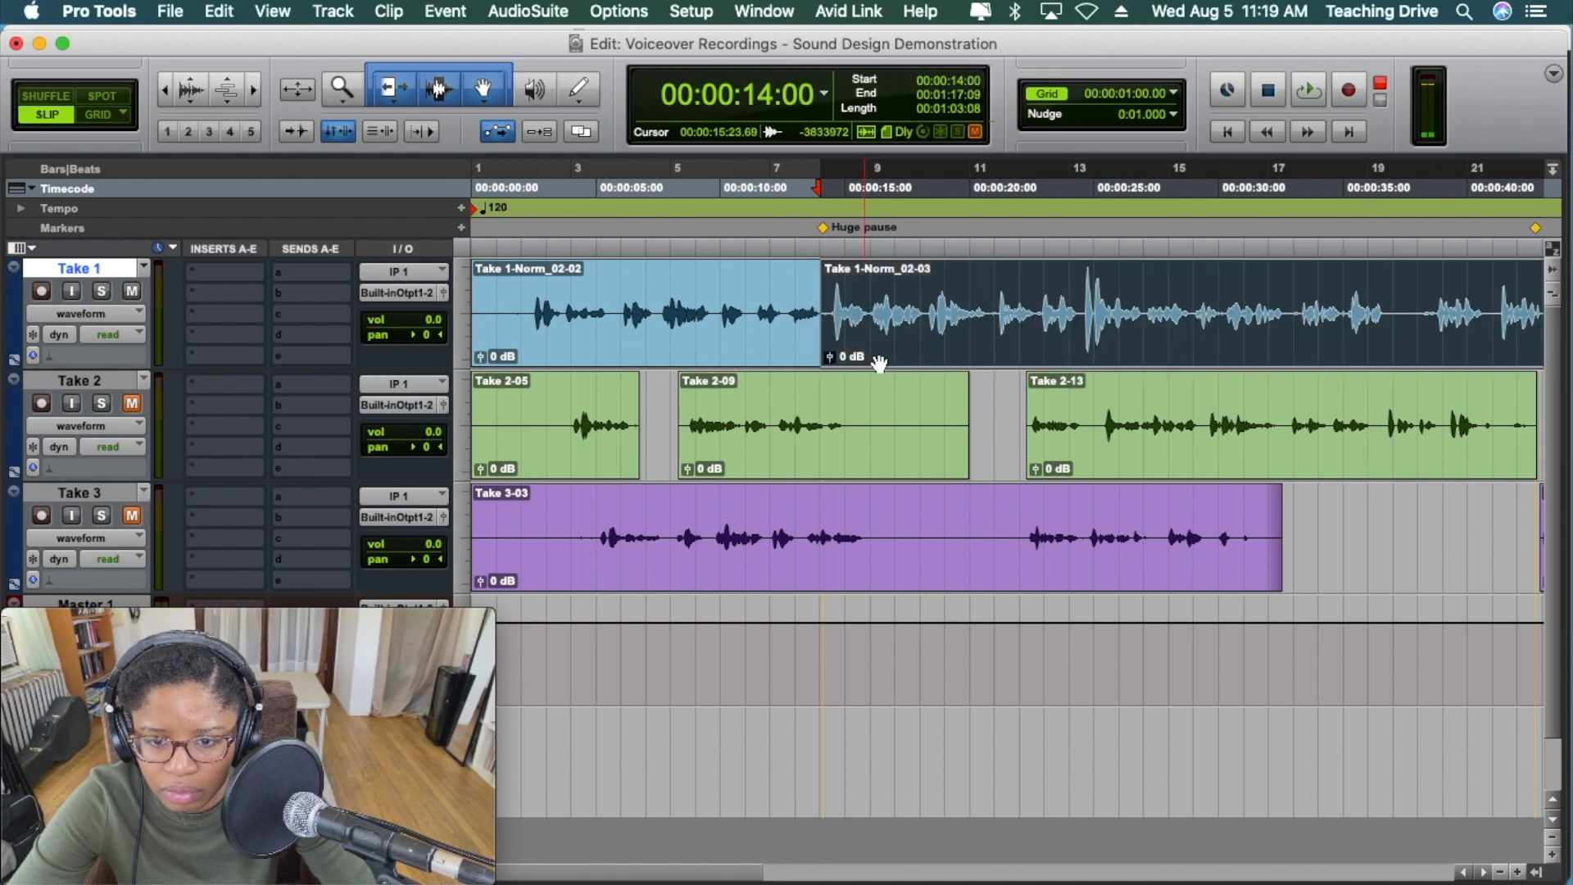
left_click(1518, 872)
left_click(1519, 872)
left_click(1518, 872)
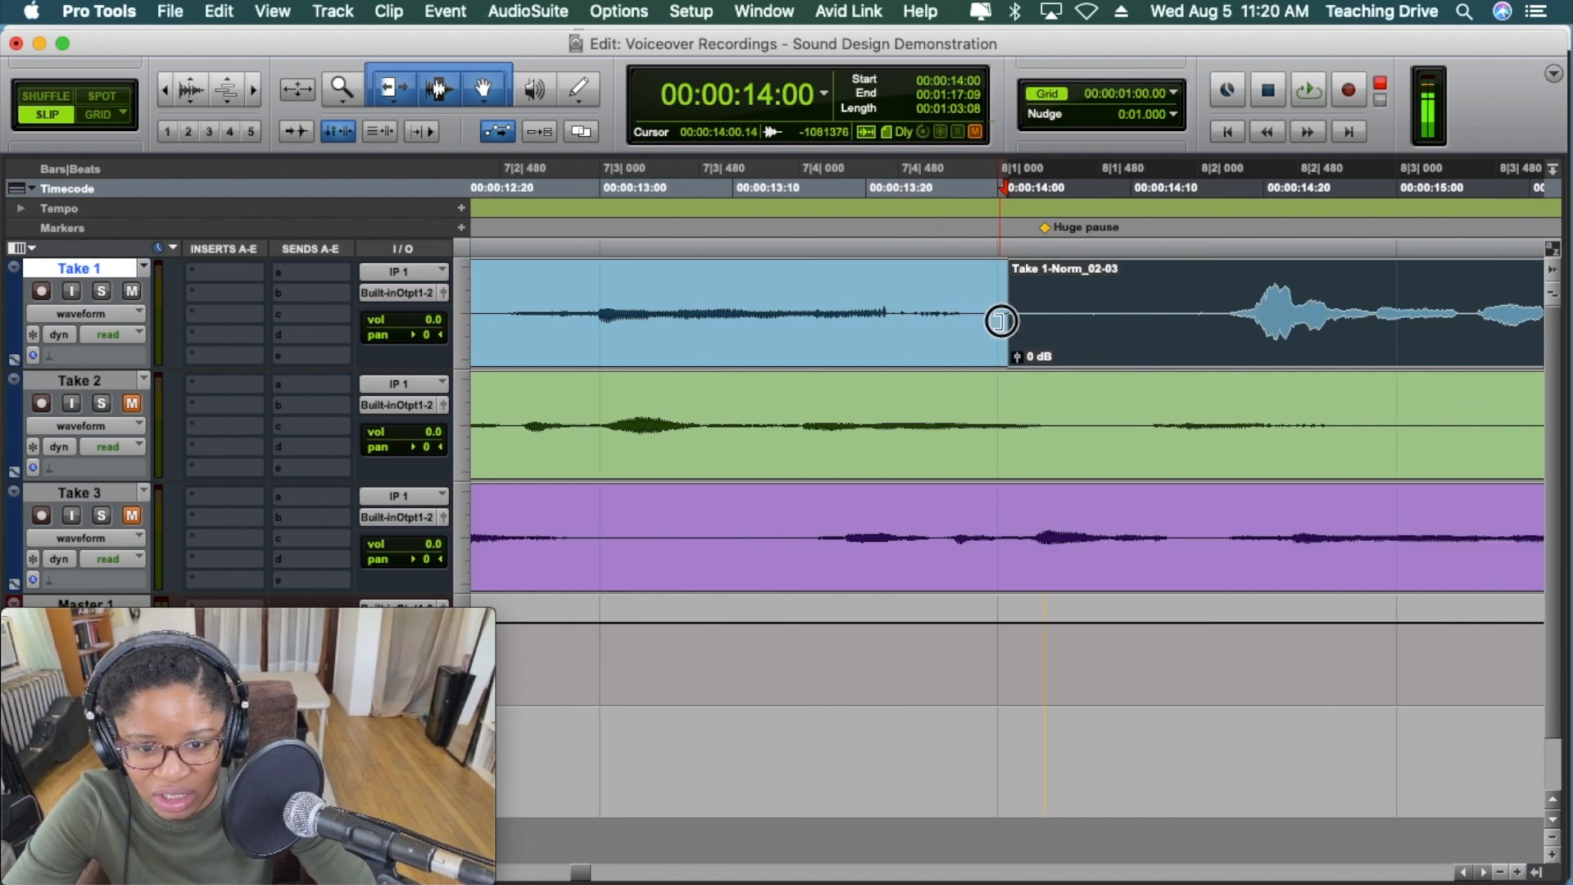
- Trim the first Take 1 clip's end to 00:00:13:22 and the second's start to 00:00:14:17, adding a short fade to each edge
left_click_drag(1000, 321, 892, 332)
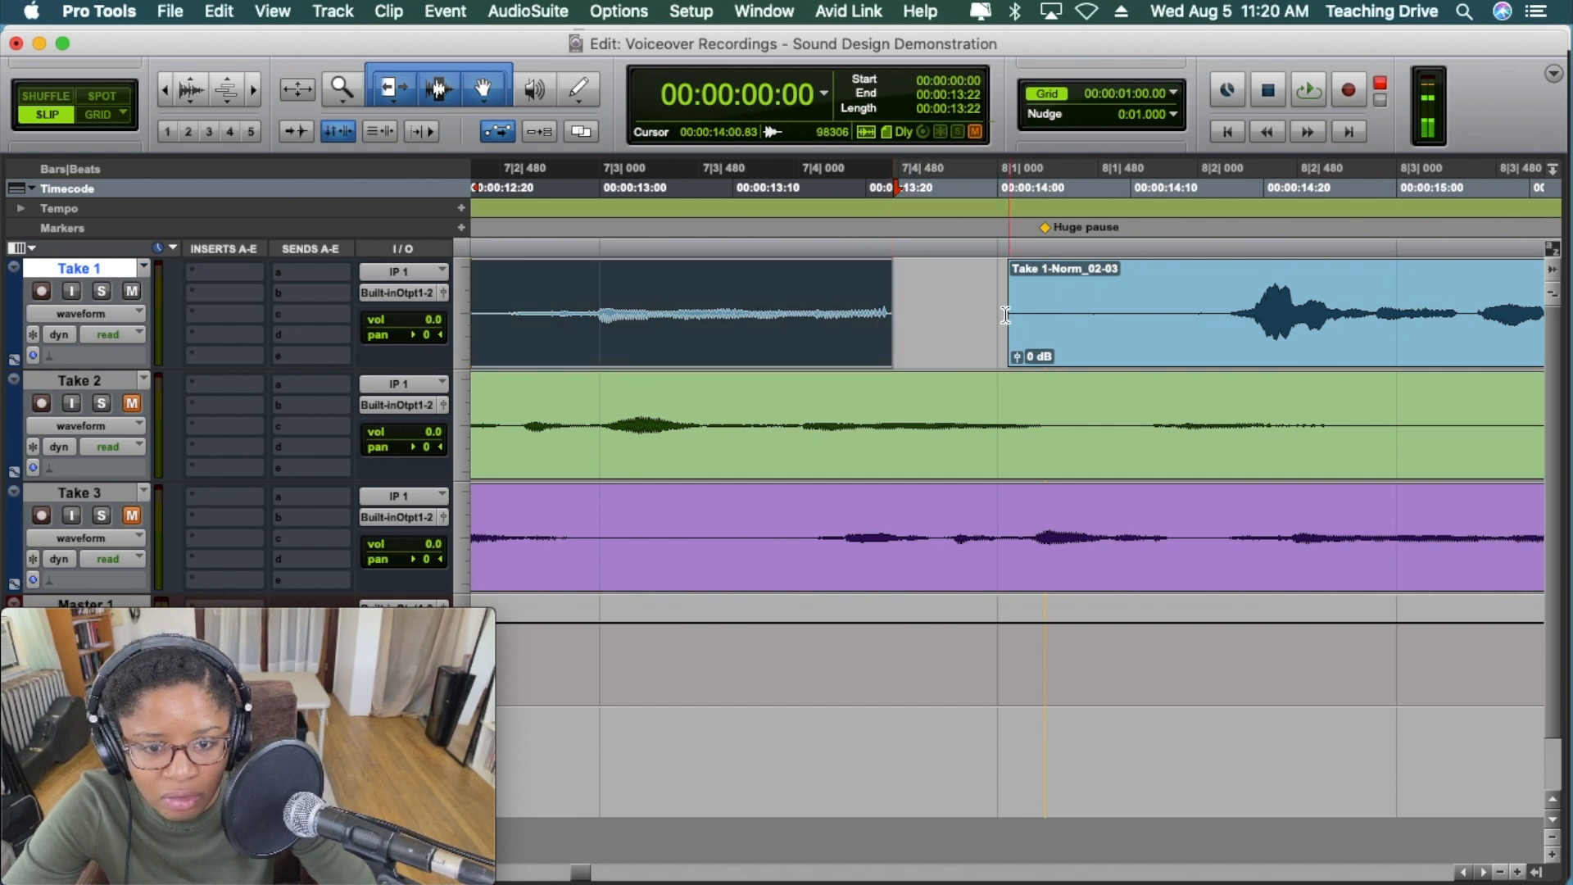
left_click_drag(1005, 315, 1166, 320)
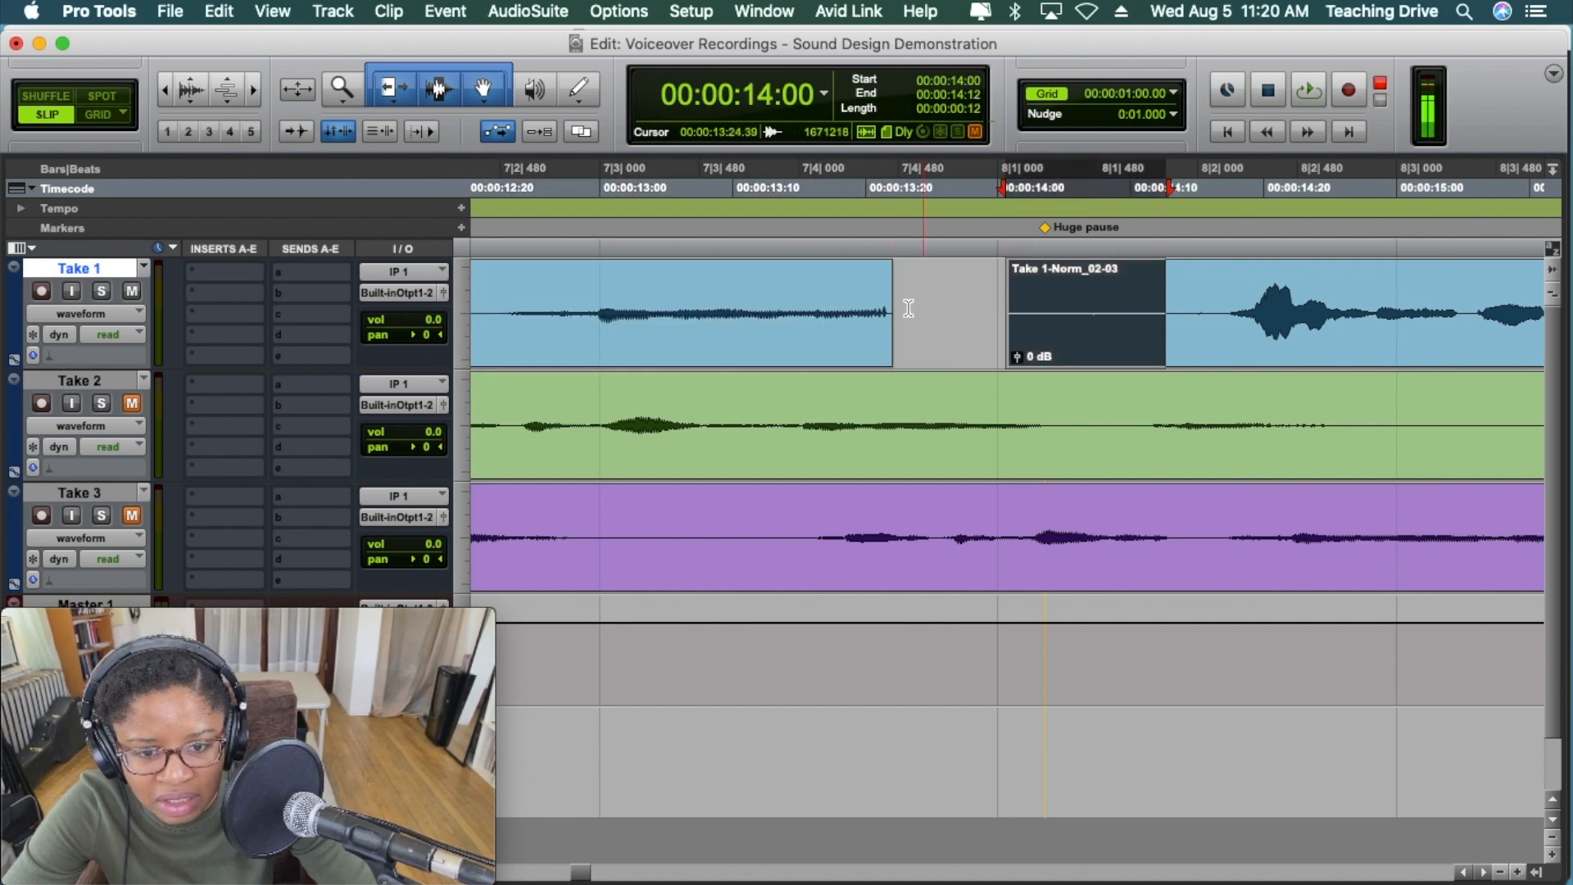
left_click(949, 309)
left_click_drag(1013, 313, 1227, 317)
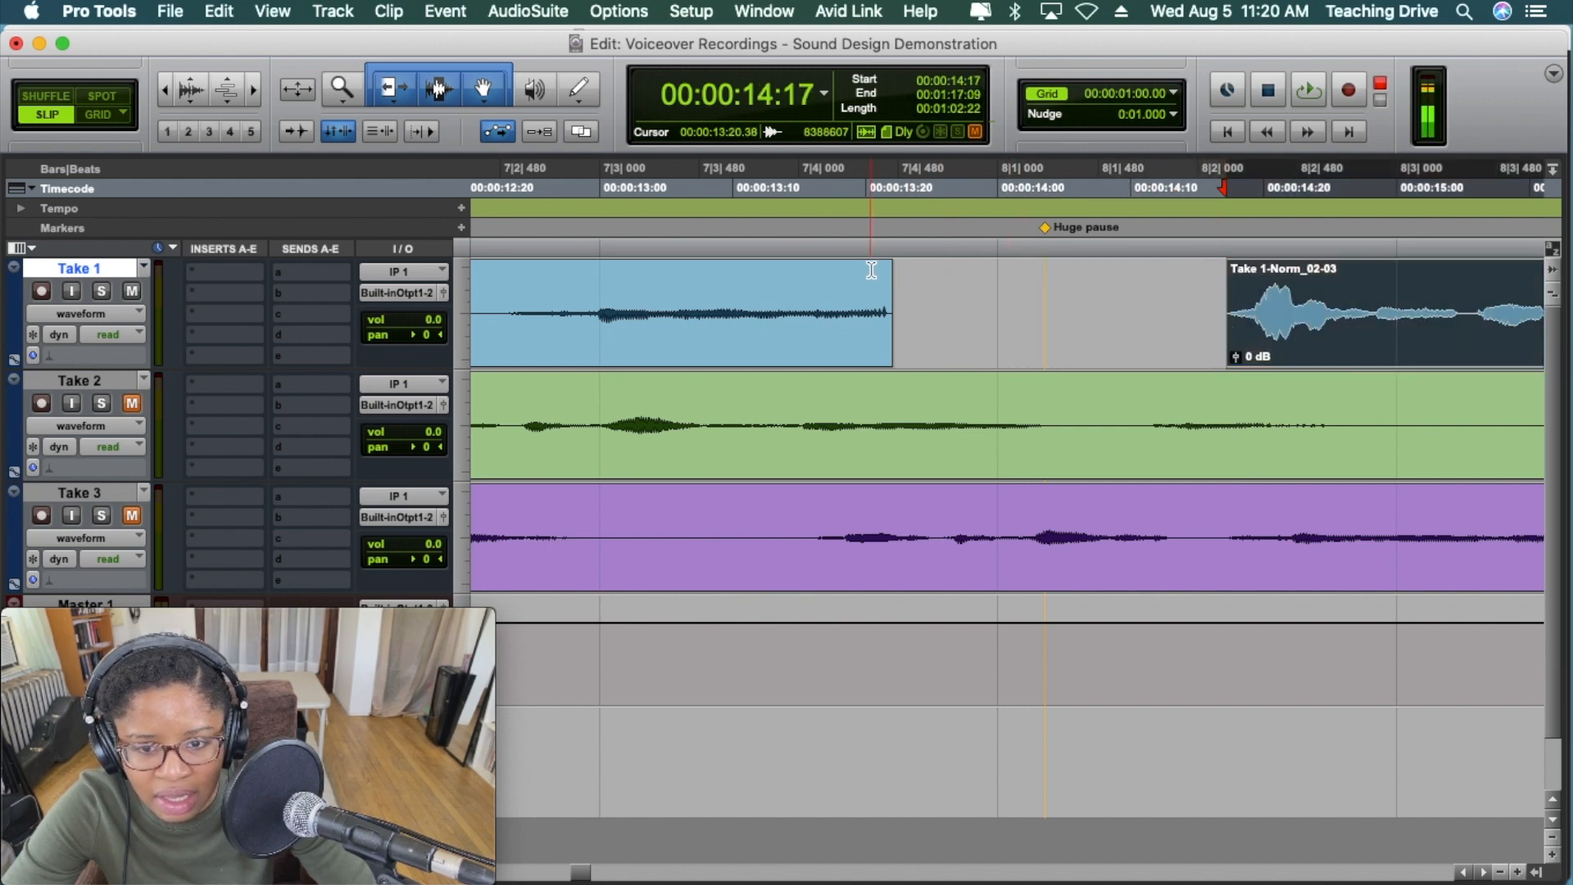
left_click_drag(891, 270, 878, 263)
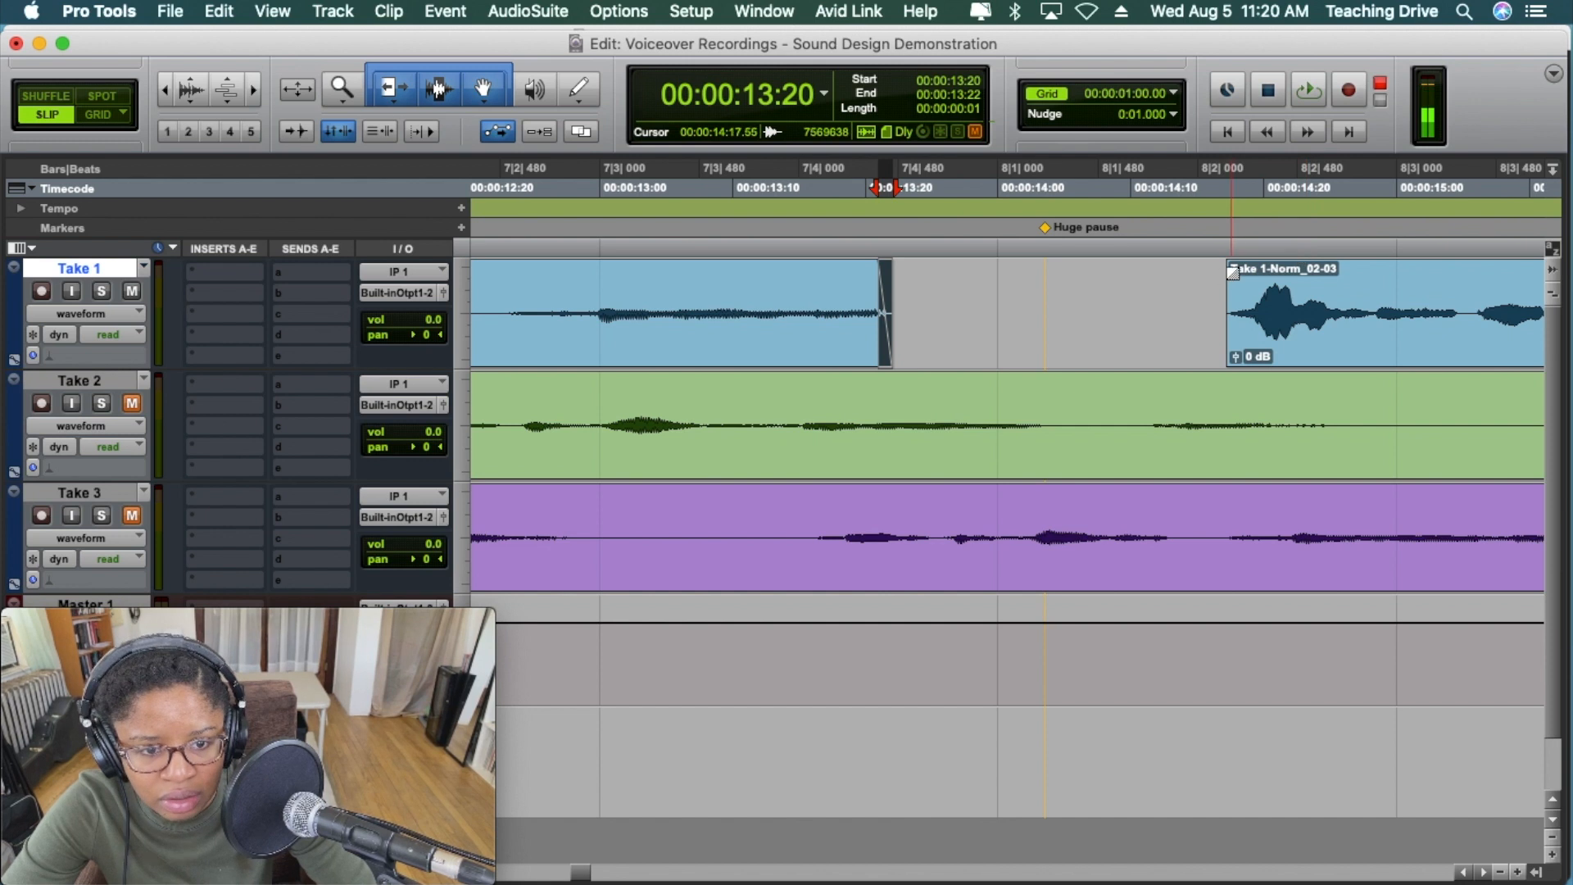
left_click(1232, 272)
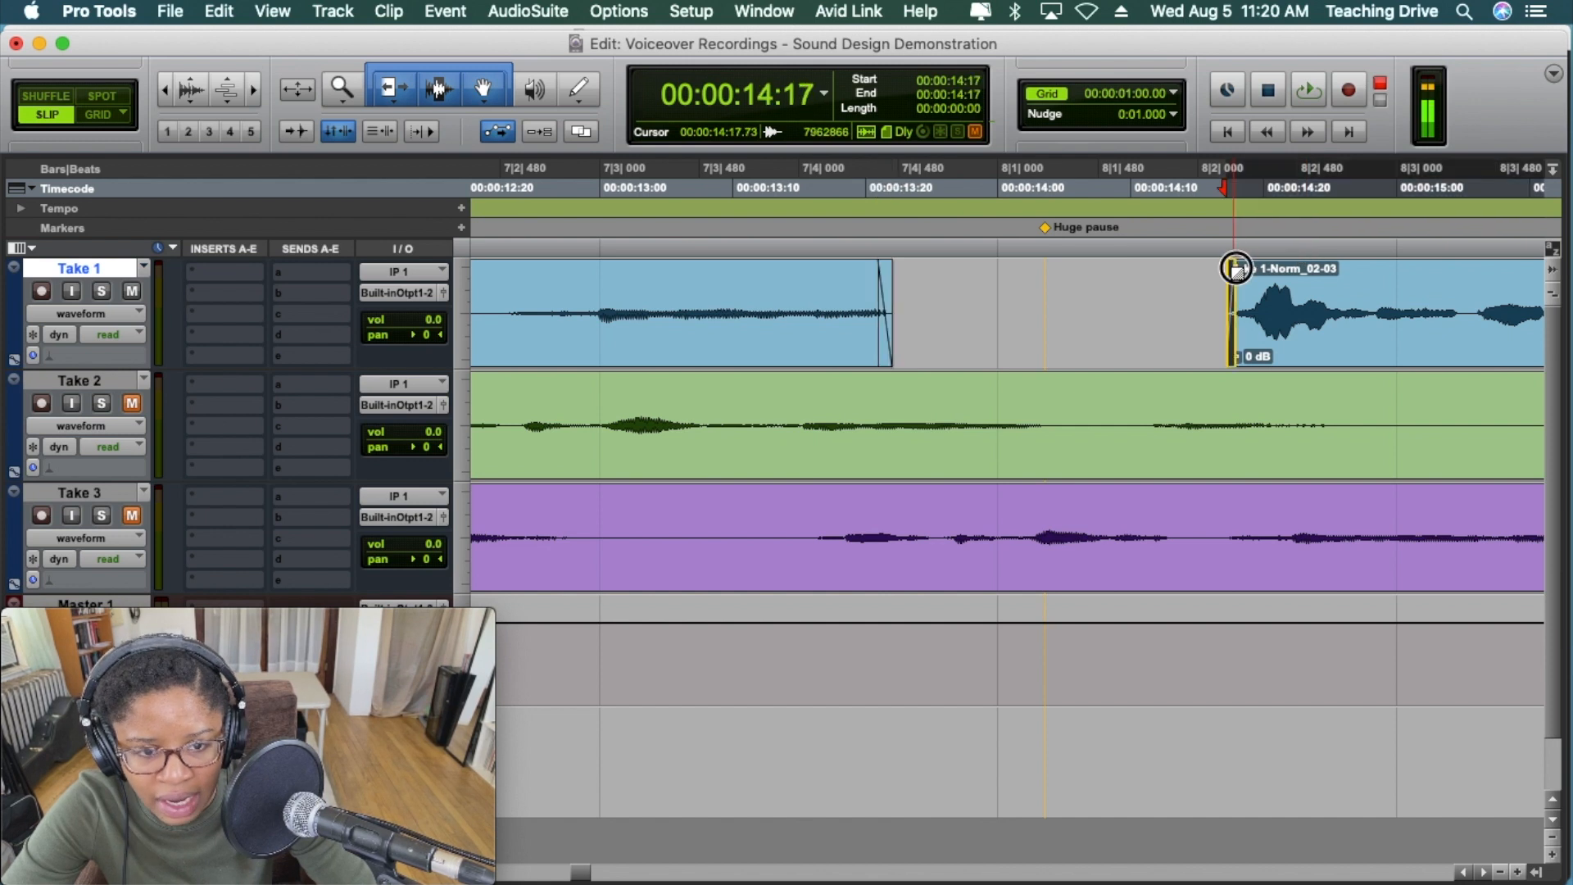
- Play the gap between the two Take 1 clips from 00:00:12:24
left_click(1496, 871)
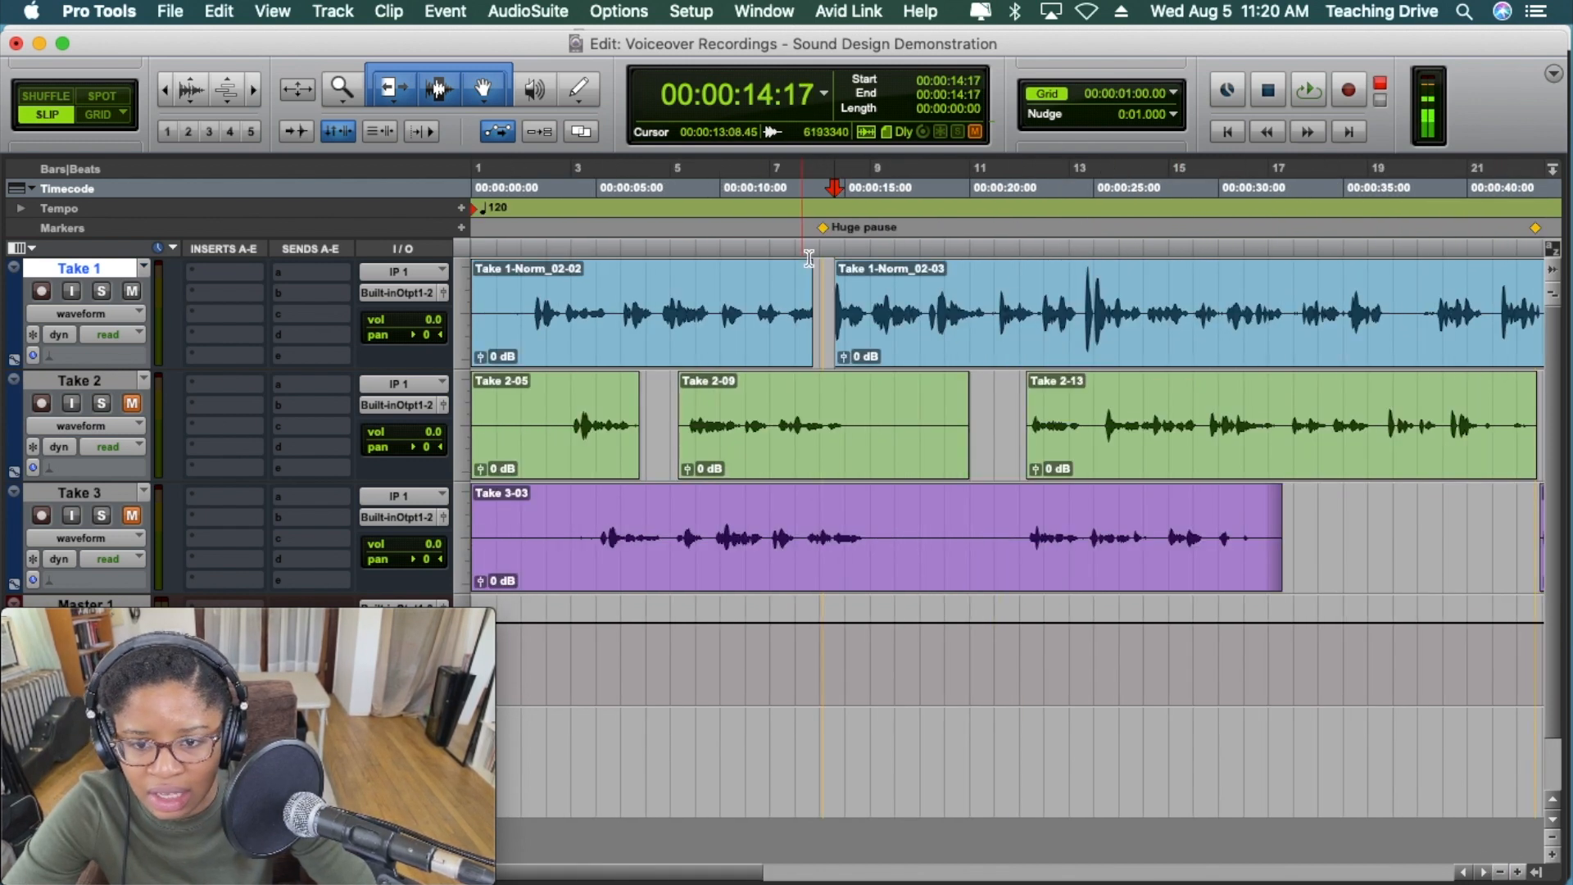
left_click(791, 248)
key("space")
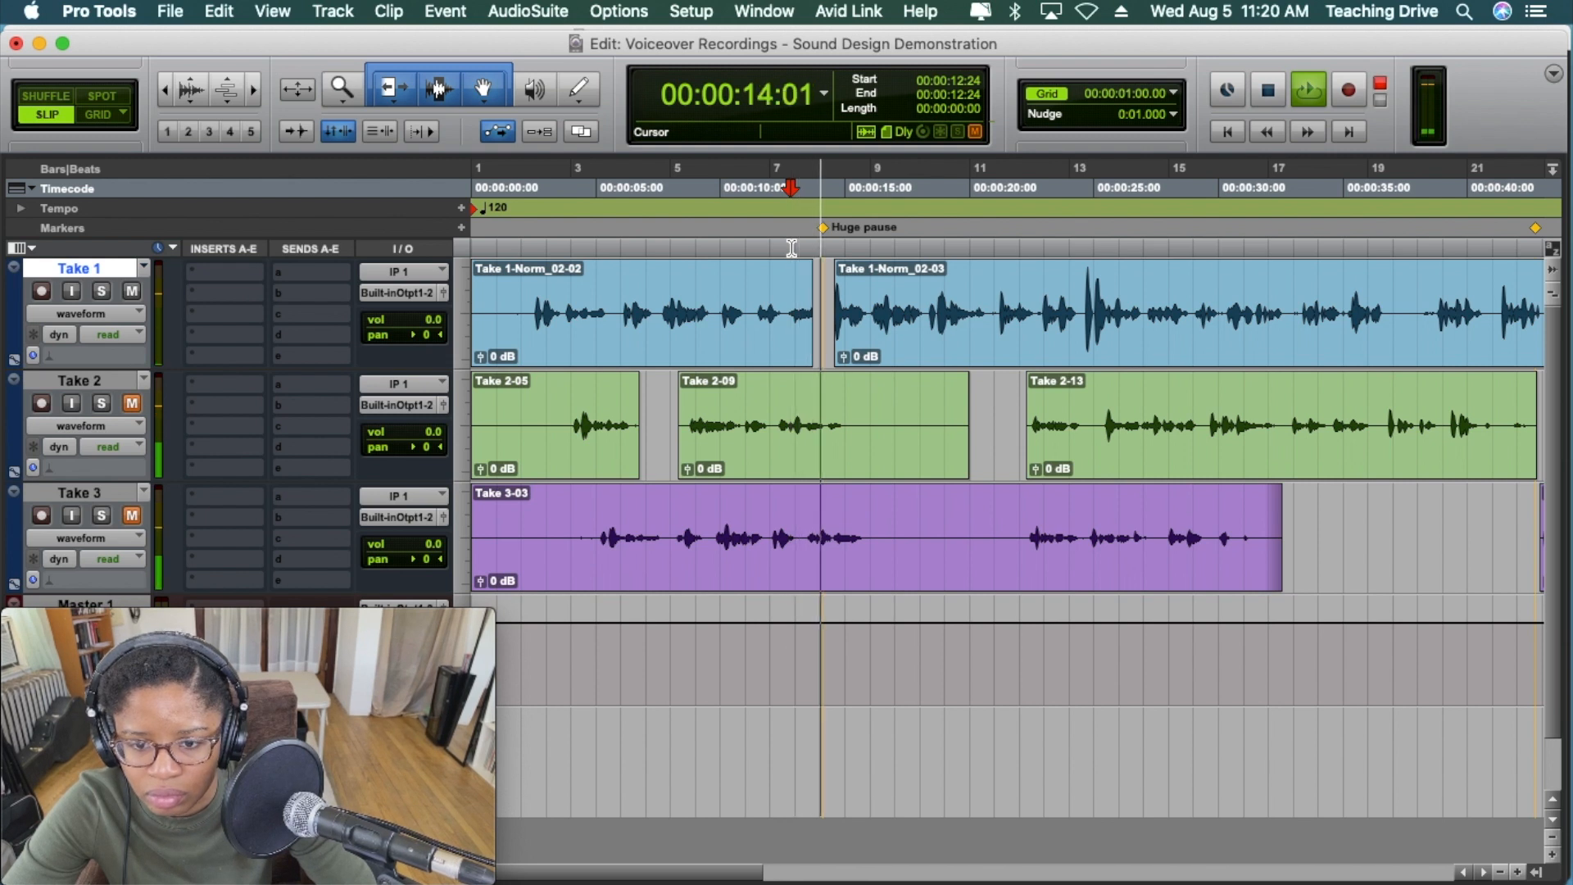
key("space")
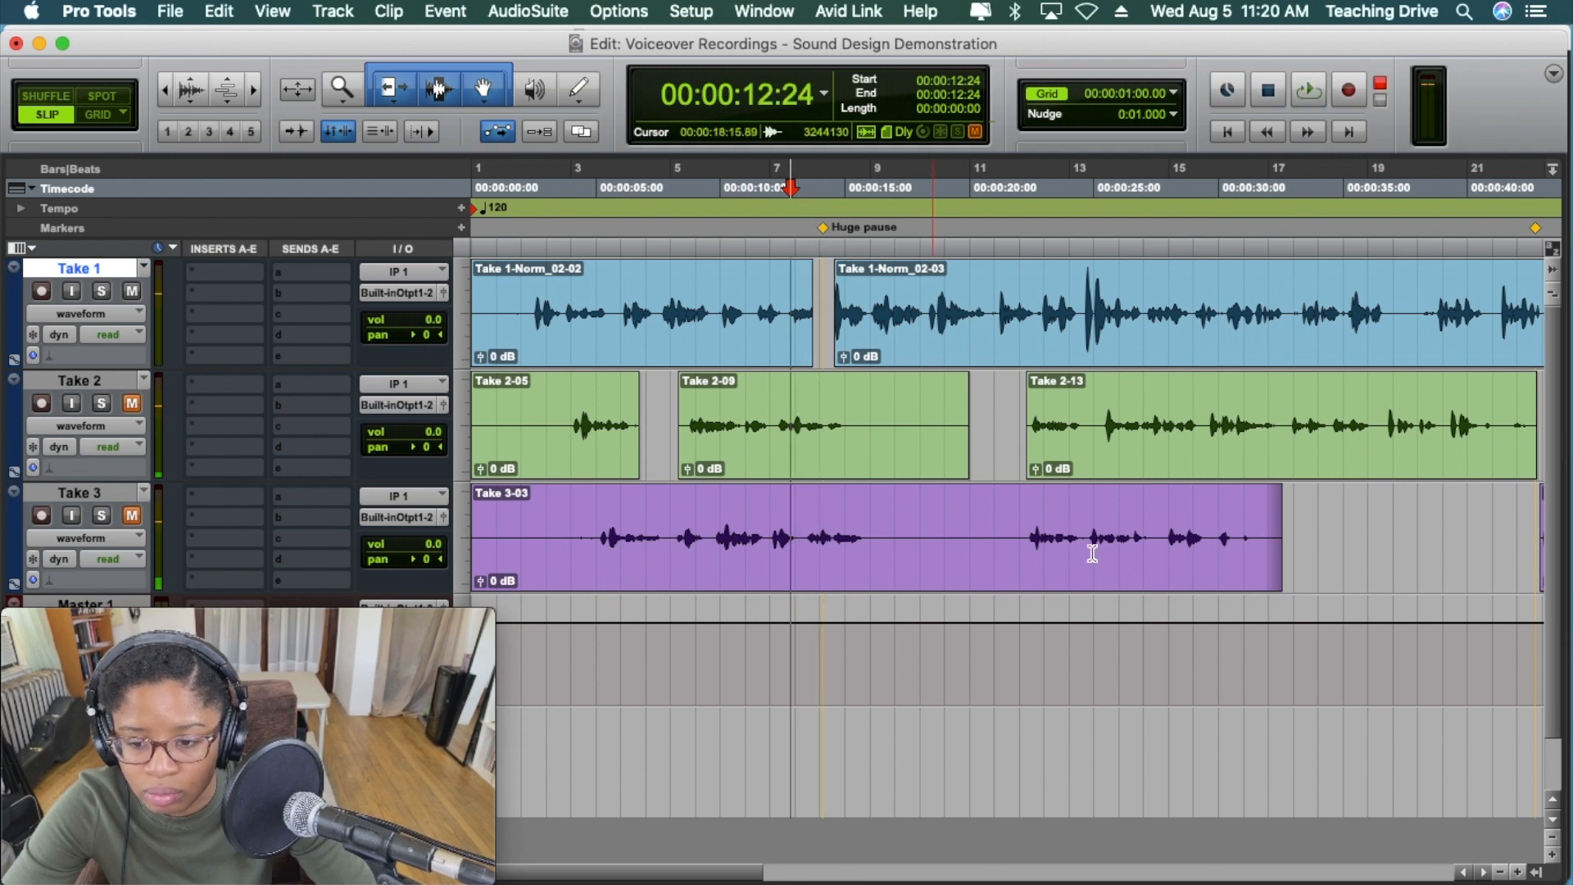
- Undo the fades and the edge trims on the two Take 1 clips around the pause
left_click(1517, 871)
left_click(1517, 871)
left_click(1518, 871)
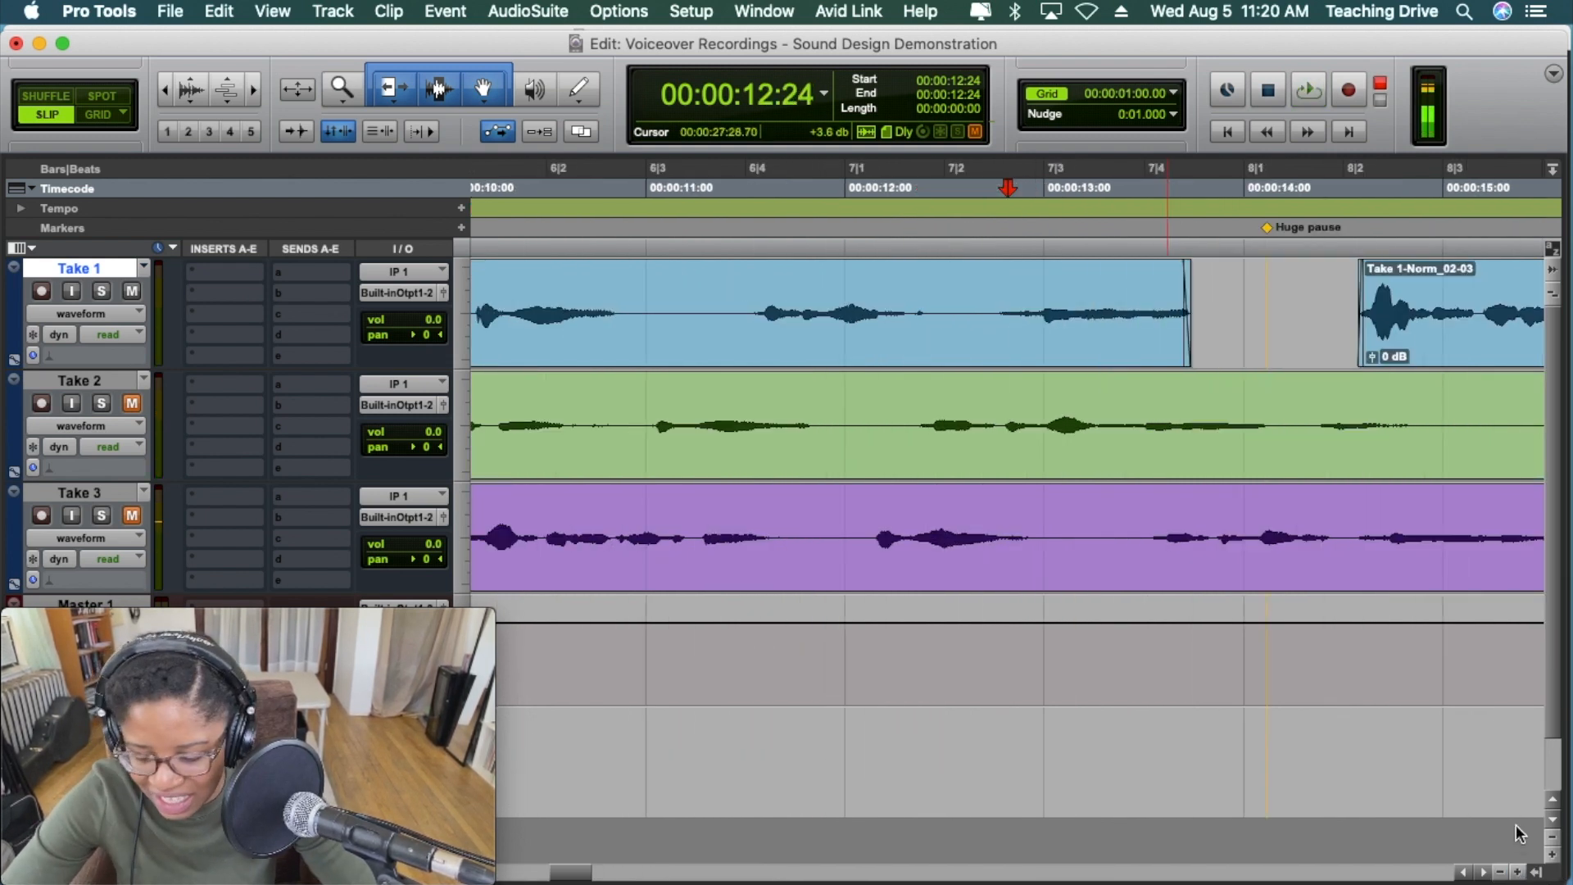
key("super+z")
key("super+z")
key("super+z")
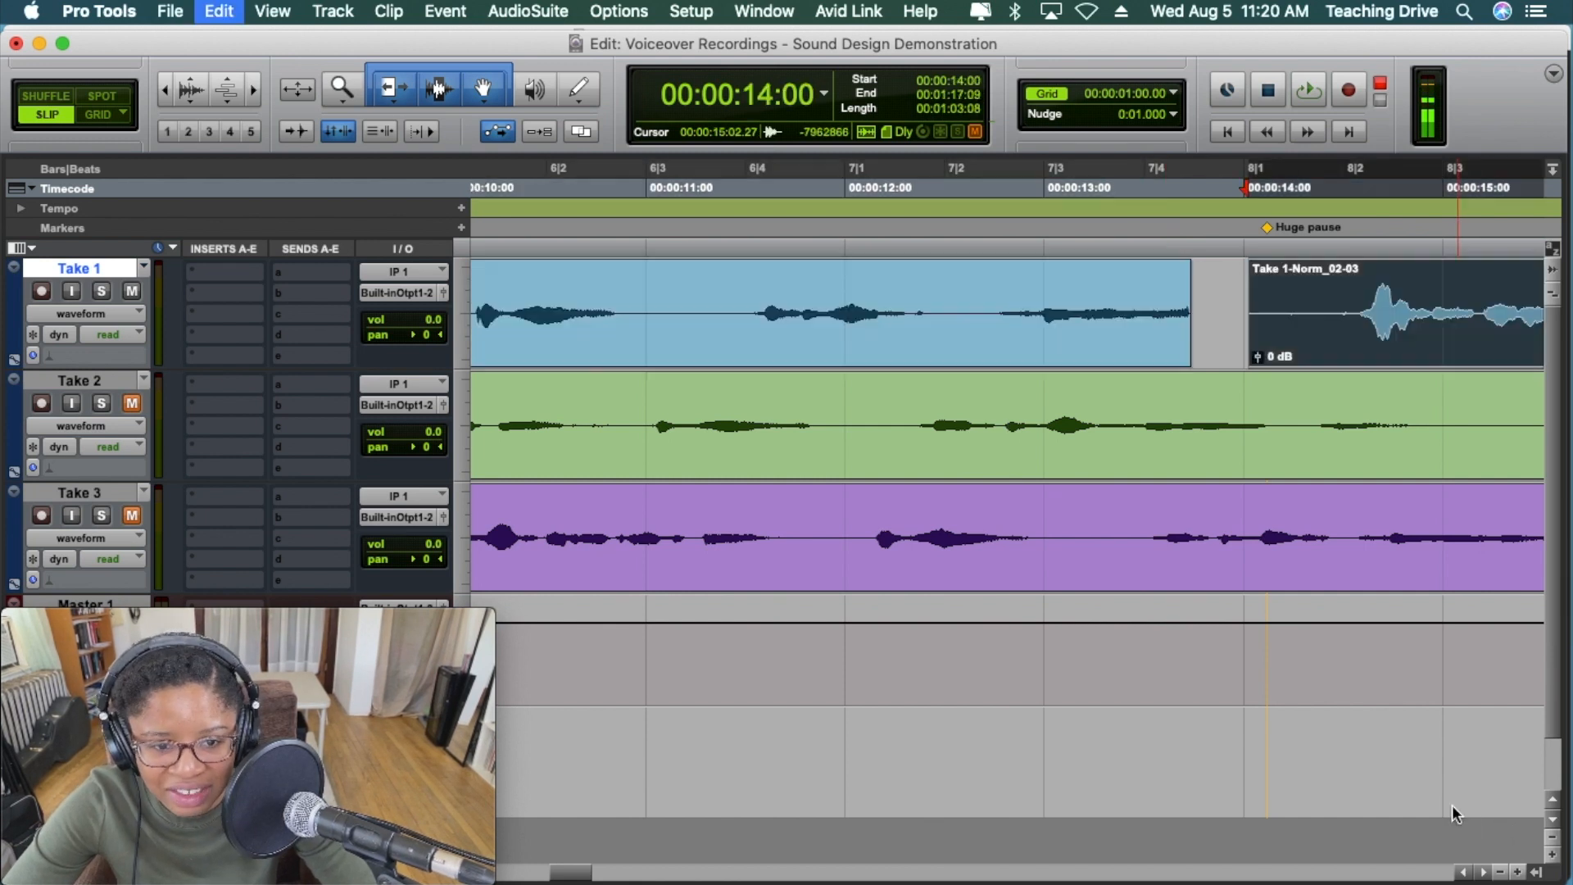
key("super+z")
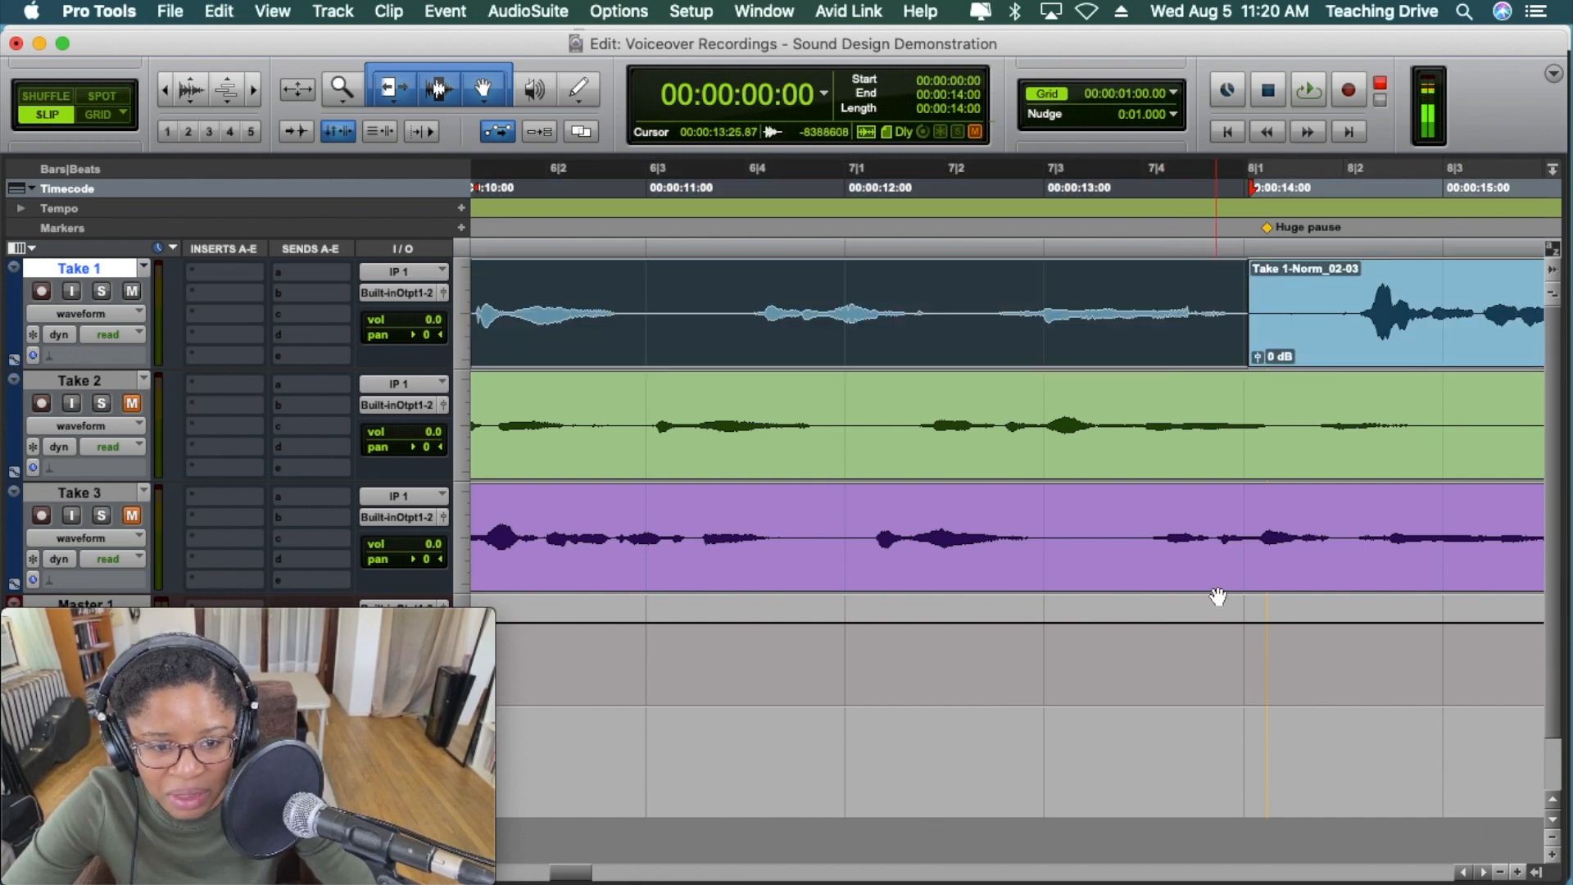
- Play the tail of the first Take 1 clip from several points between 00:00:13:20 and 00:00:13:26
left_click(1214, 300)
left_click(1192, 309)
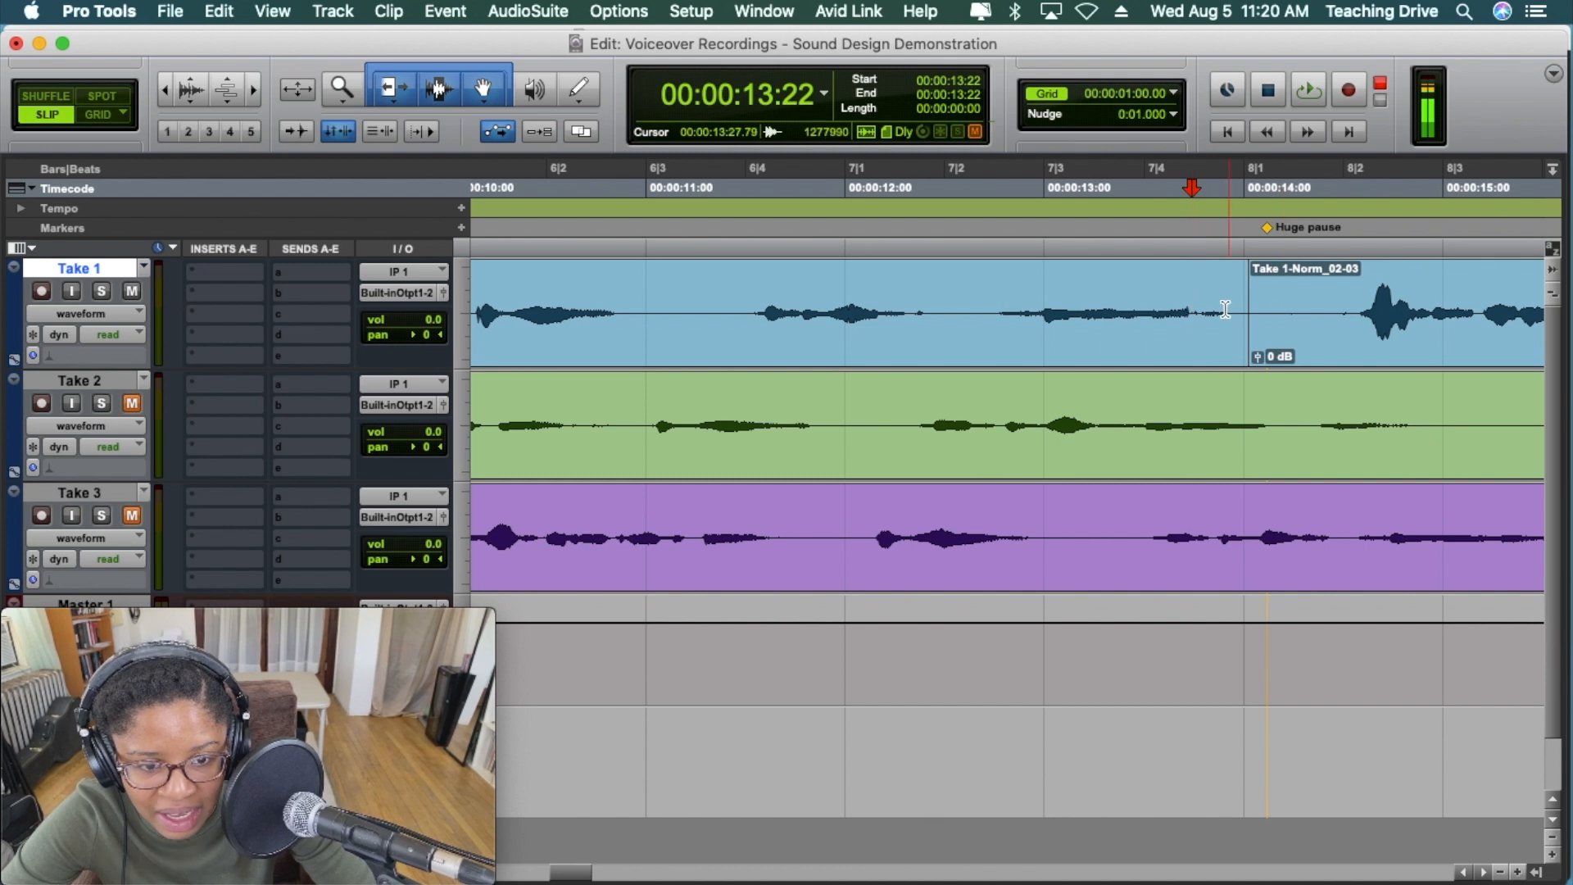
left_click(1517, 875)
left_click(1517, 875)
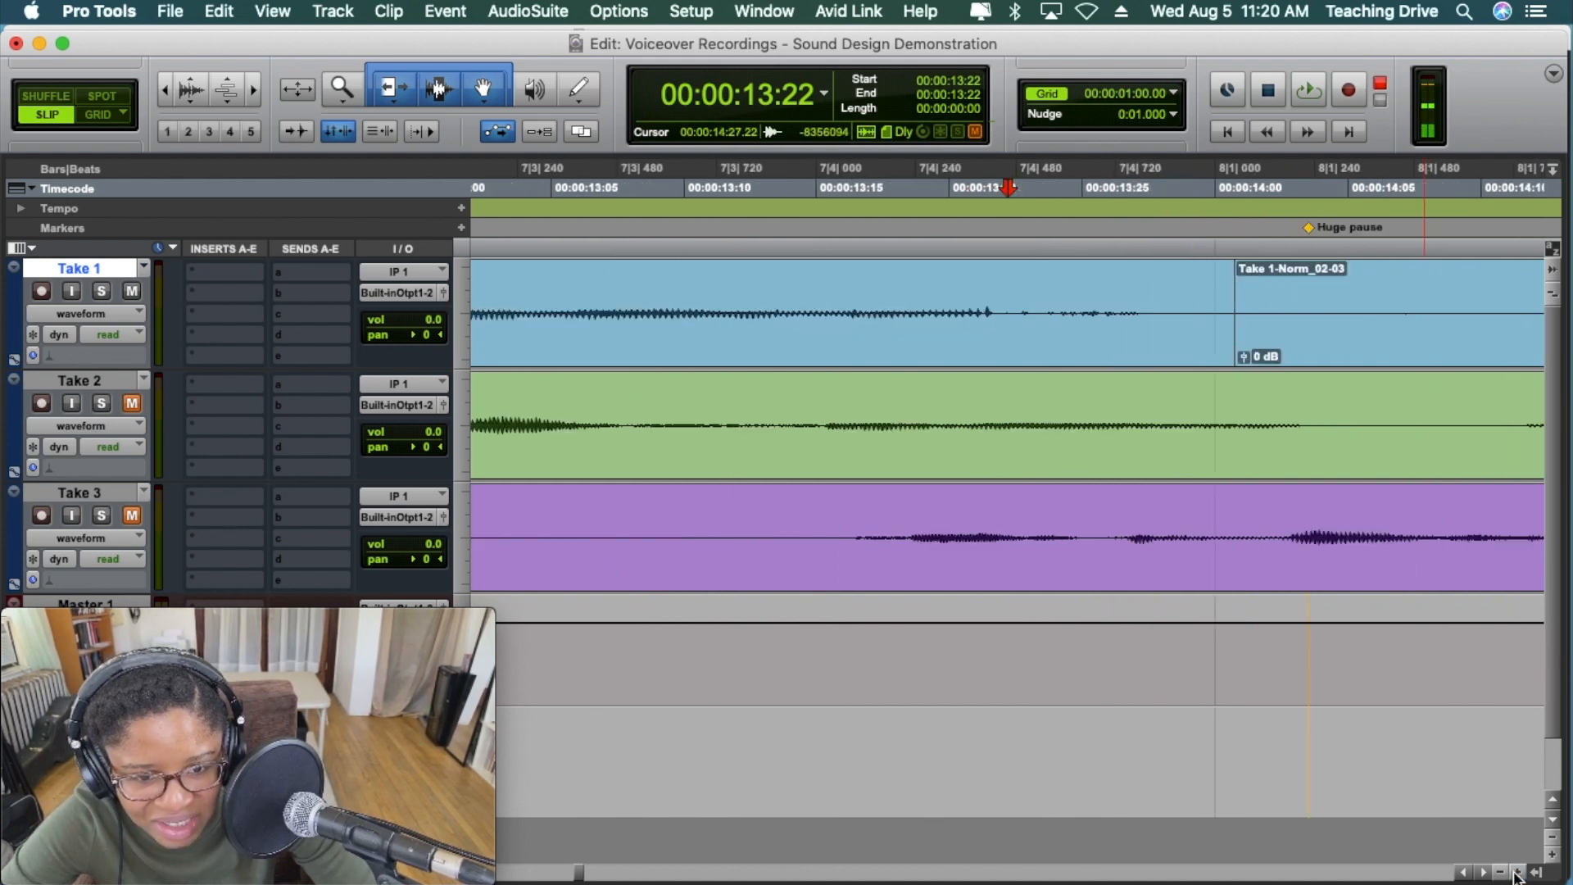
left_click(964, 255)
key("space")
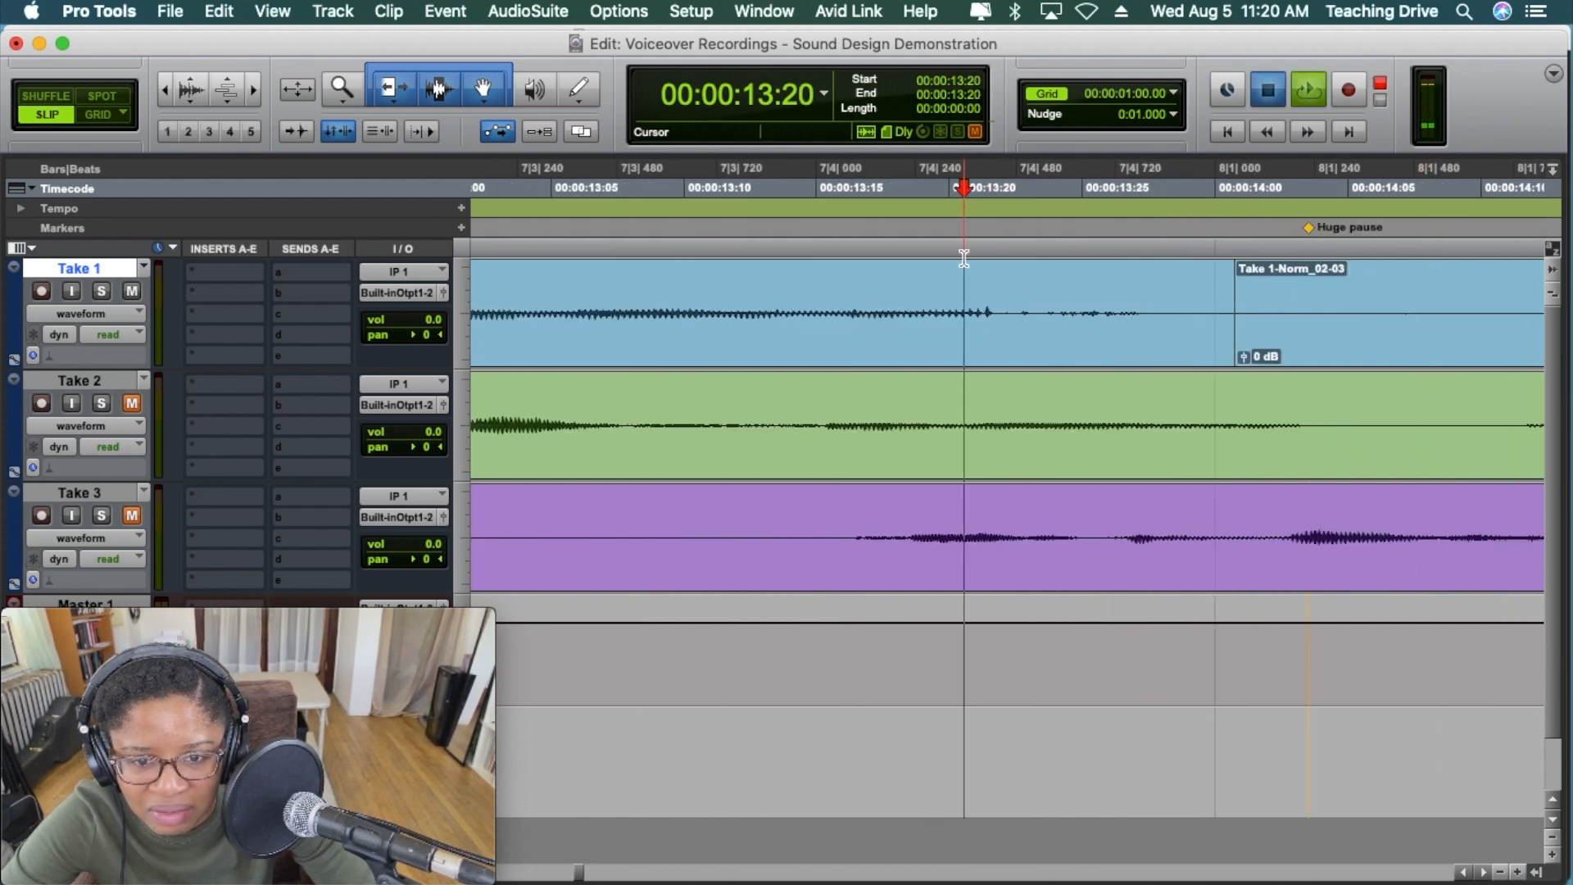
key("space")
left_click(999, 254)
key("space")
key("space")
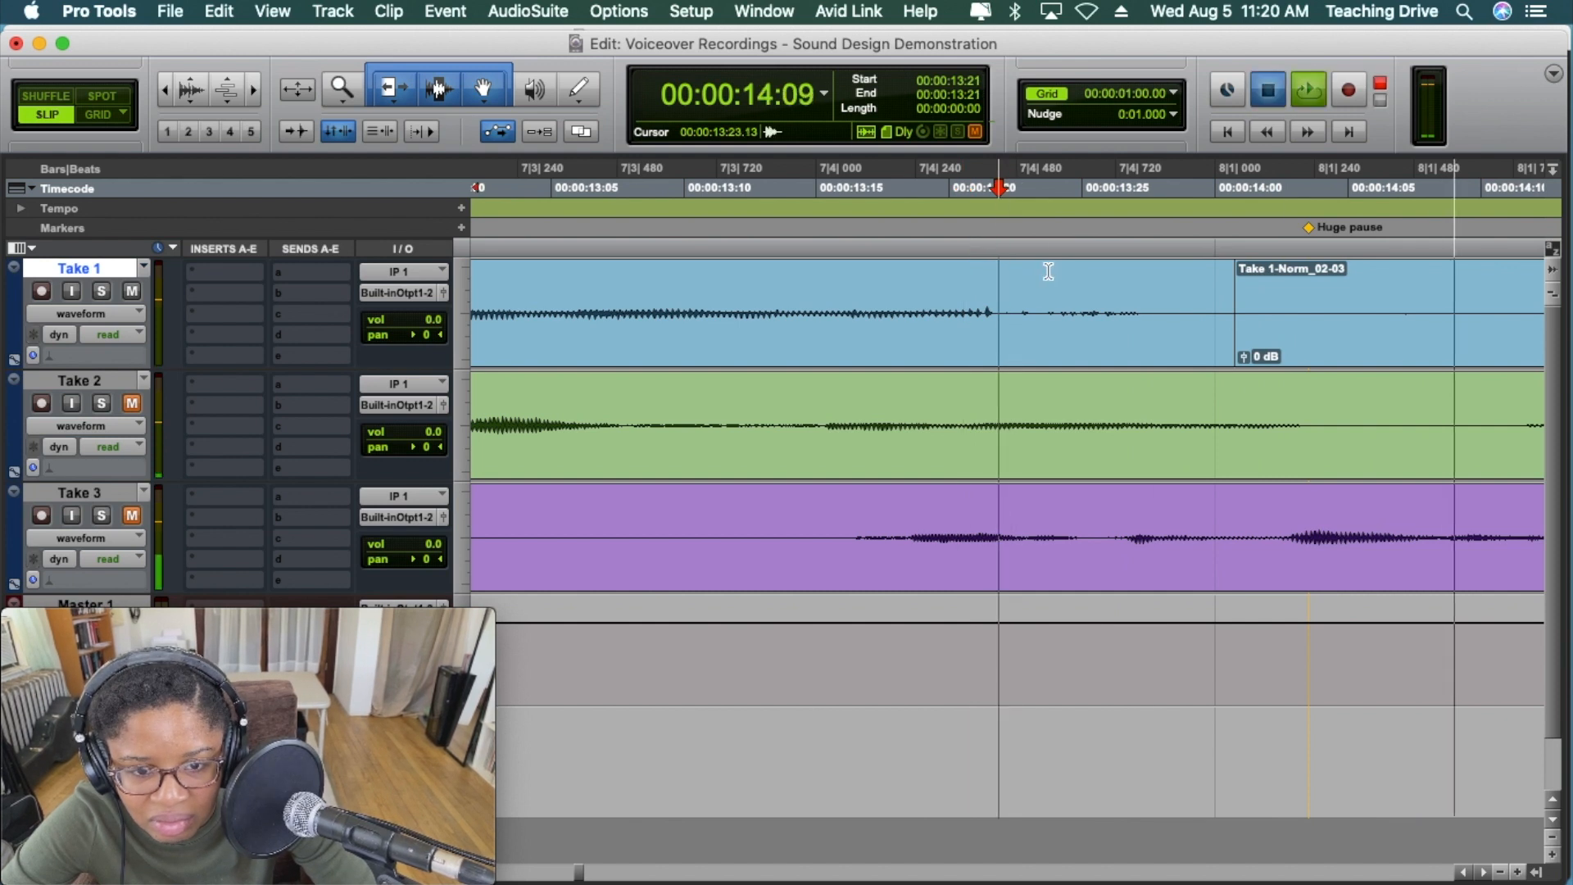
key("space")
key("space")
left_click(1035, 254)
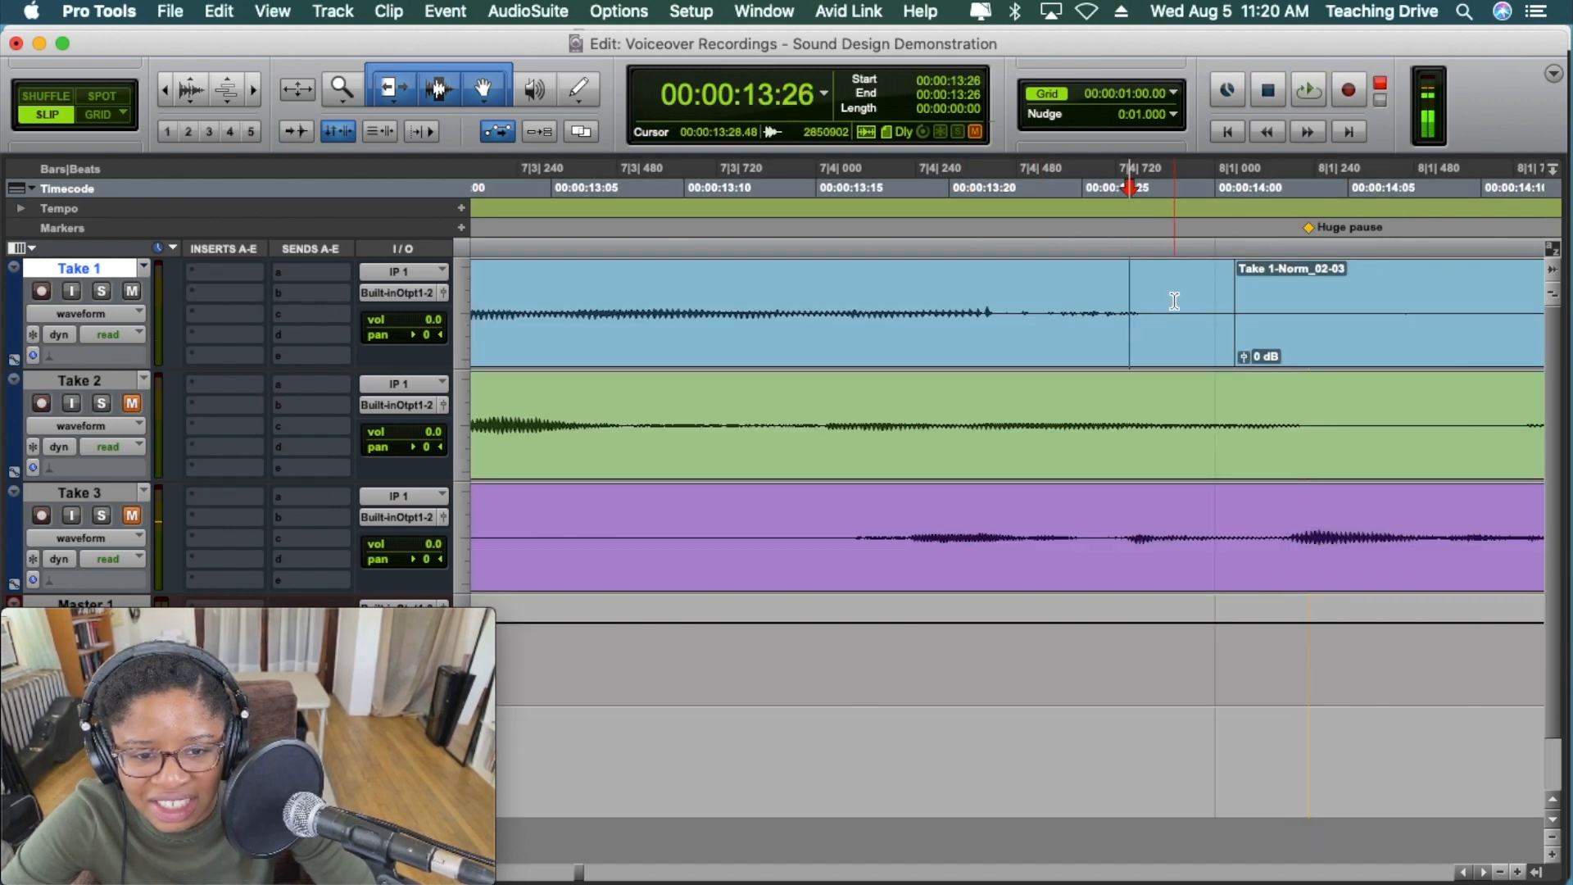
- Separate the quiet sound from 00:00:13:23 to 00:00:13:27 in Take 1 into its own clip and raise its gain to +6.0 dB
left_click_drag(1154, 301, 1042, 303)
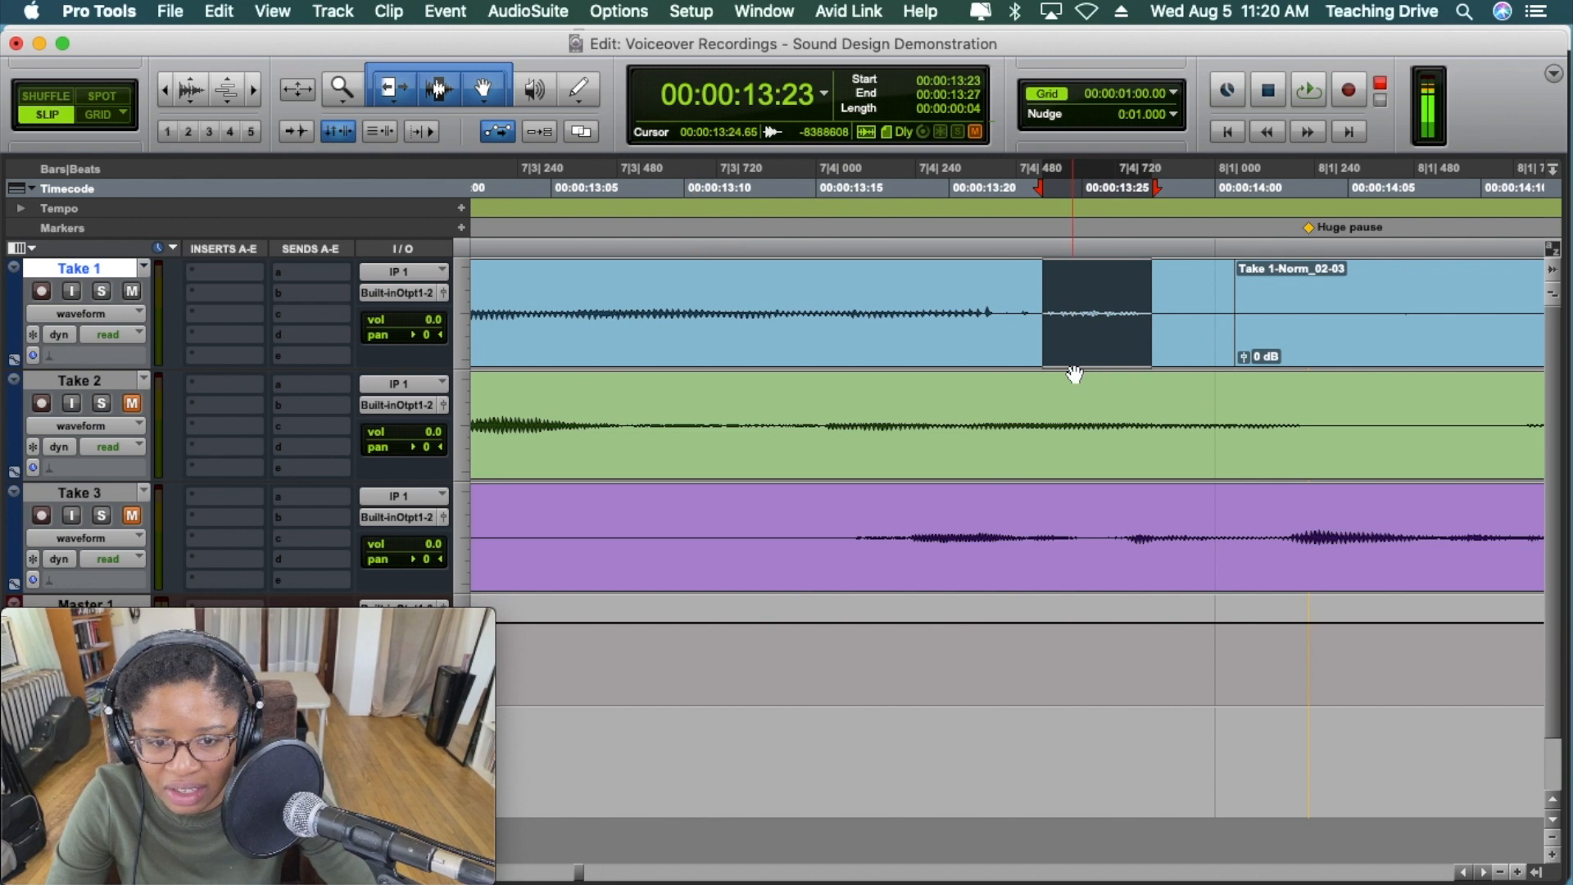
key("super+e")
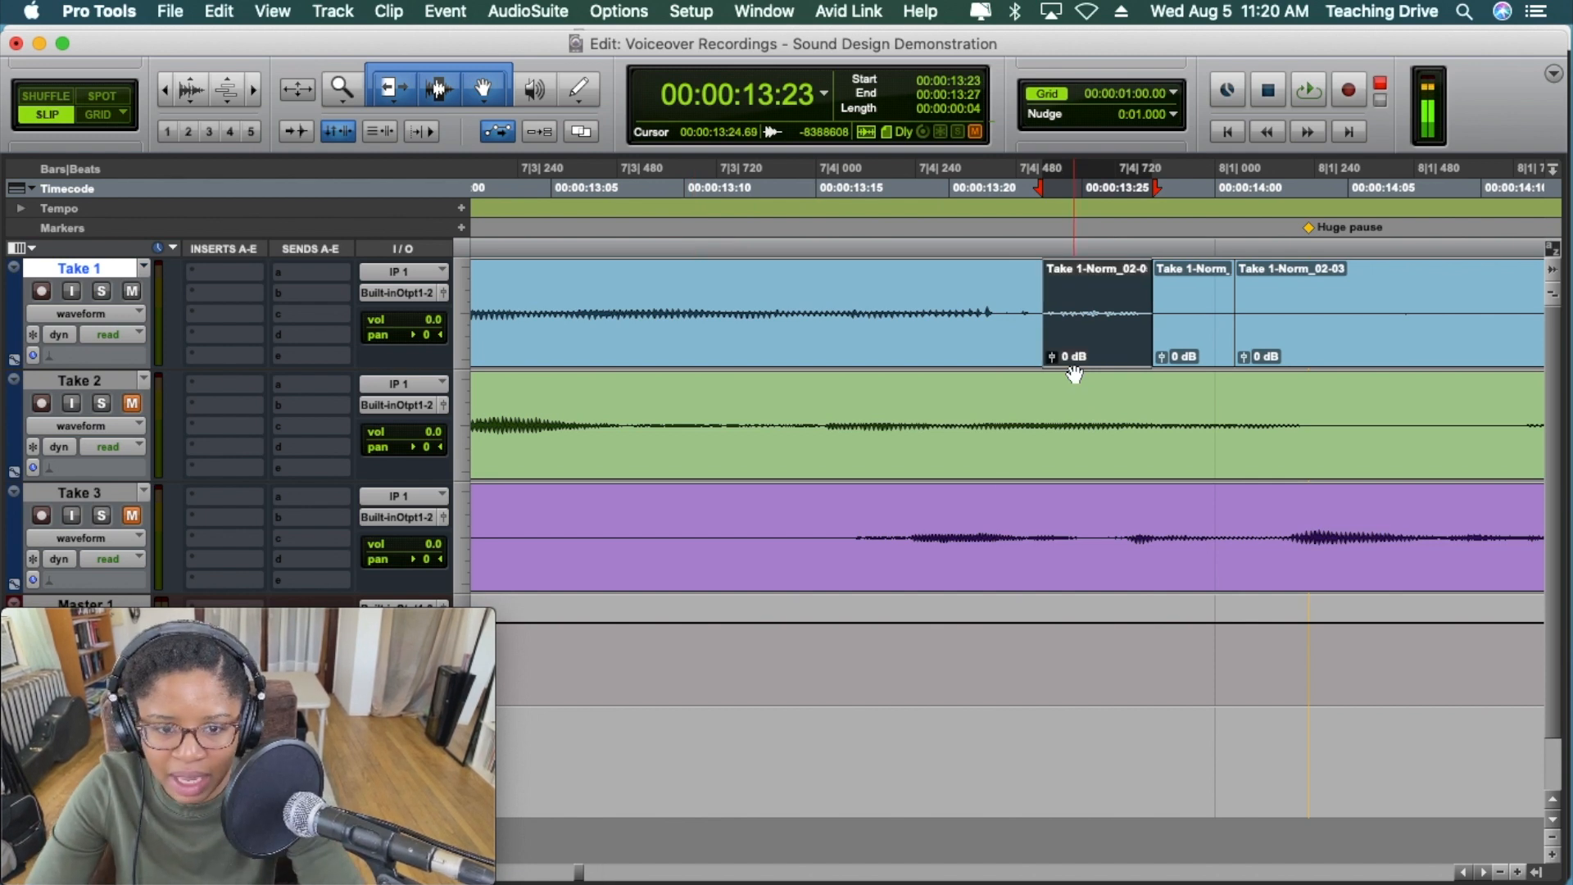
left_click_drag(1053, 357, 1055, 358)
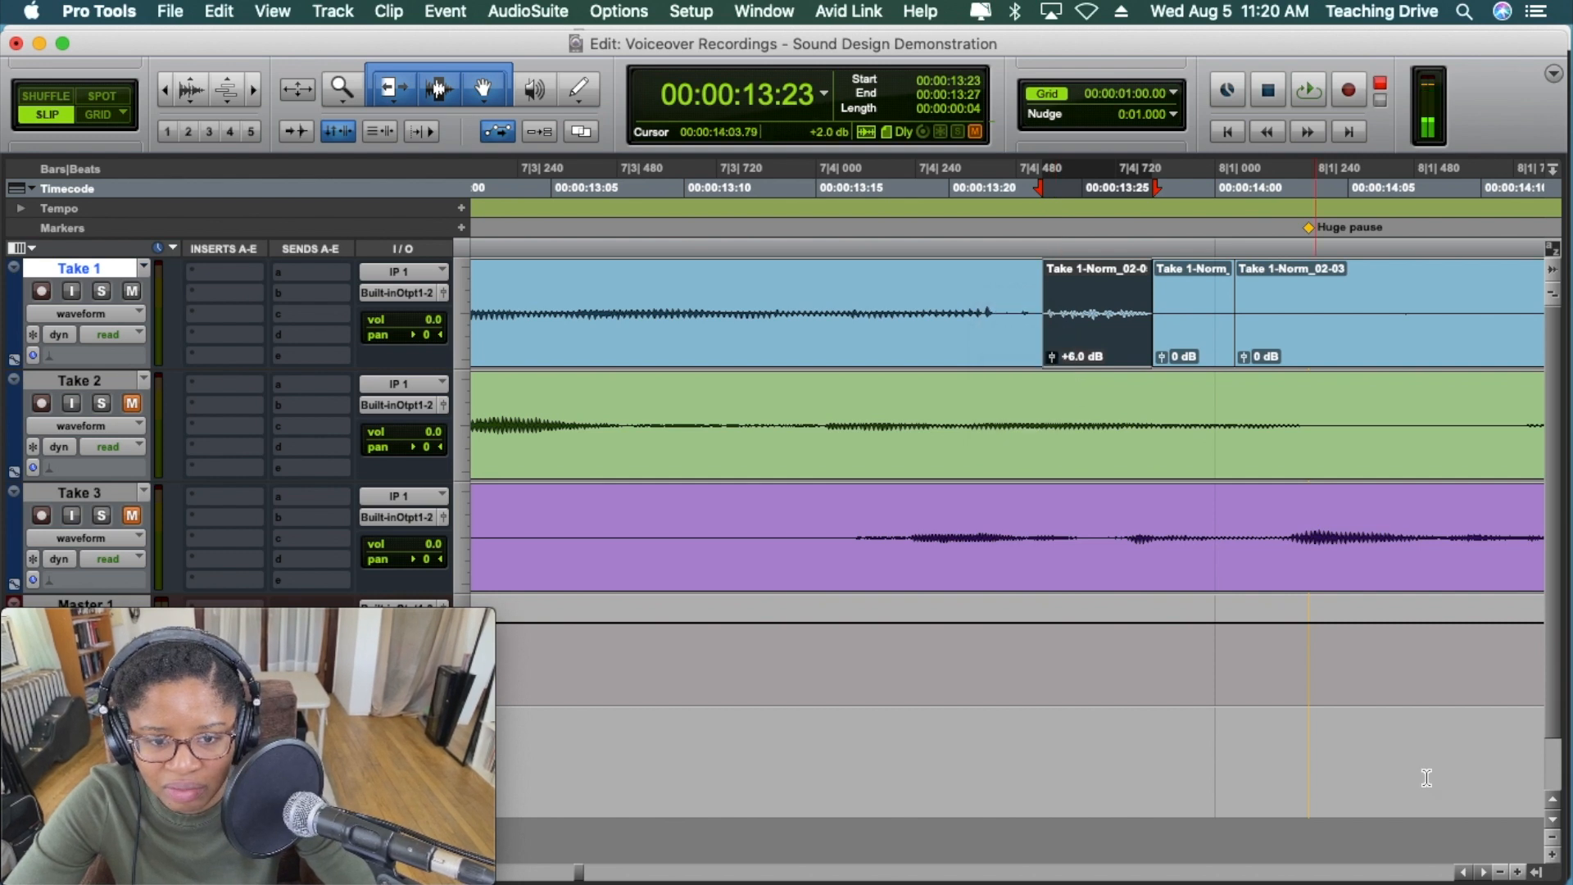
- Play Take 1 from 00:00:13:01 across the boosted clip
left_click(1506, 873)
left_click(1507, 873)
left_click(1506, 873)
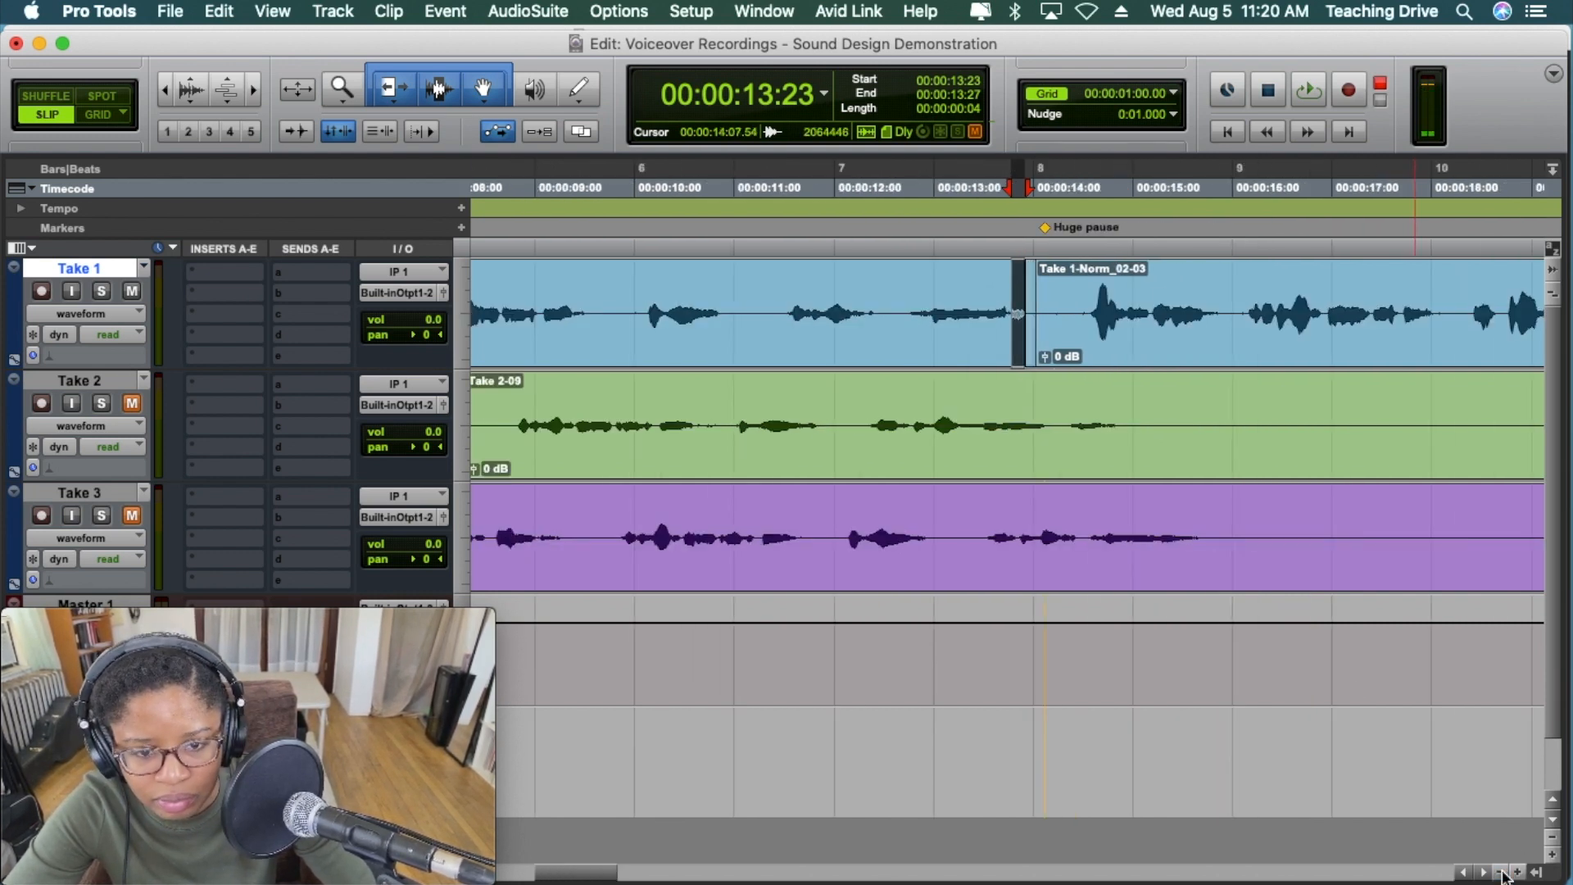
left_click(994, 254)
key("space")
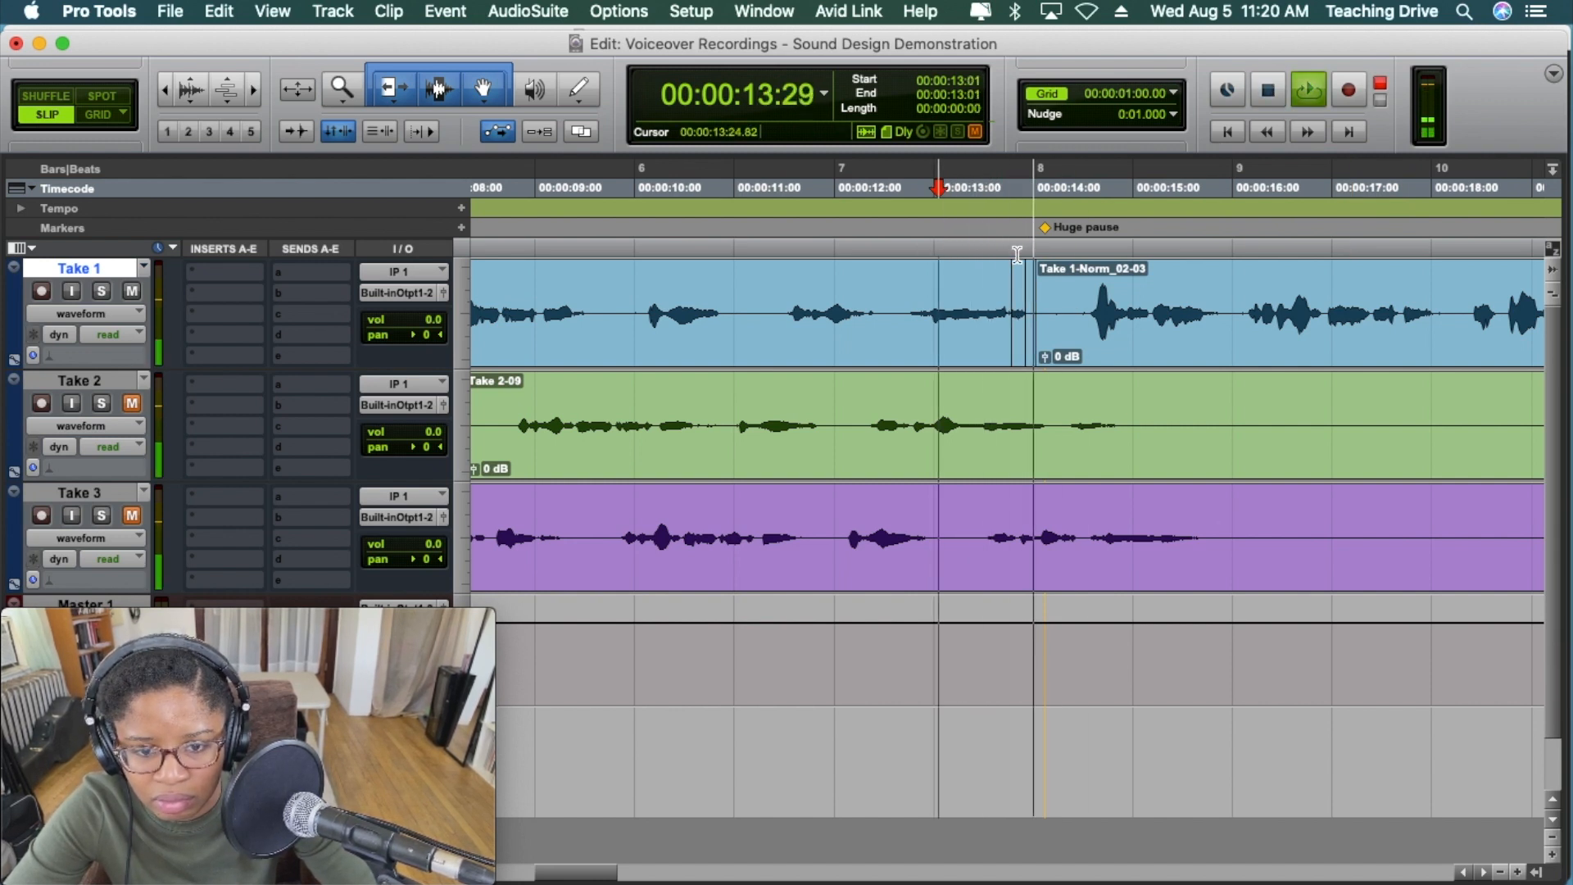
key("space")
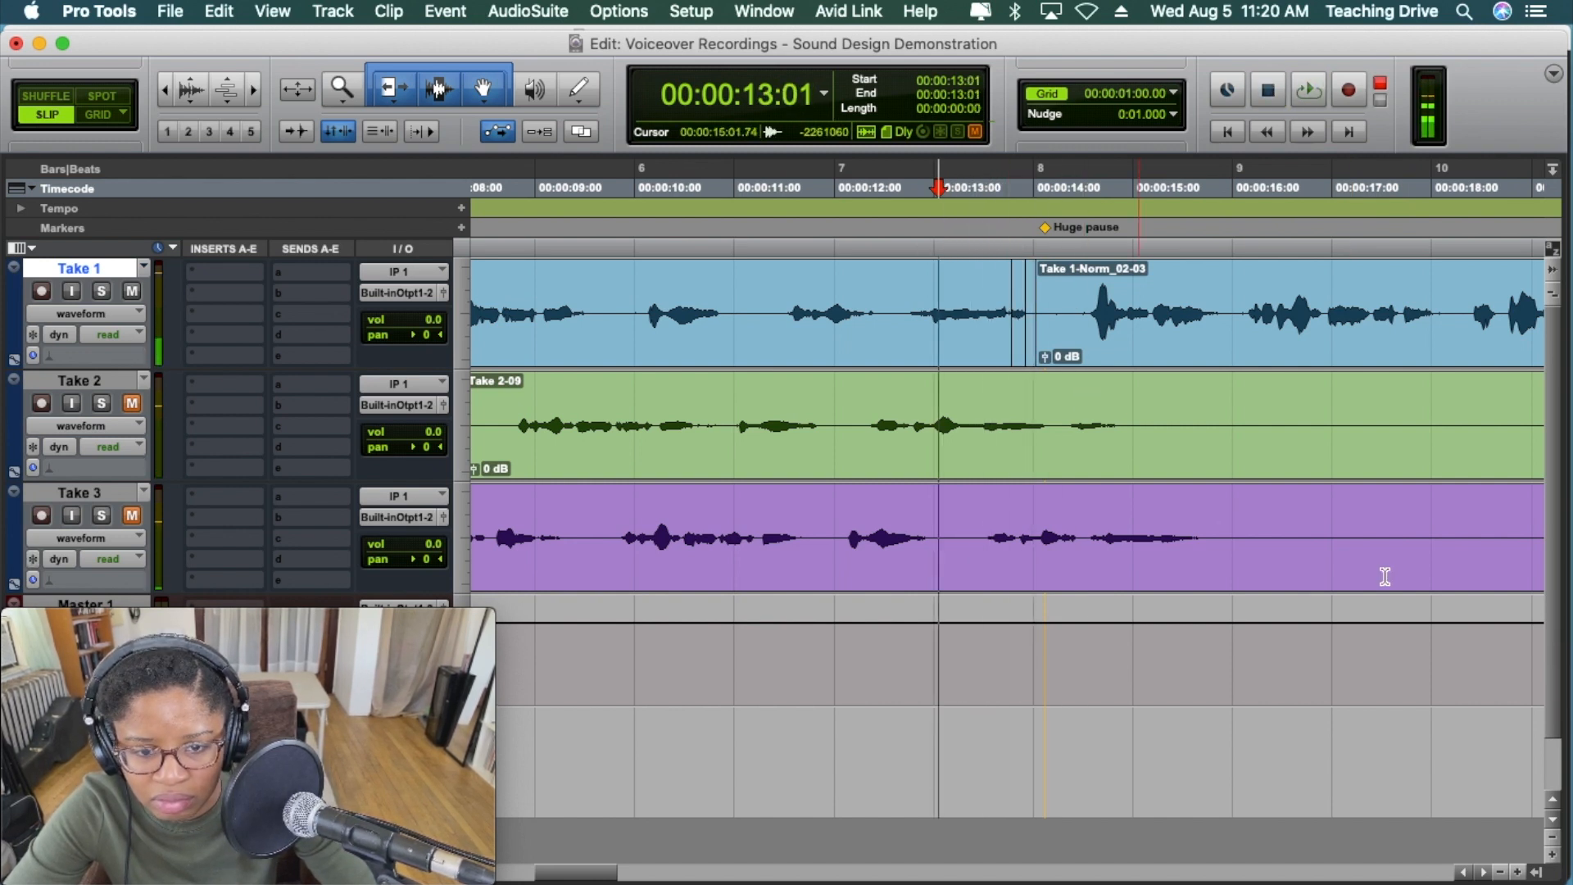
- Delete the short leftover Take 1 clip between the boosted clip and the following Take 1-Norm_02-03 clip
left_click(1518, 873)
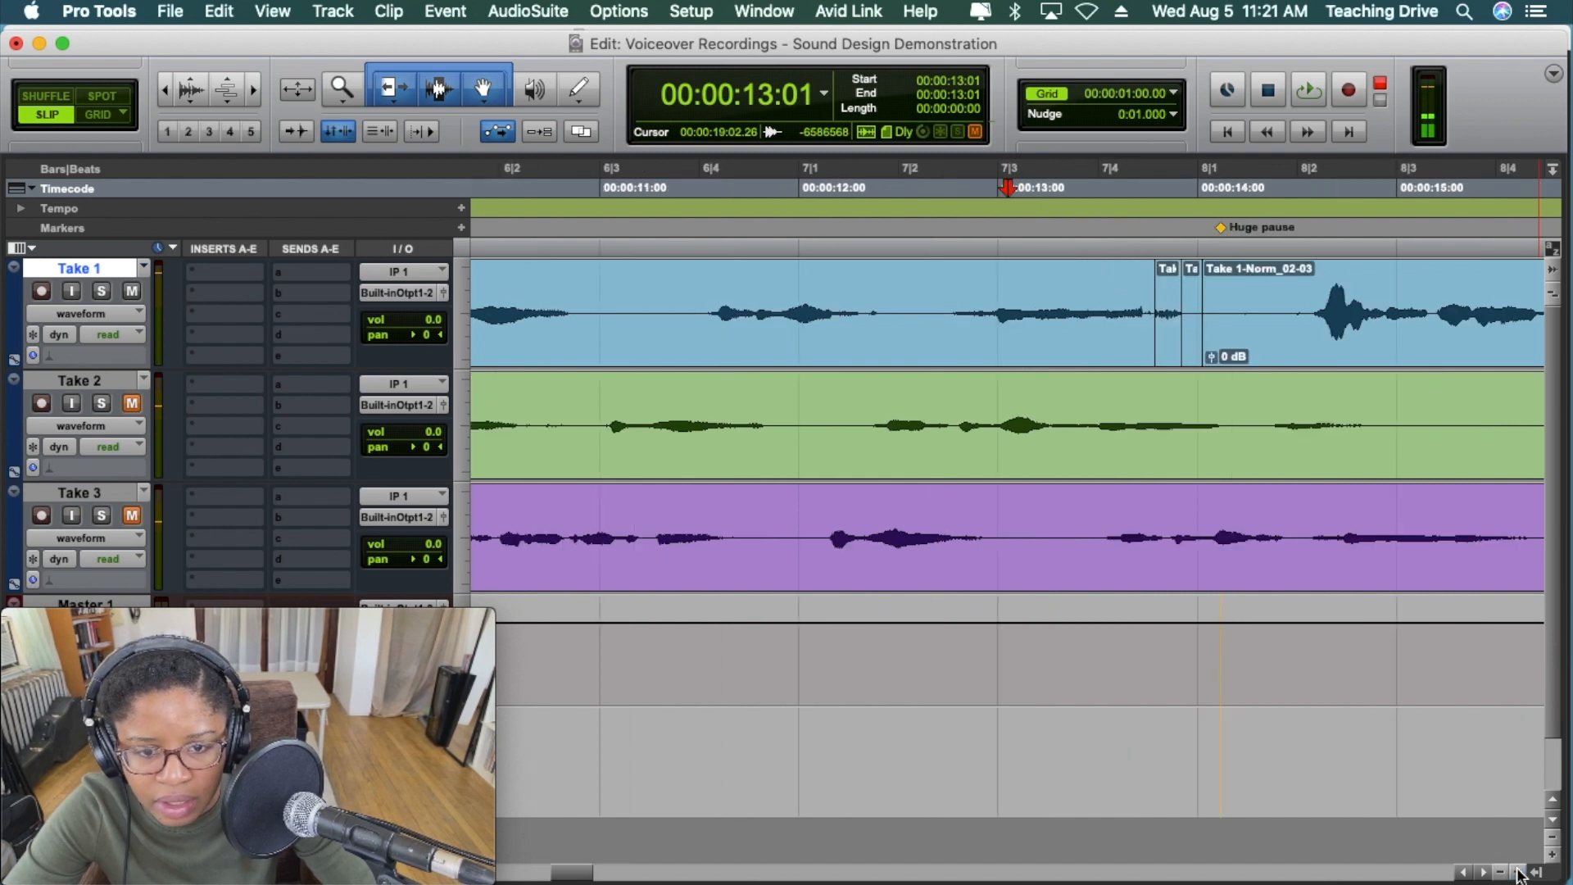
left_click(1193, 336)
key("Delete")
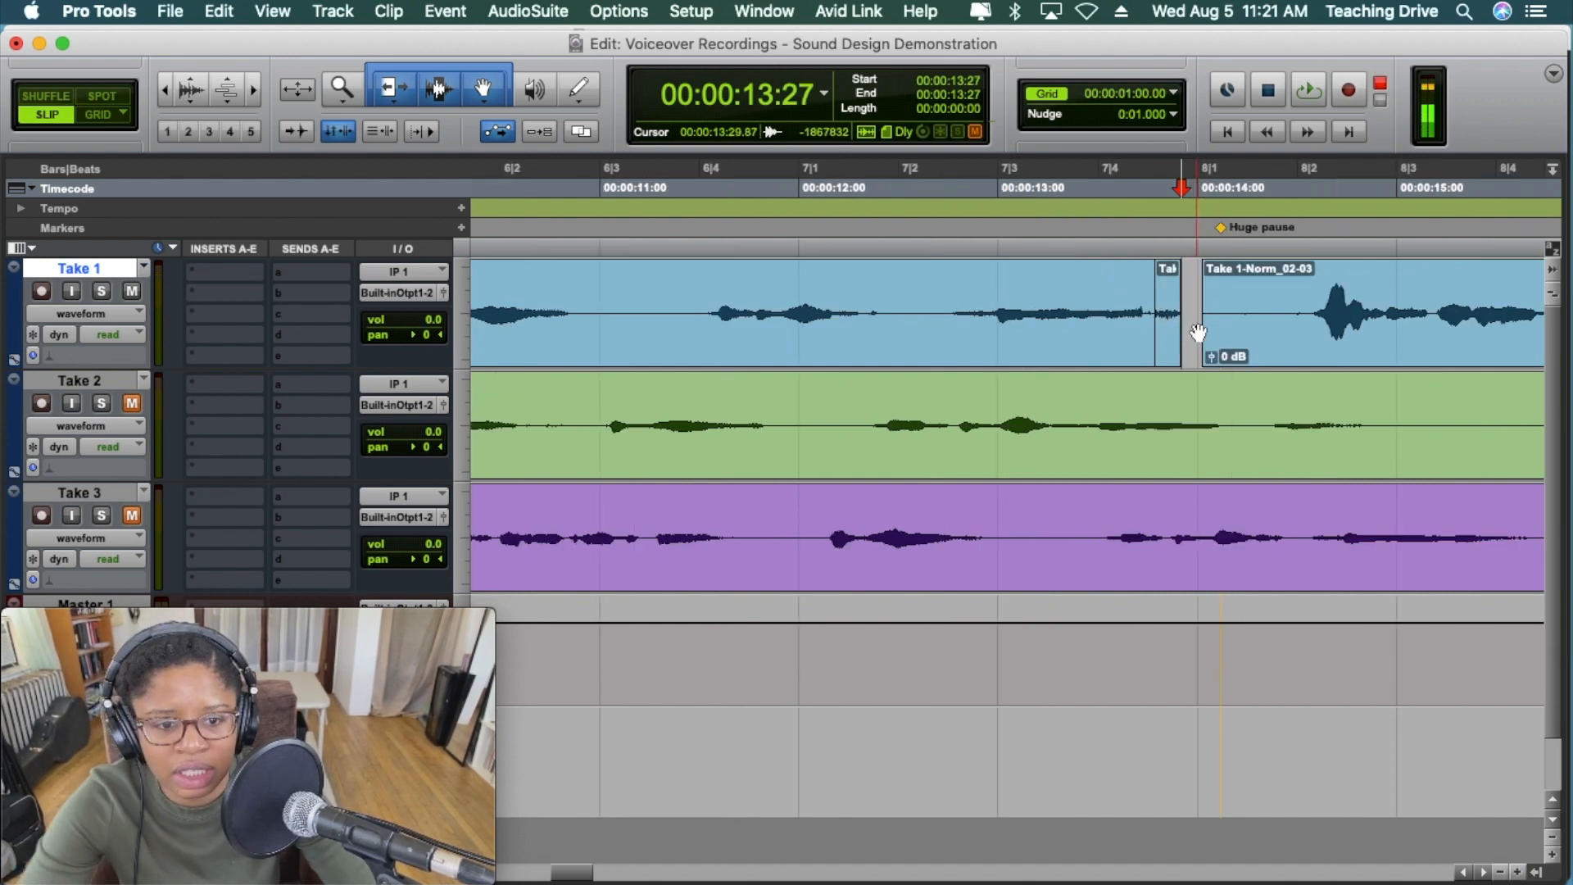
- Move the Take 1-Norm_02-03 clip to 00:00:14:16 and add short fades to the clip edges on both sides of the gap
left_click_drag(1200, 330, 1310, 330)
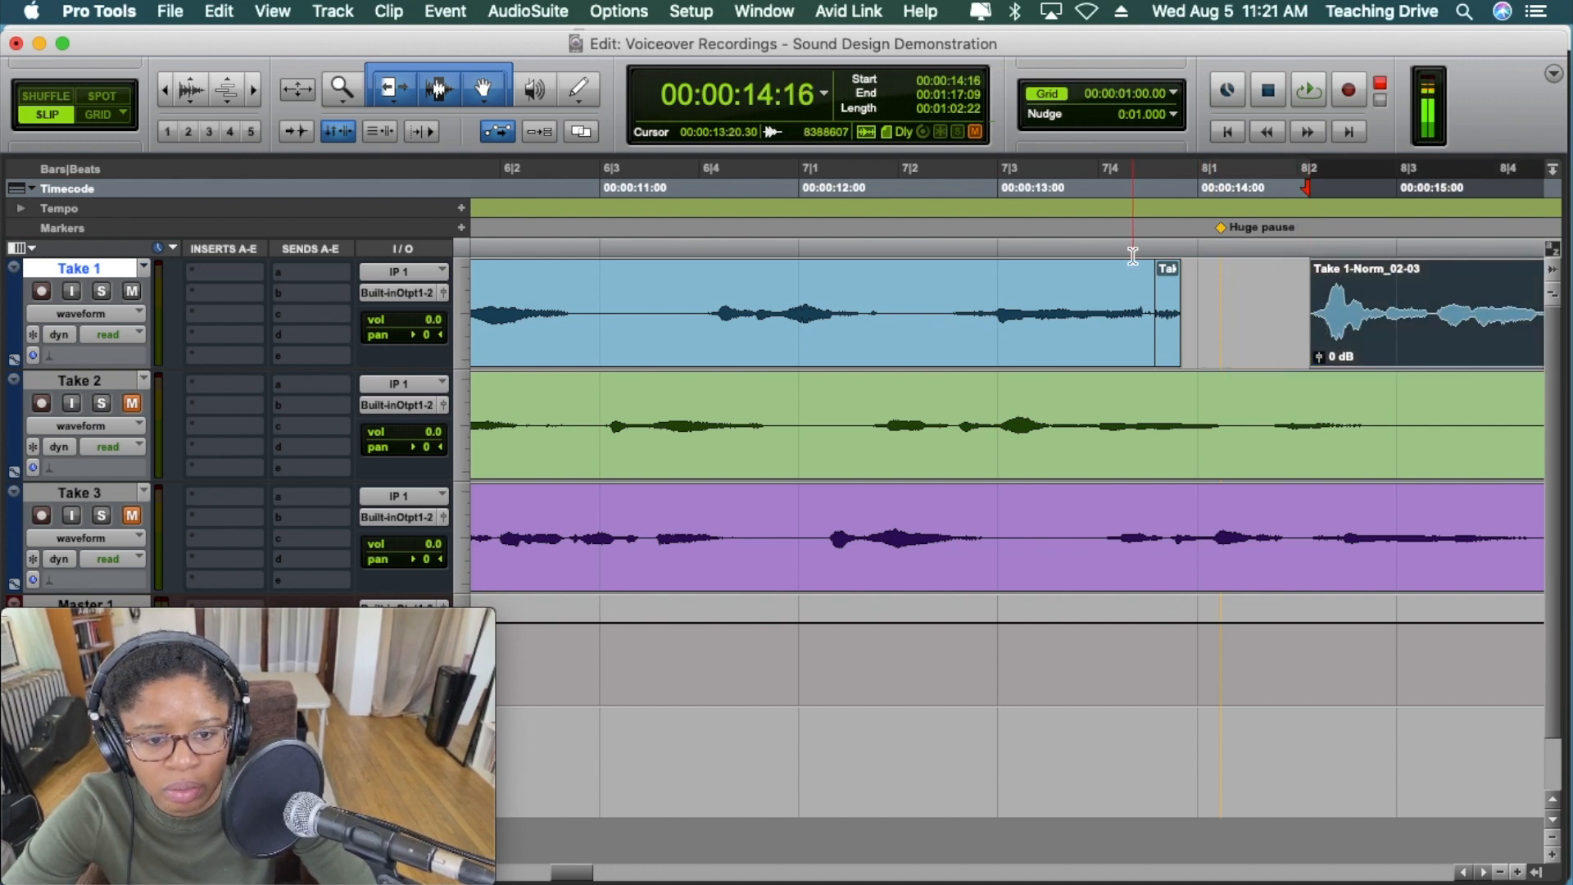
left_click(1178, 266)
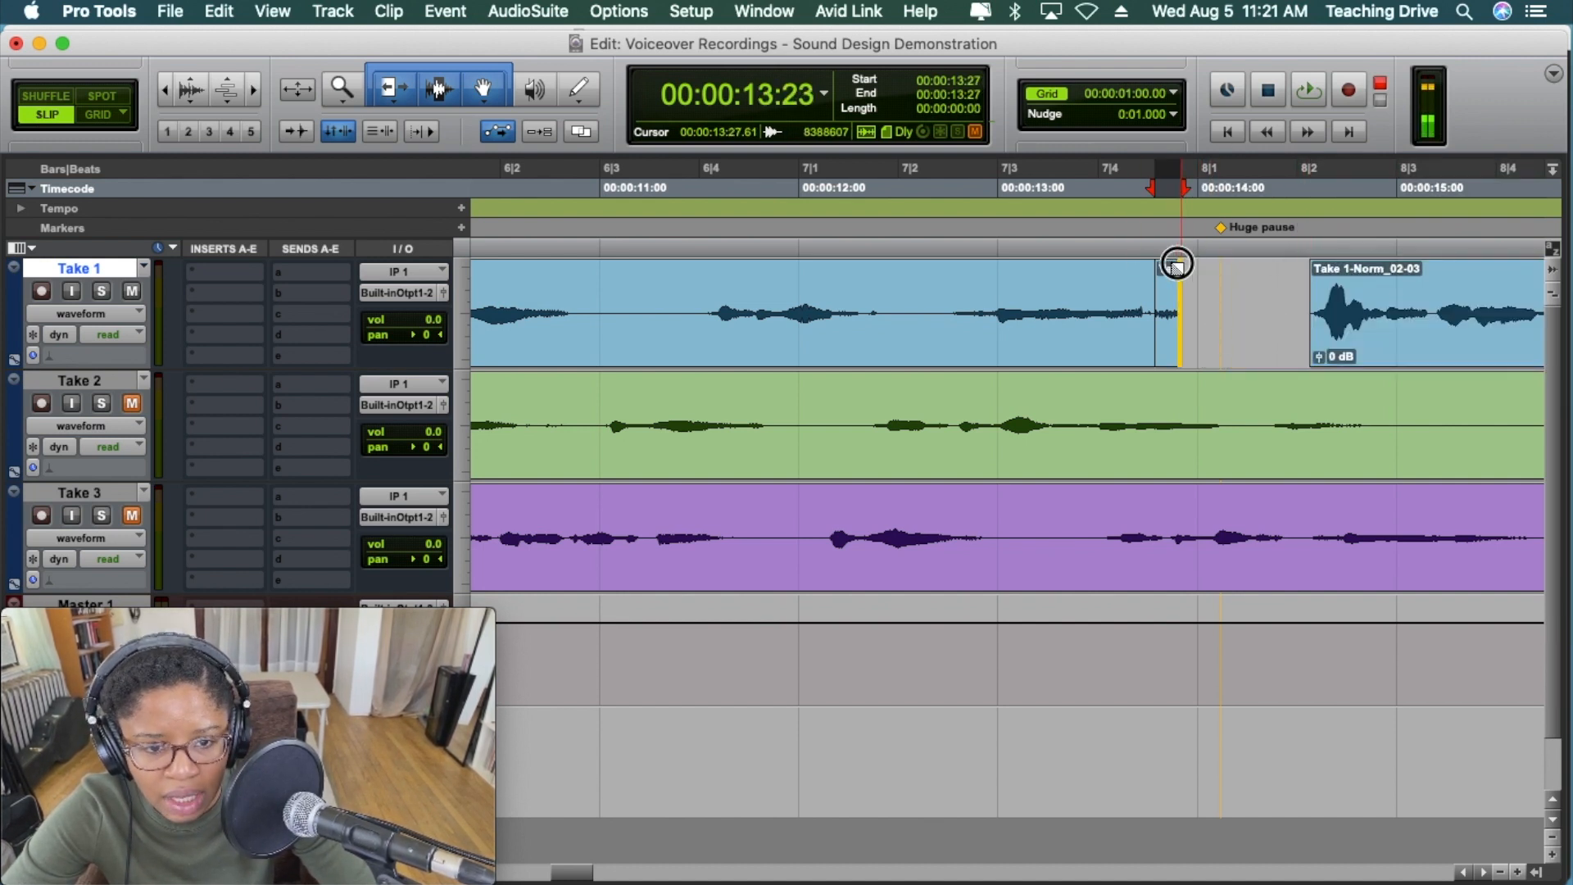
left_click(1315, 261)
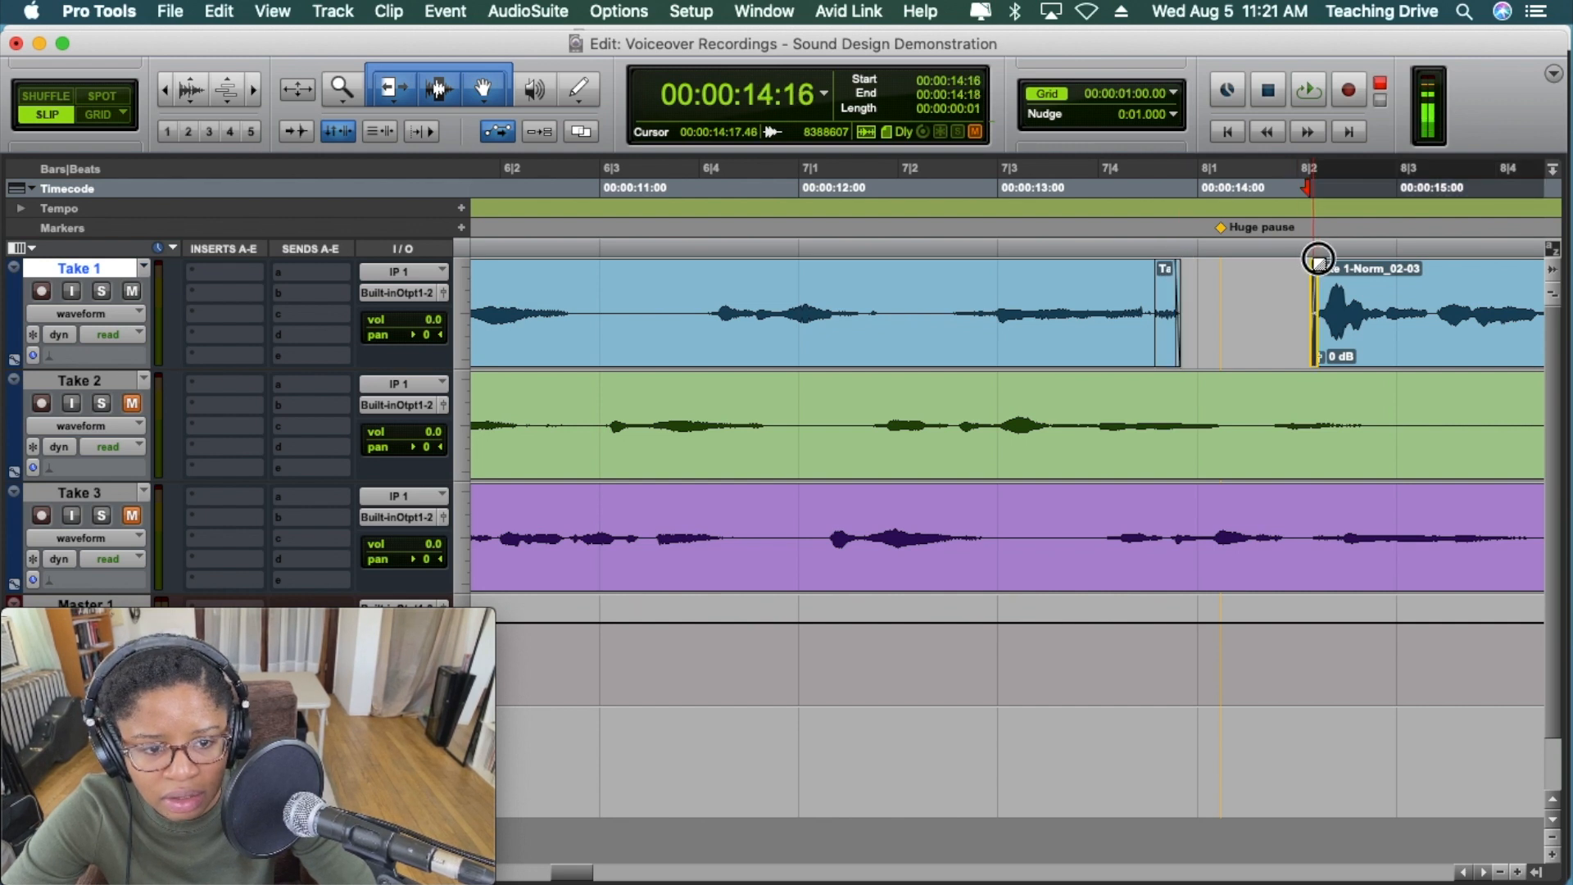
- Play Take 1 from 00:00:11:03 through the pause at the Huge pause marker and into the following phrases
left_click(626, 249)
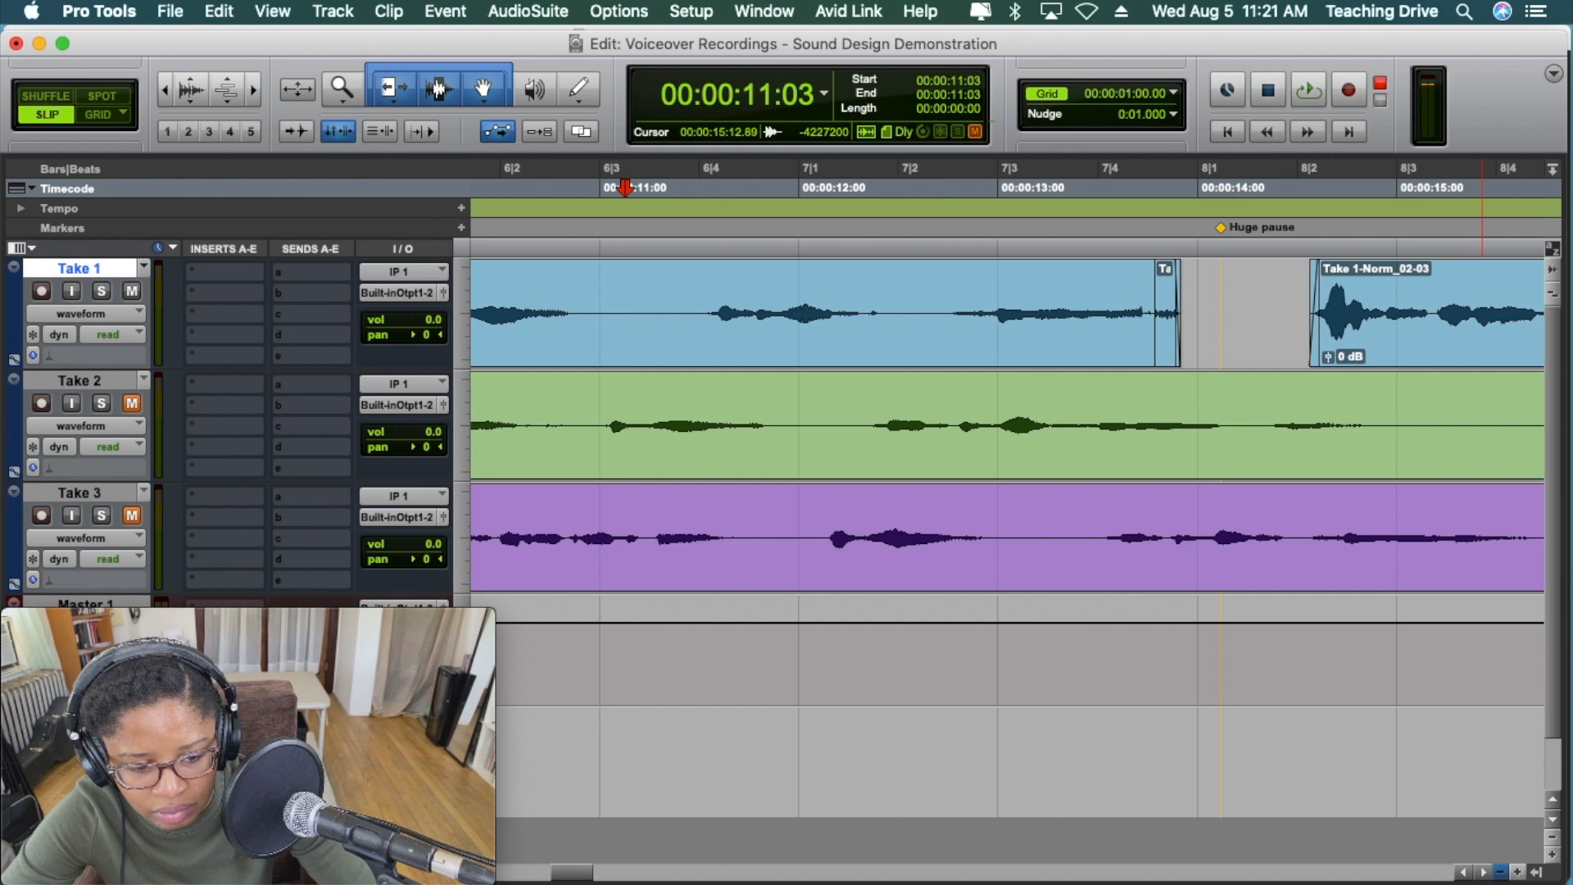
left_click(1500, 872)
left_click(1501, 872)
left_click(1501, 872)
left_click(1500, 871)
key("space")
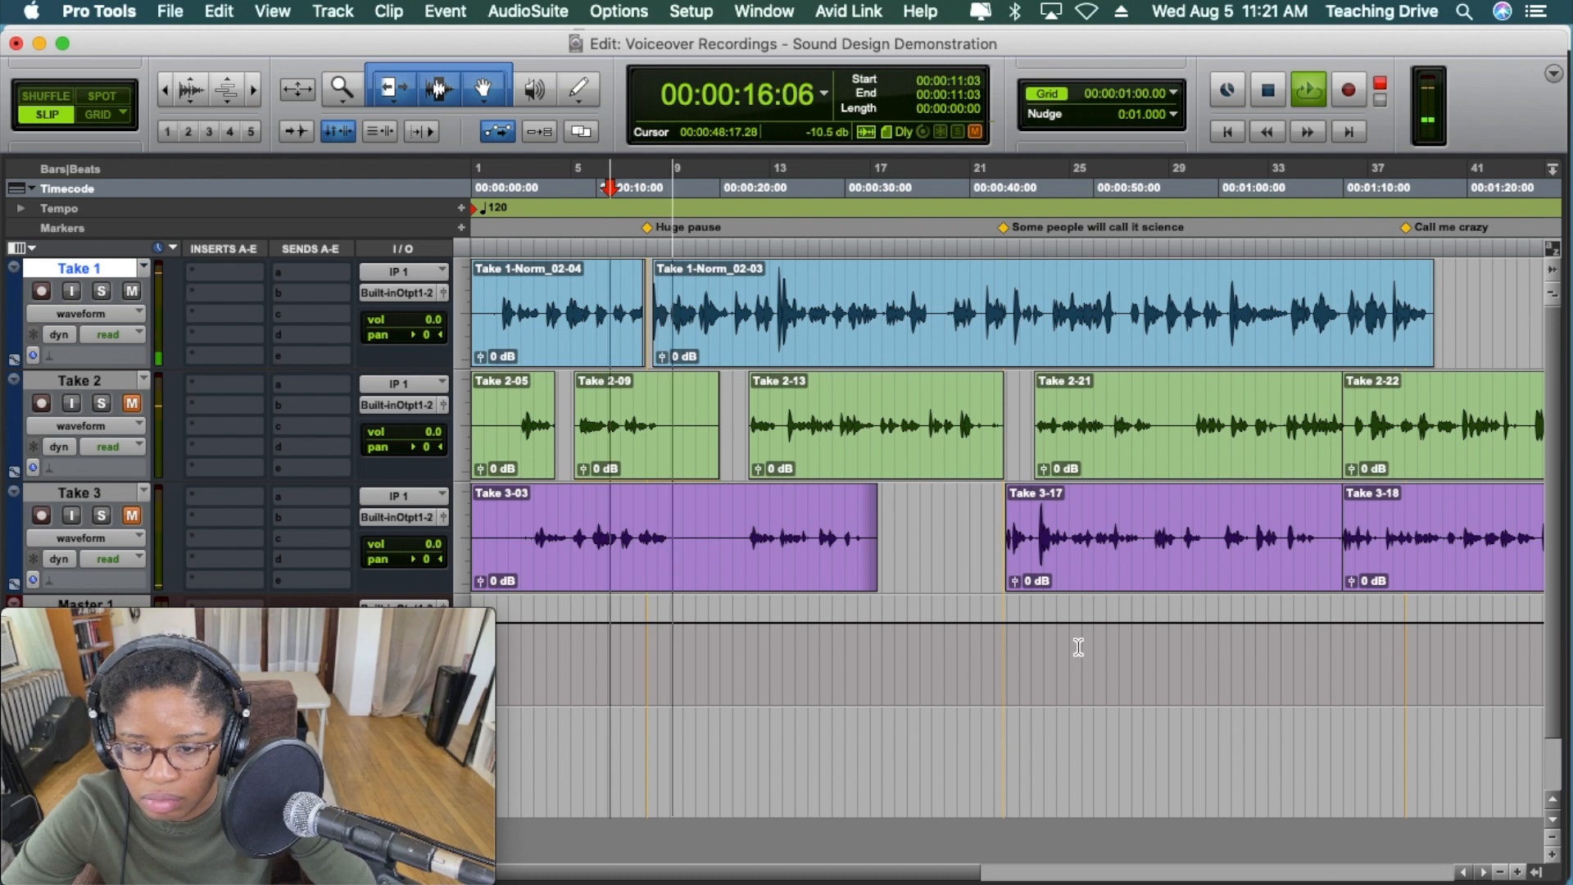
left_click_drag(895, 872, 947, 870)
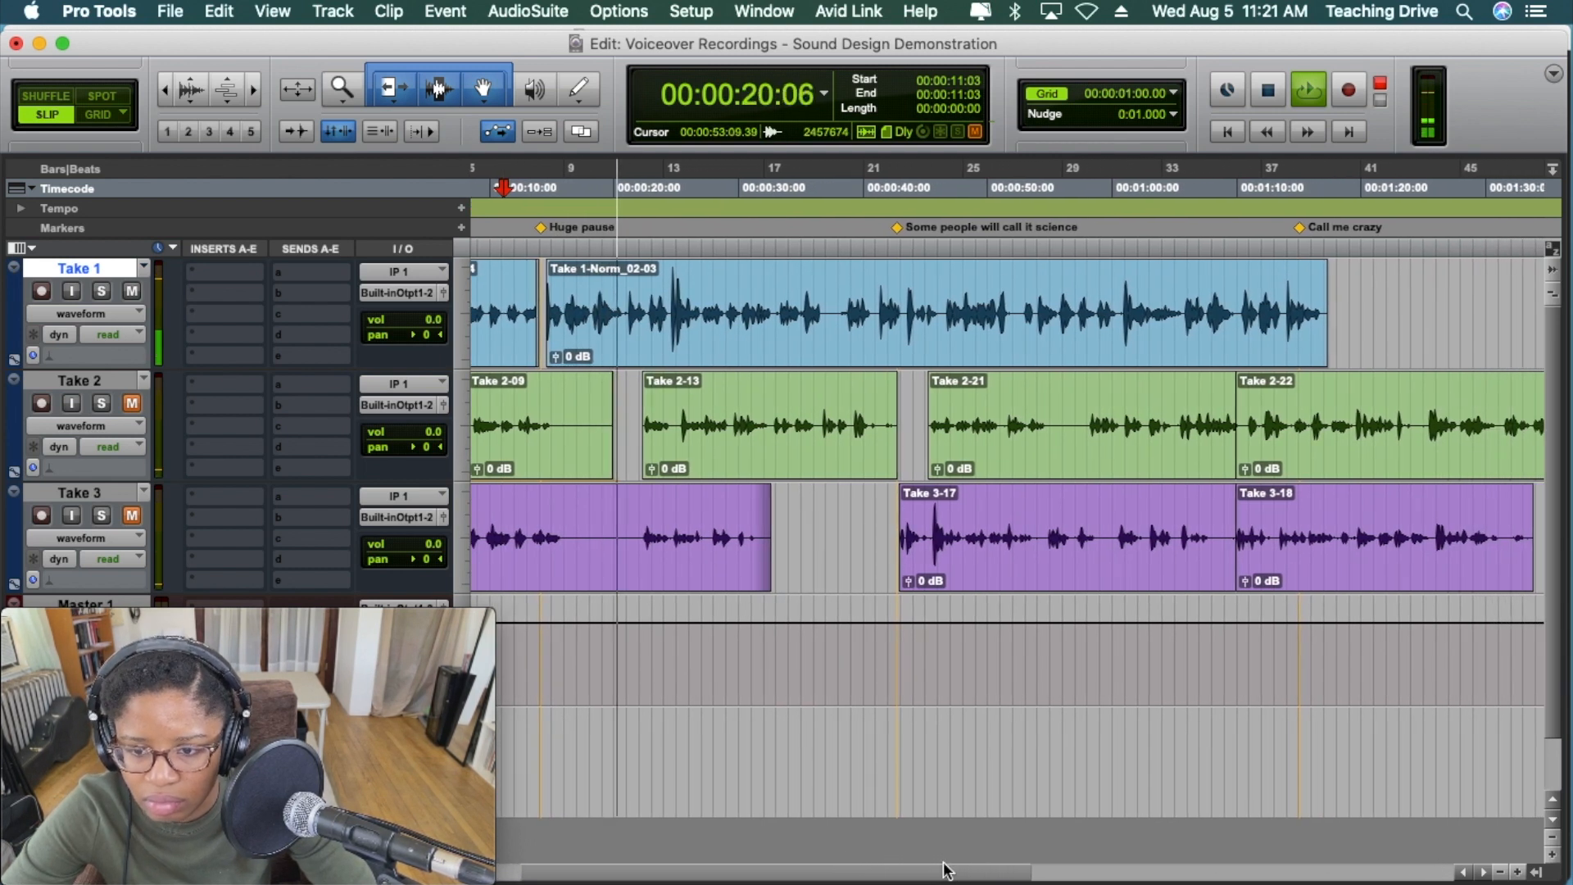
key("space")
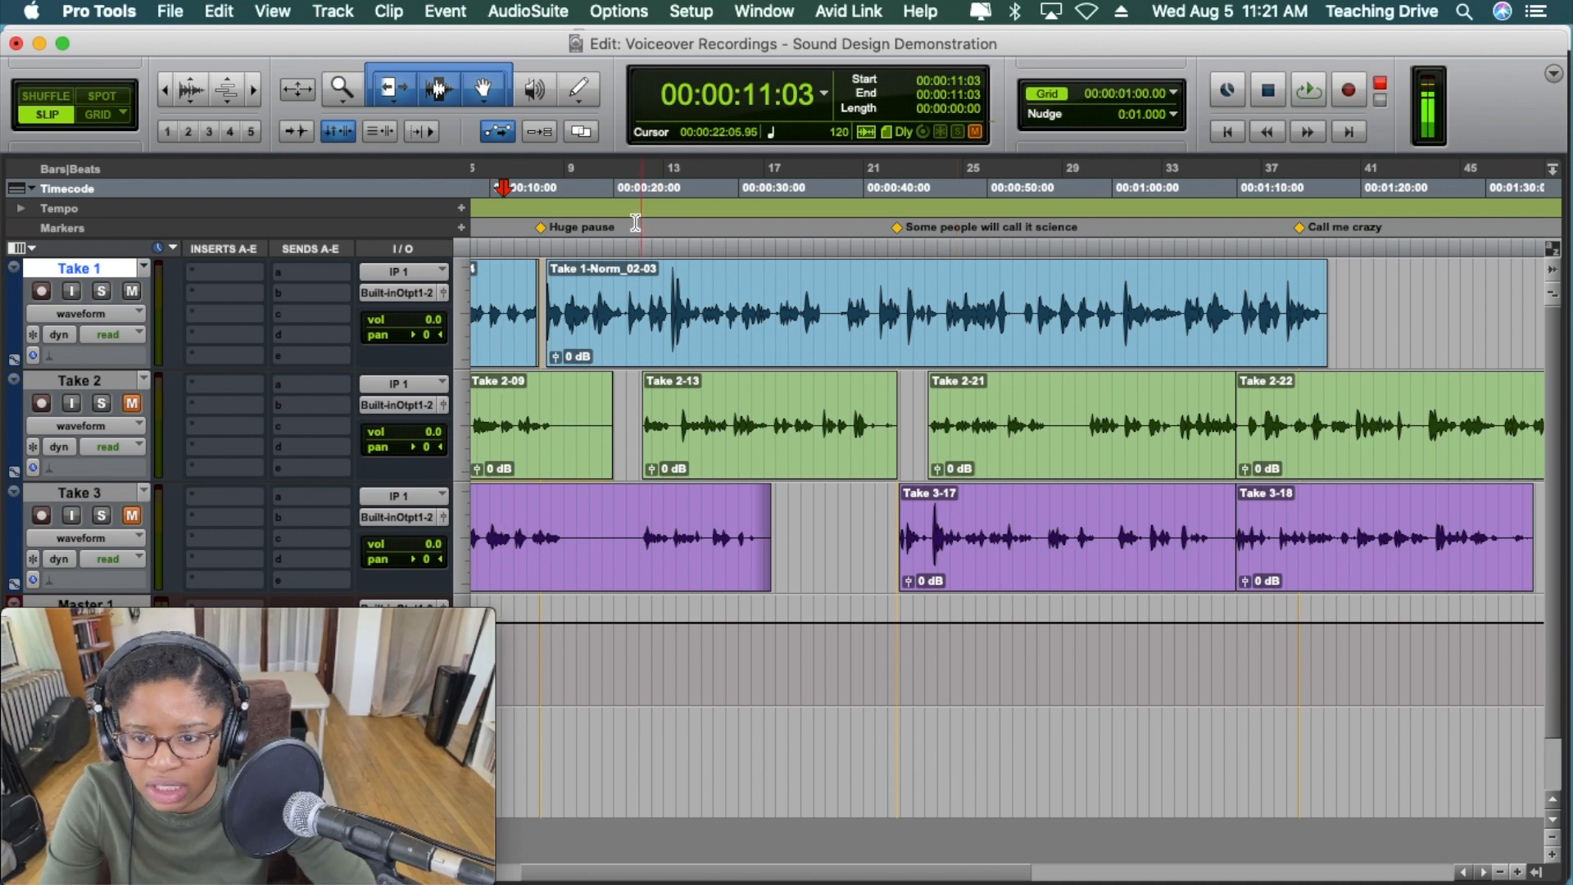
left_click_drag(636, 223, 505, 224)
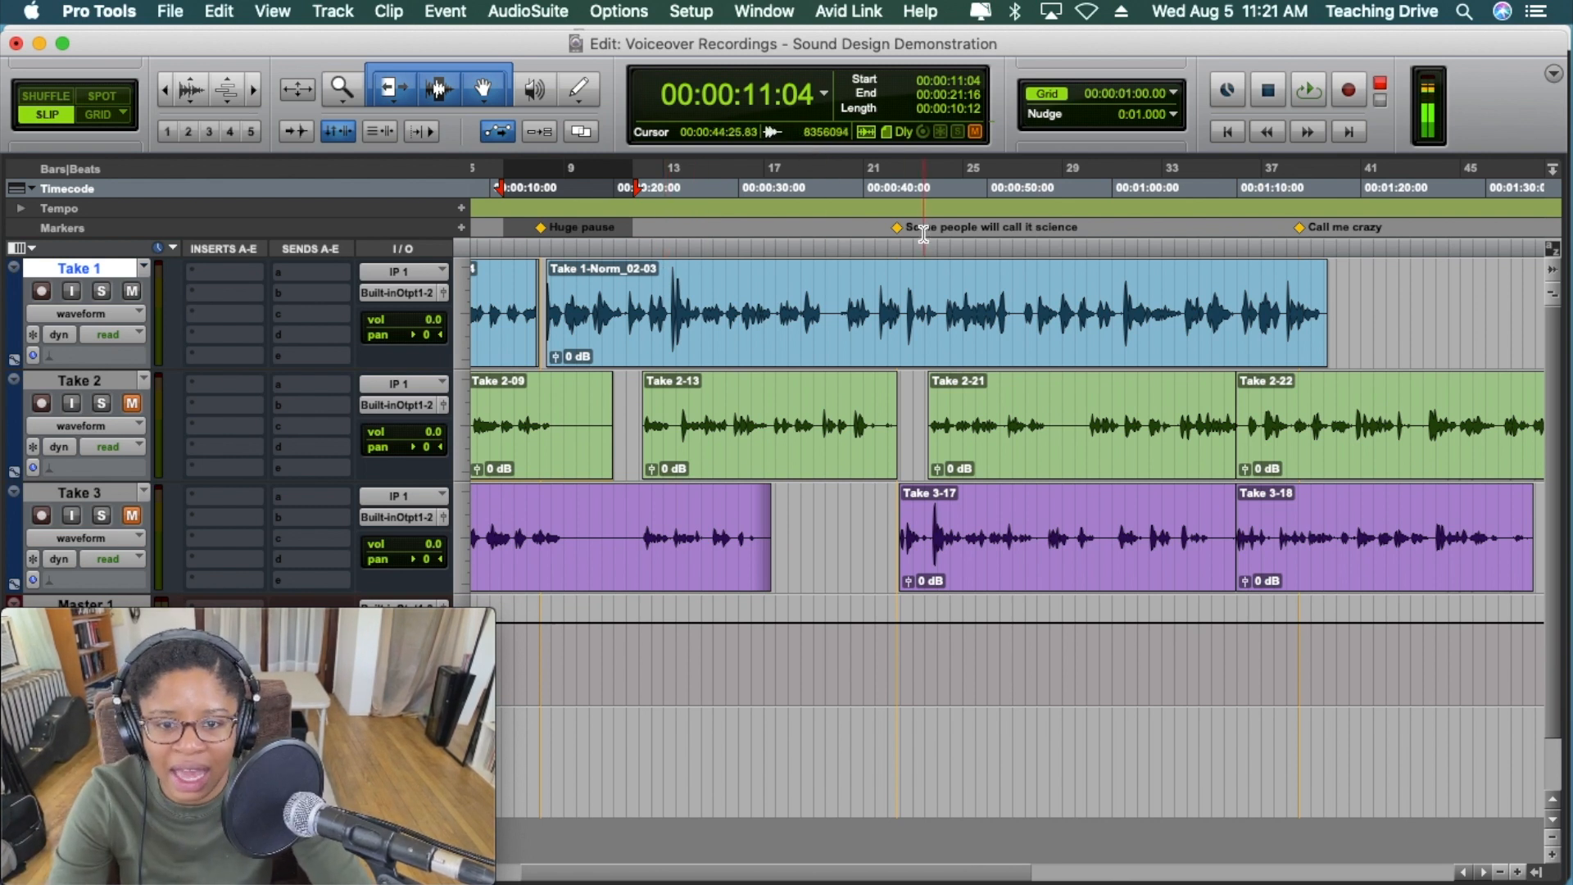
- Play Take 1 around the "Some people will call it science" marker from 00:00:42:26 and again from 00:00:41:08
left_click(903, 251)
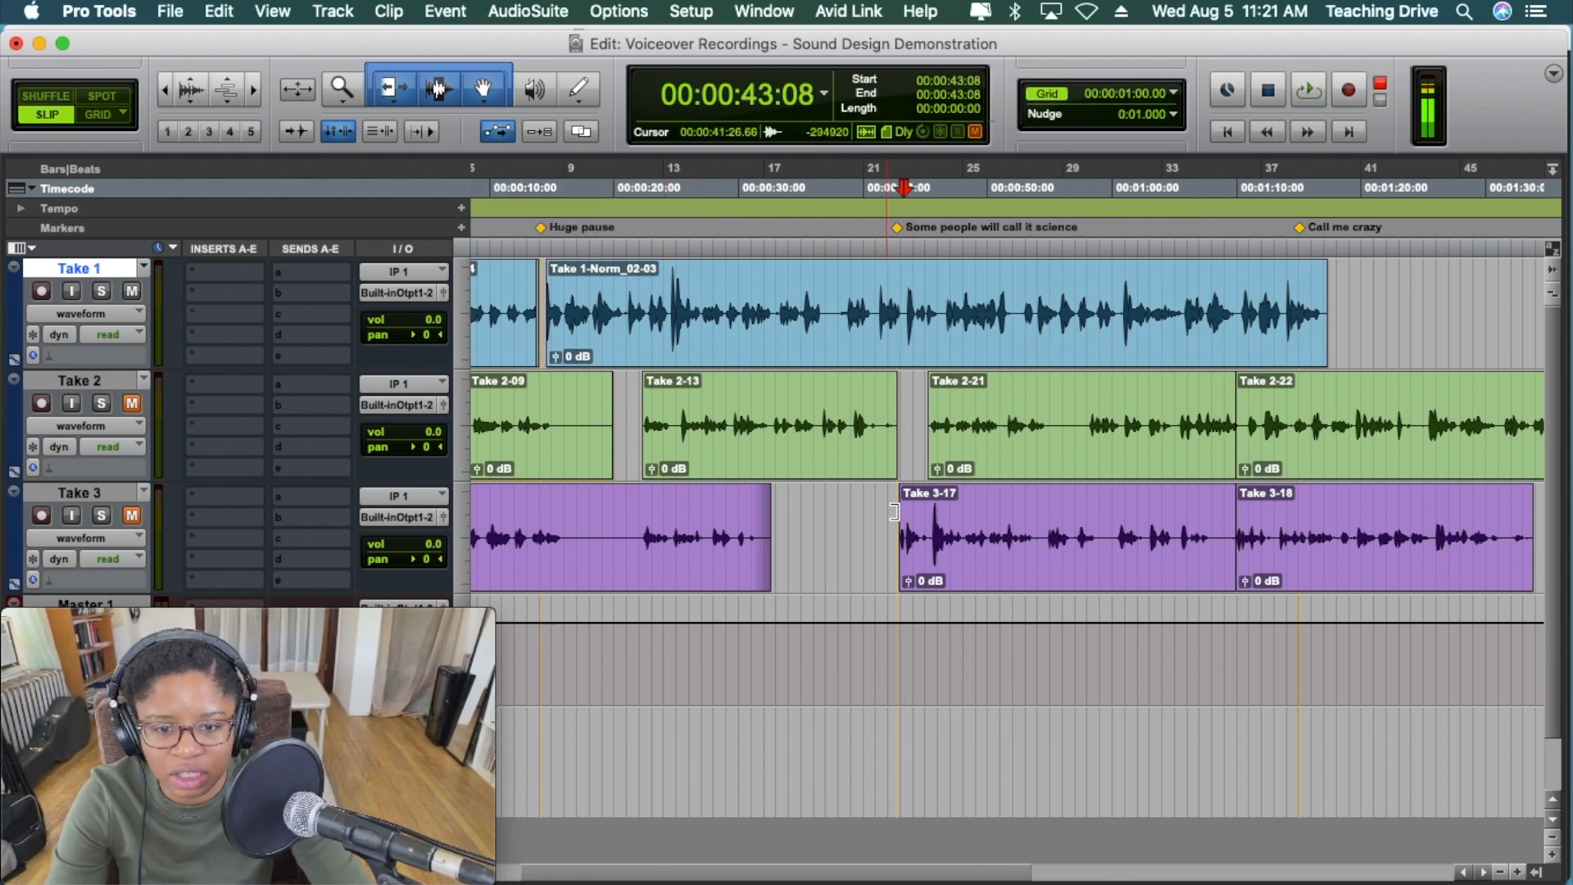
left_click(1517, 872)
left_click(1517, 872)
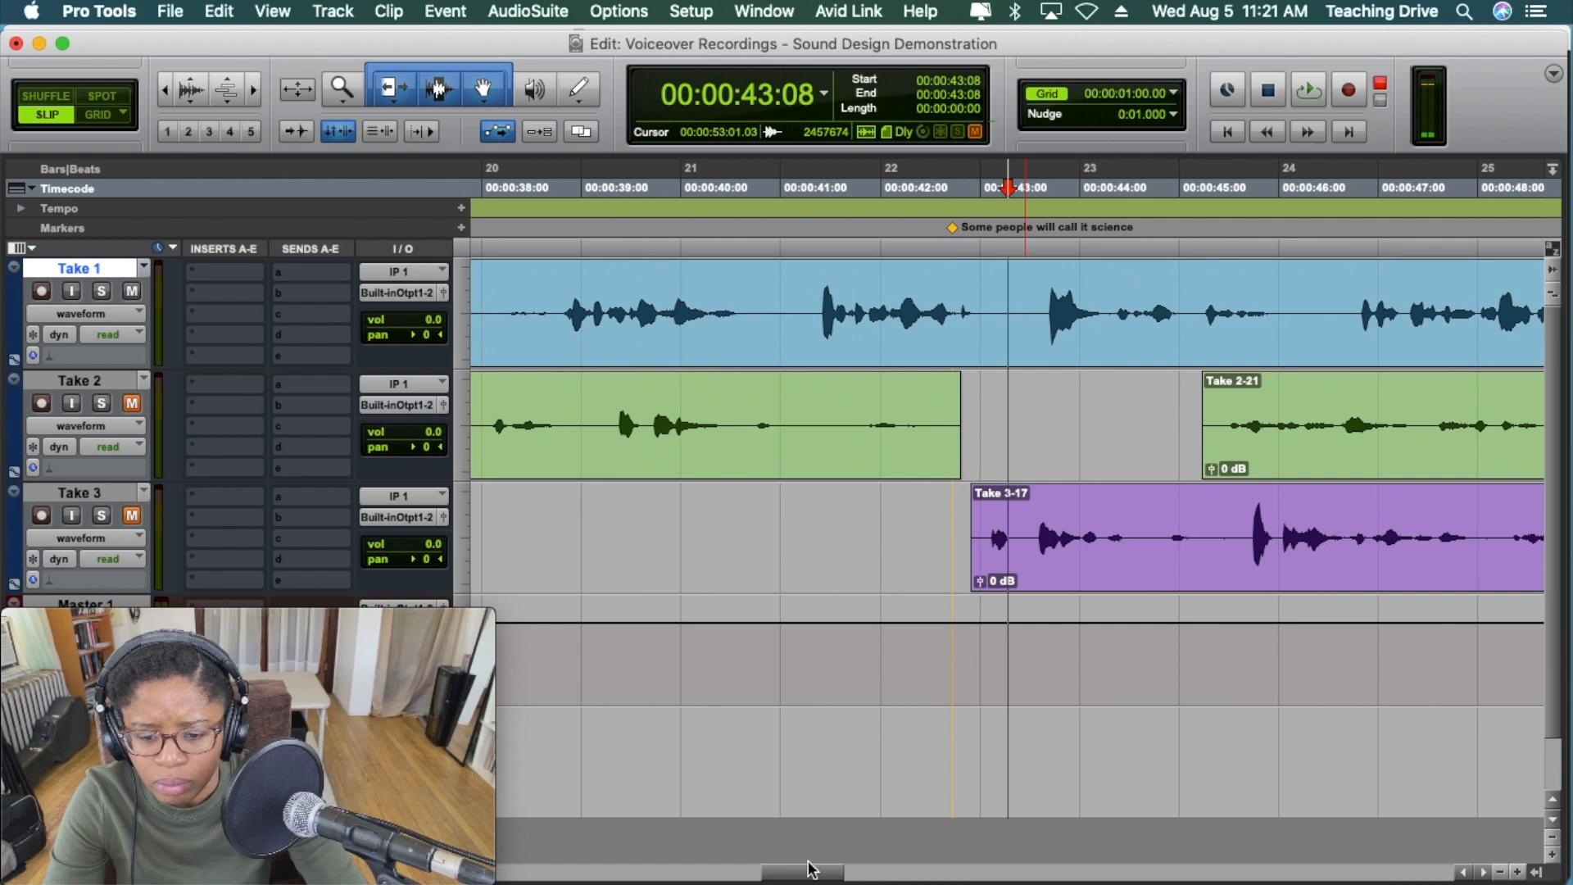
mouse_move(809, 869)
left_mouse_down()
mouse_move(836, 866)
mouse_move(818, 869)
left_mouse_up()
left_click(755, 249)
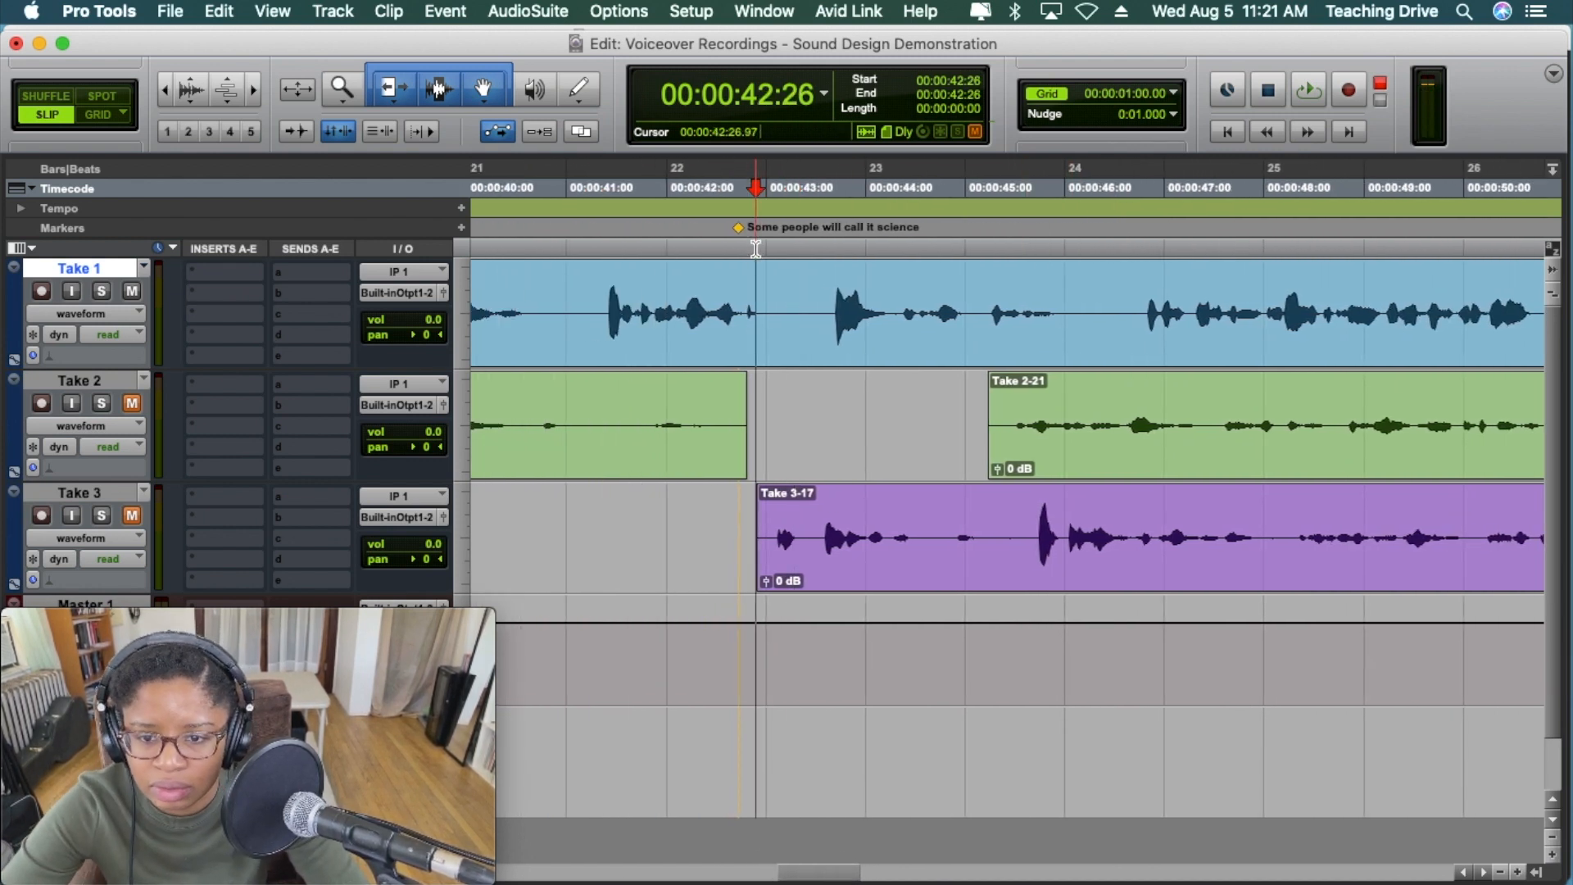
key("space")
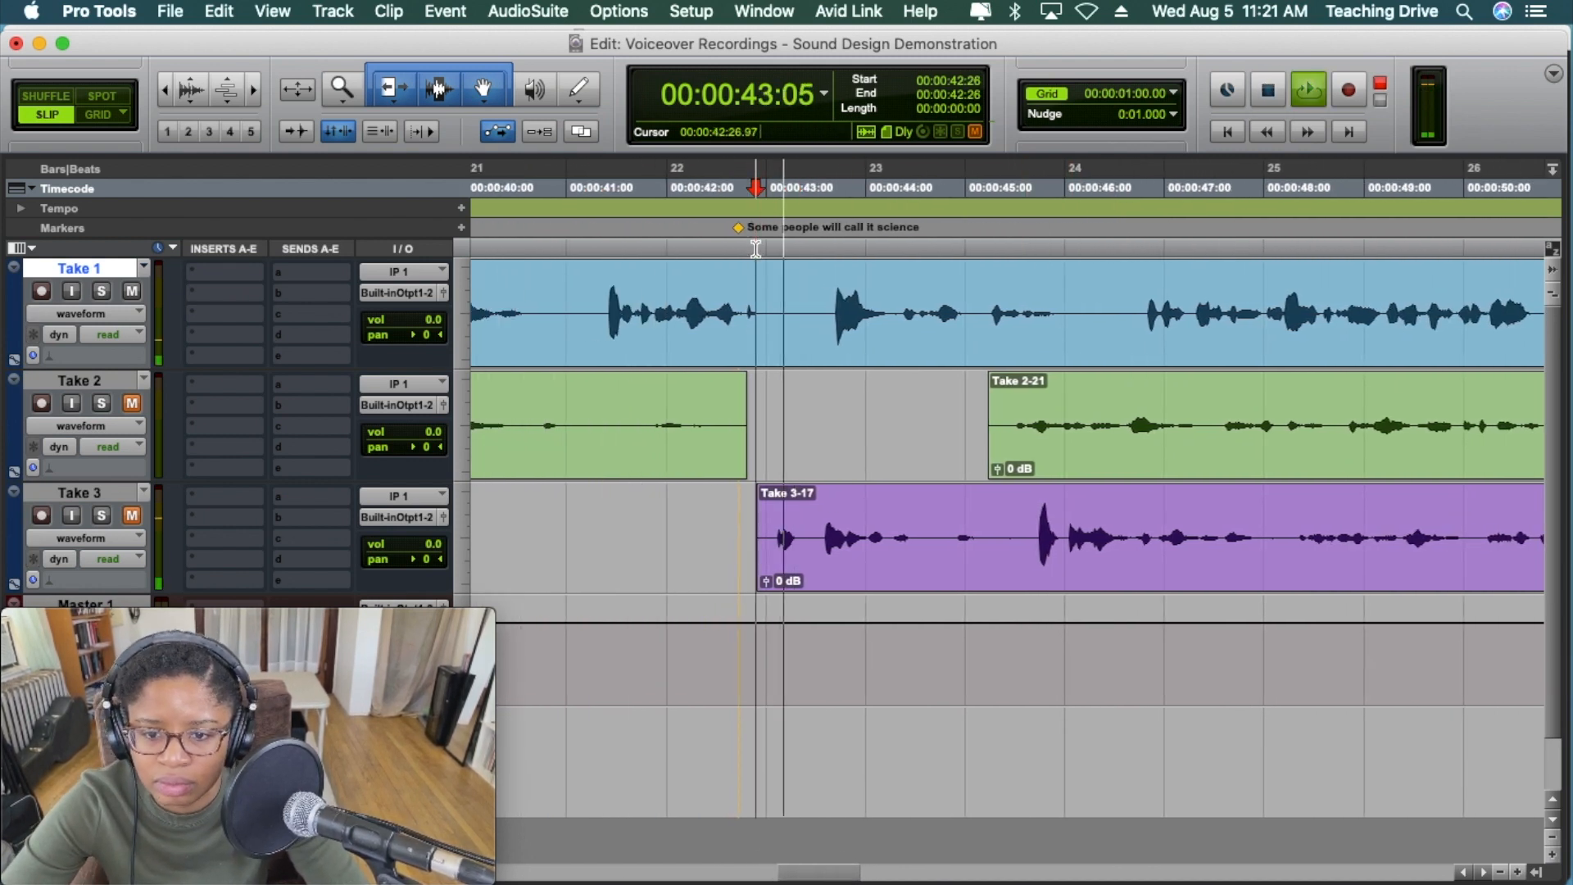
left_click(598, 248)
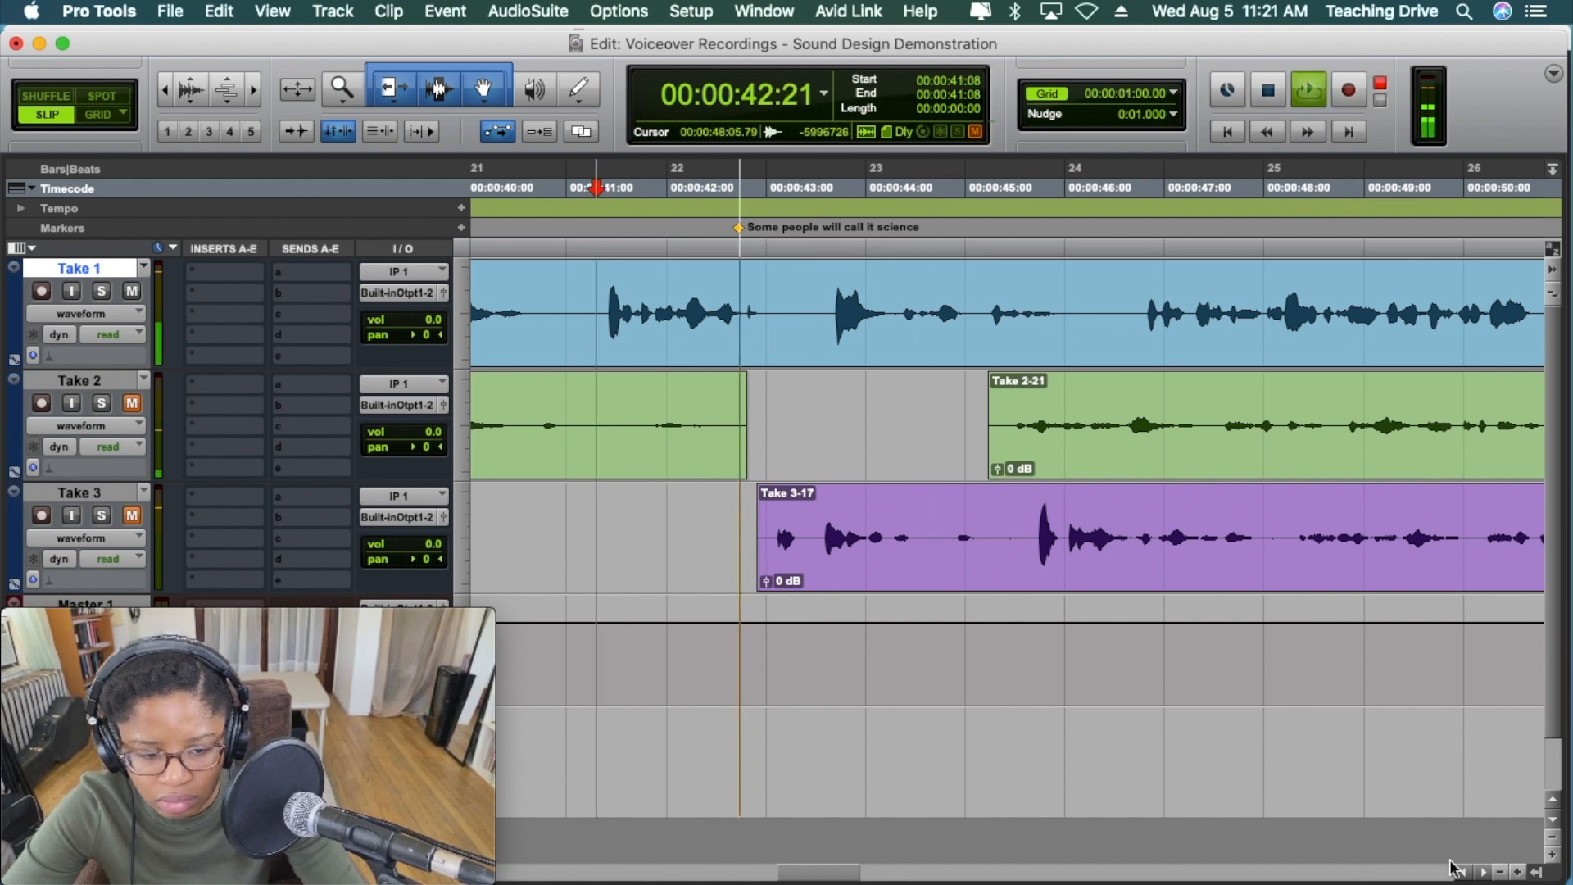
left_click(1500, 872)
left_click(1501, 872)
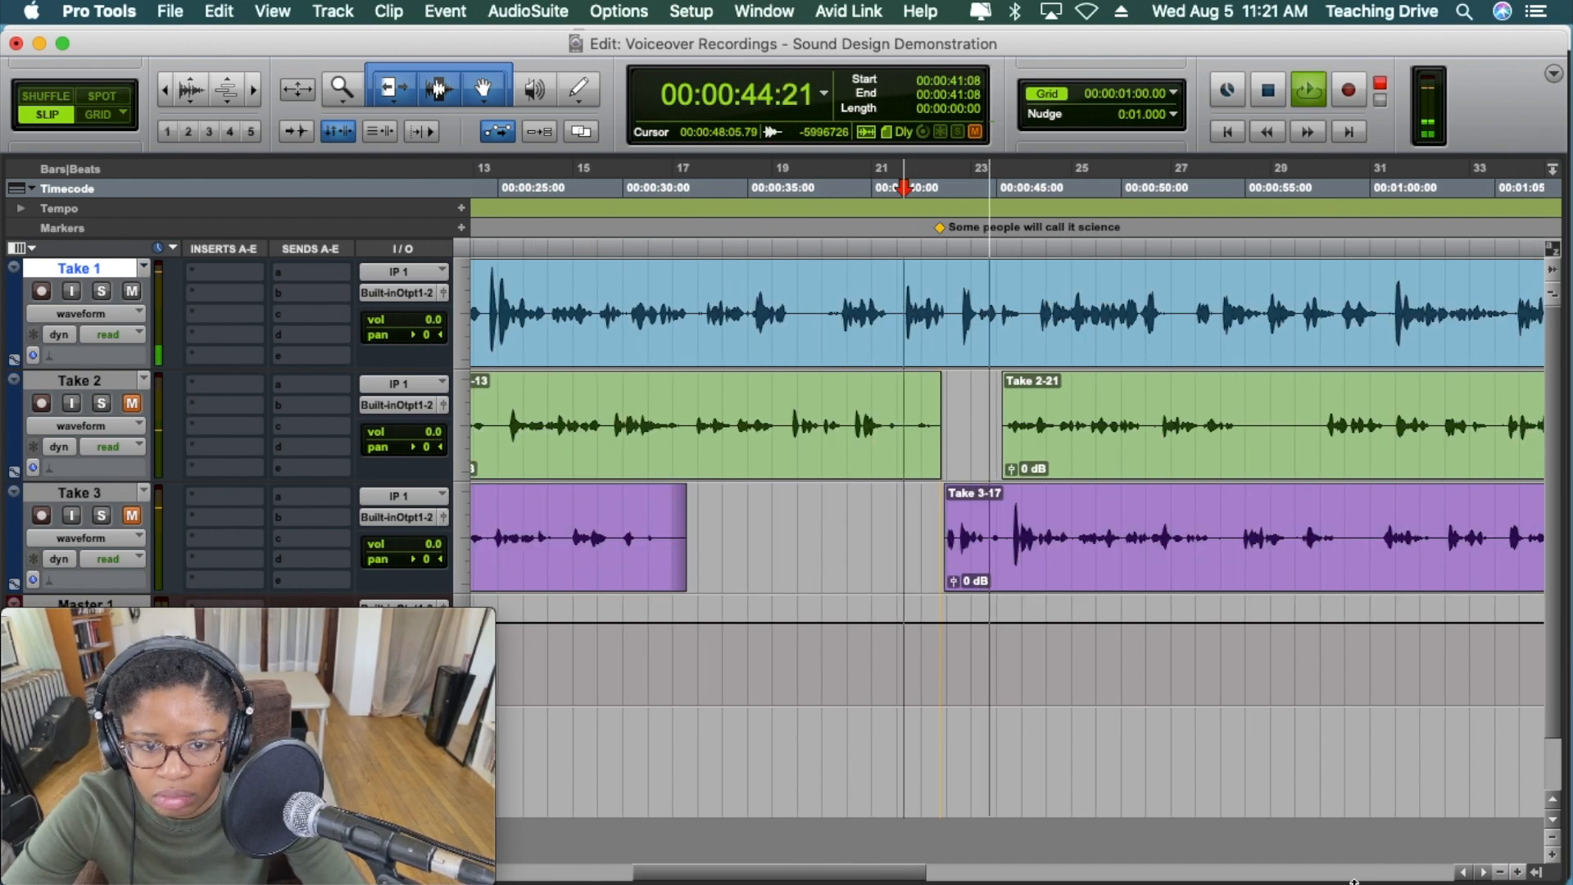
left_click_drag(885, 873, 929, 873)
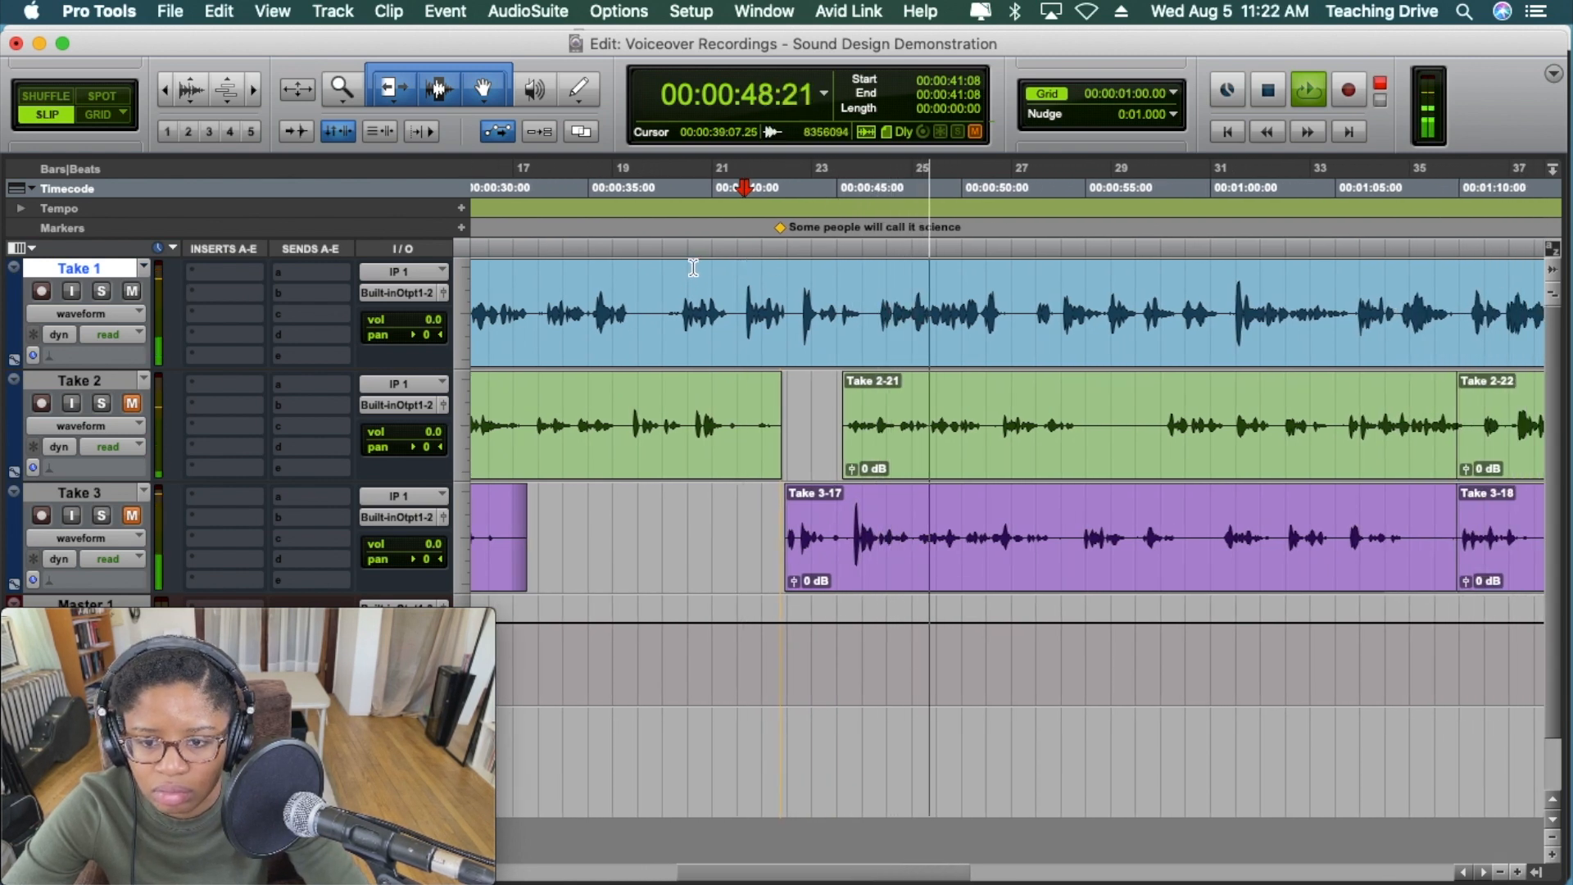
- Play Take 1 from 00:00:38:12 and move the "Some people will call it science" marker to just after that position
key("space")
left_click(672, 247)
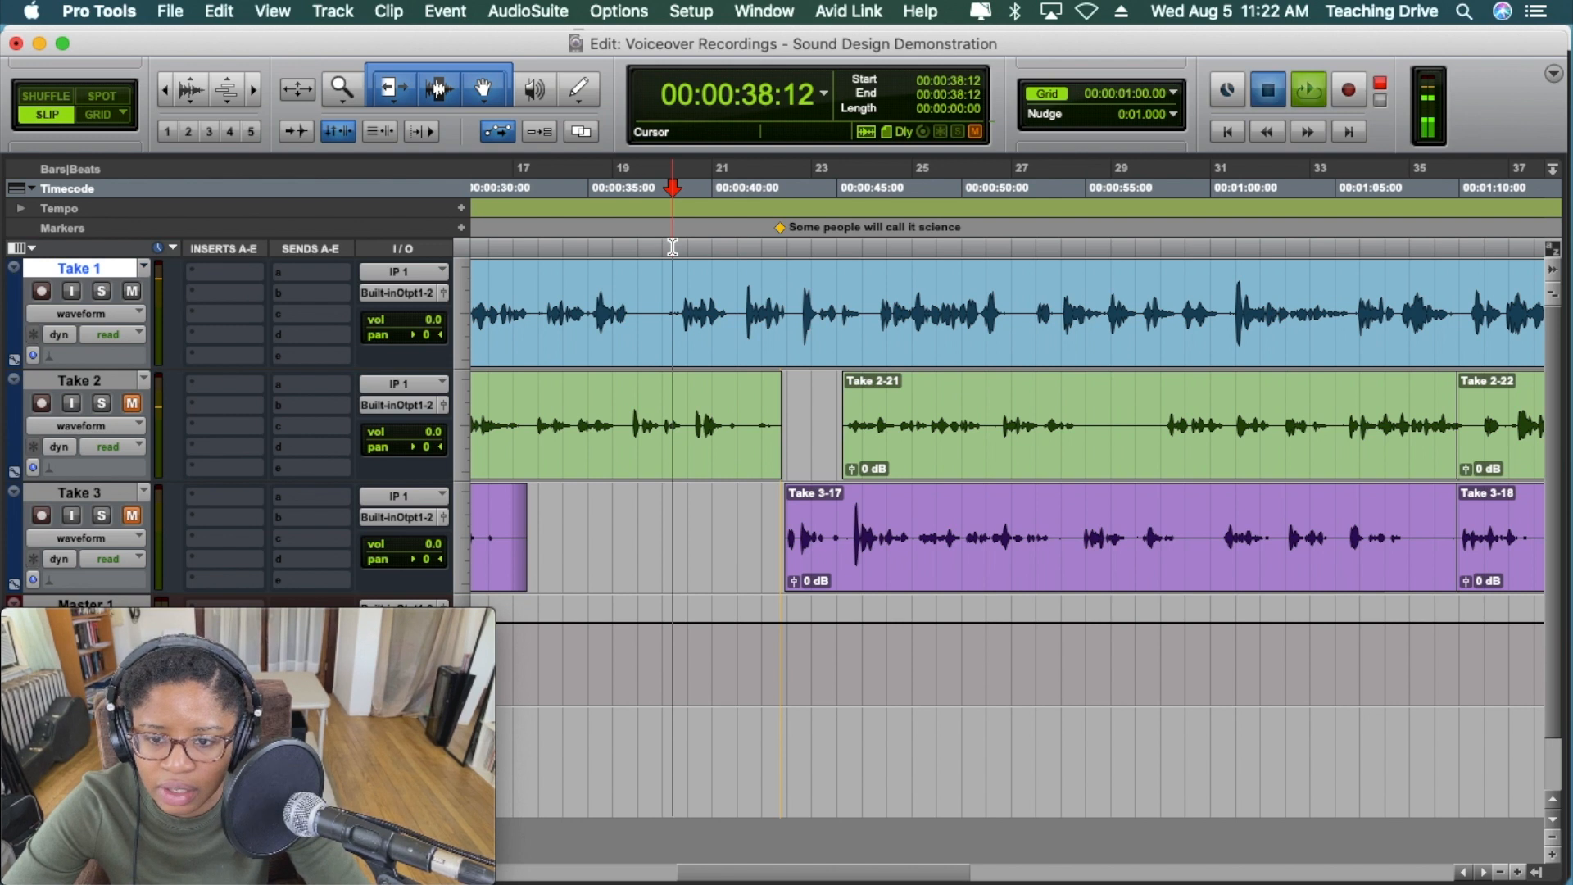
key("space")
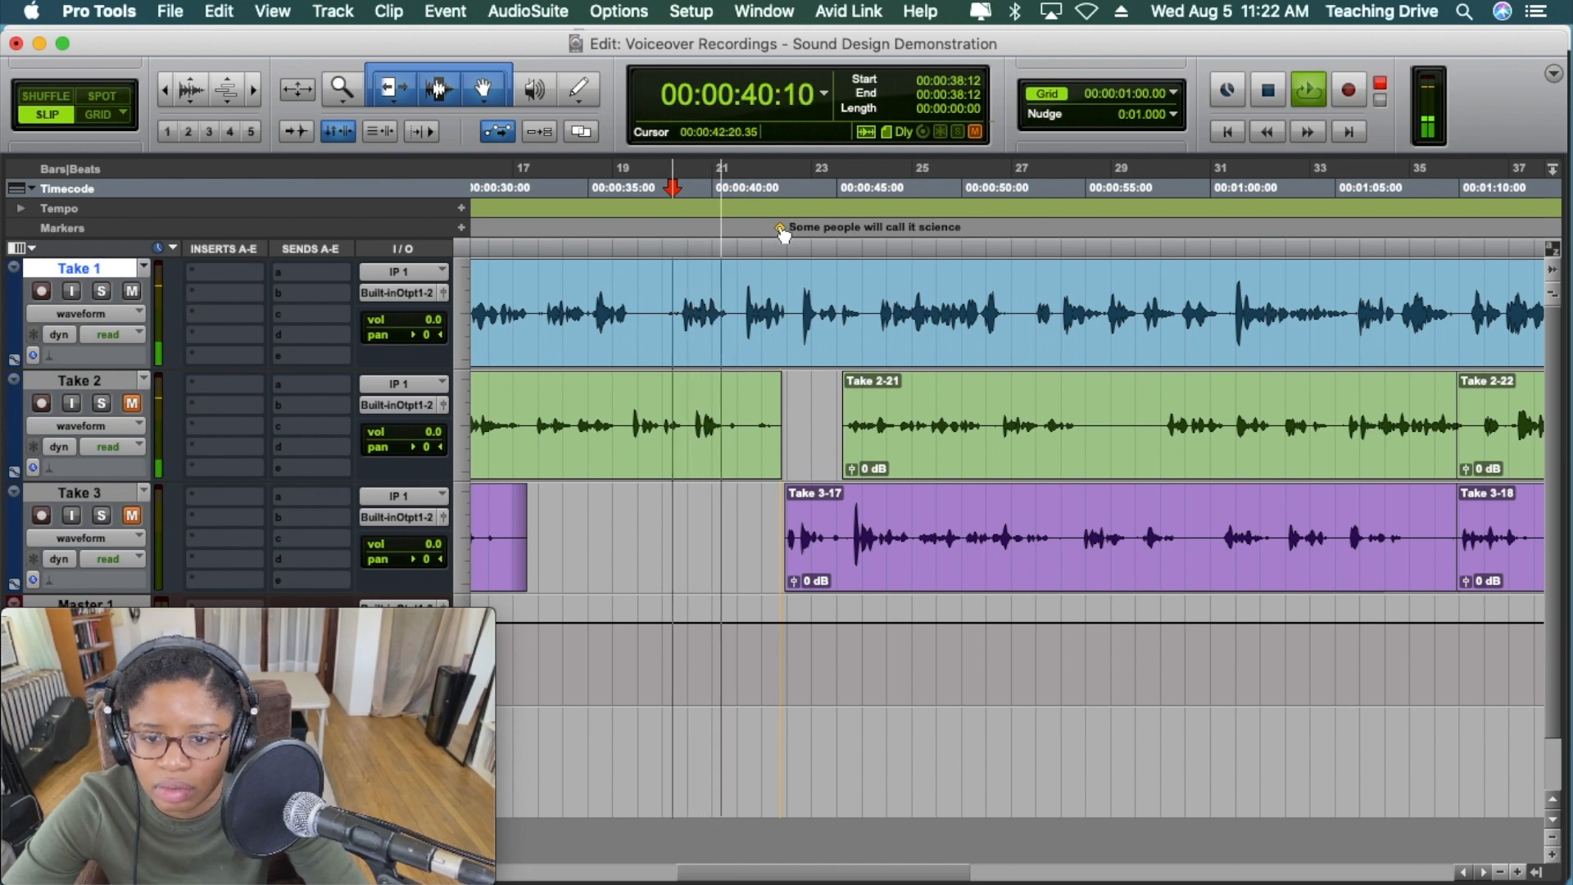
left_click_drag(783, 235, 676, 232)
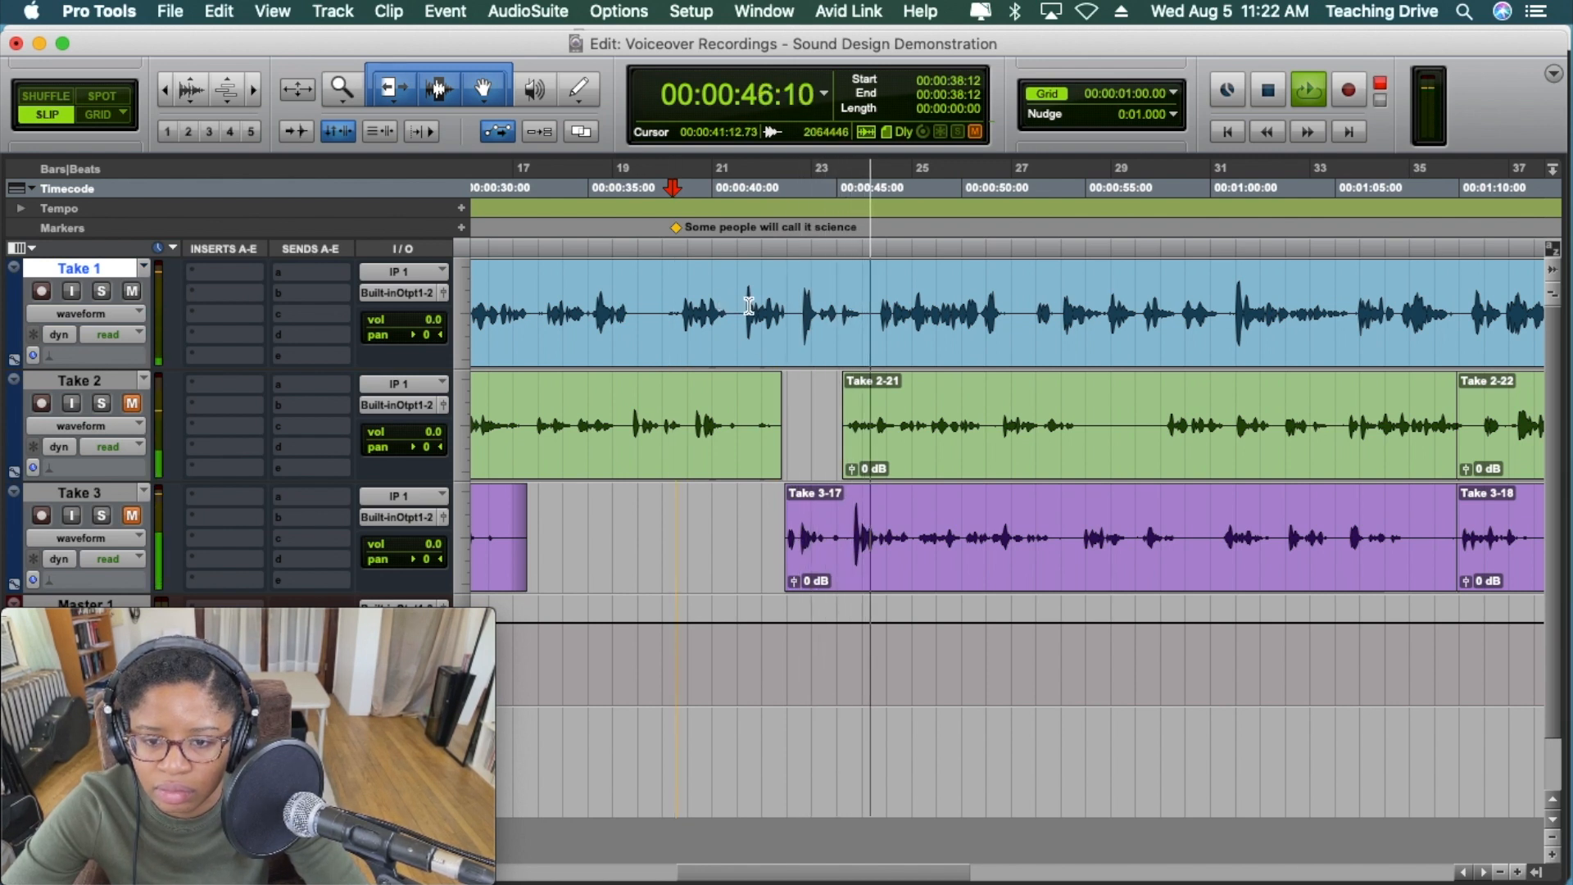
key("space")
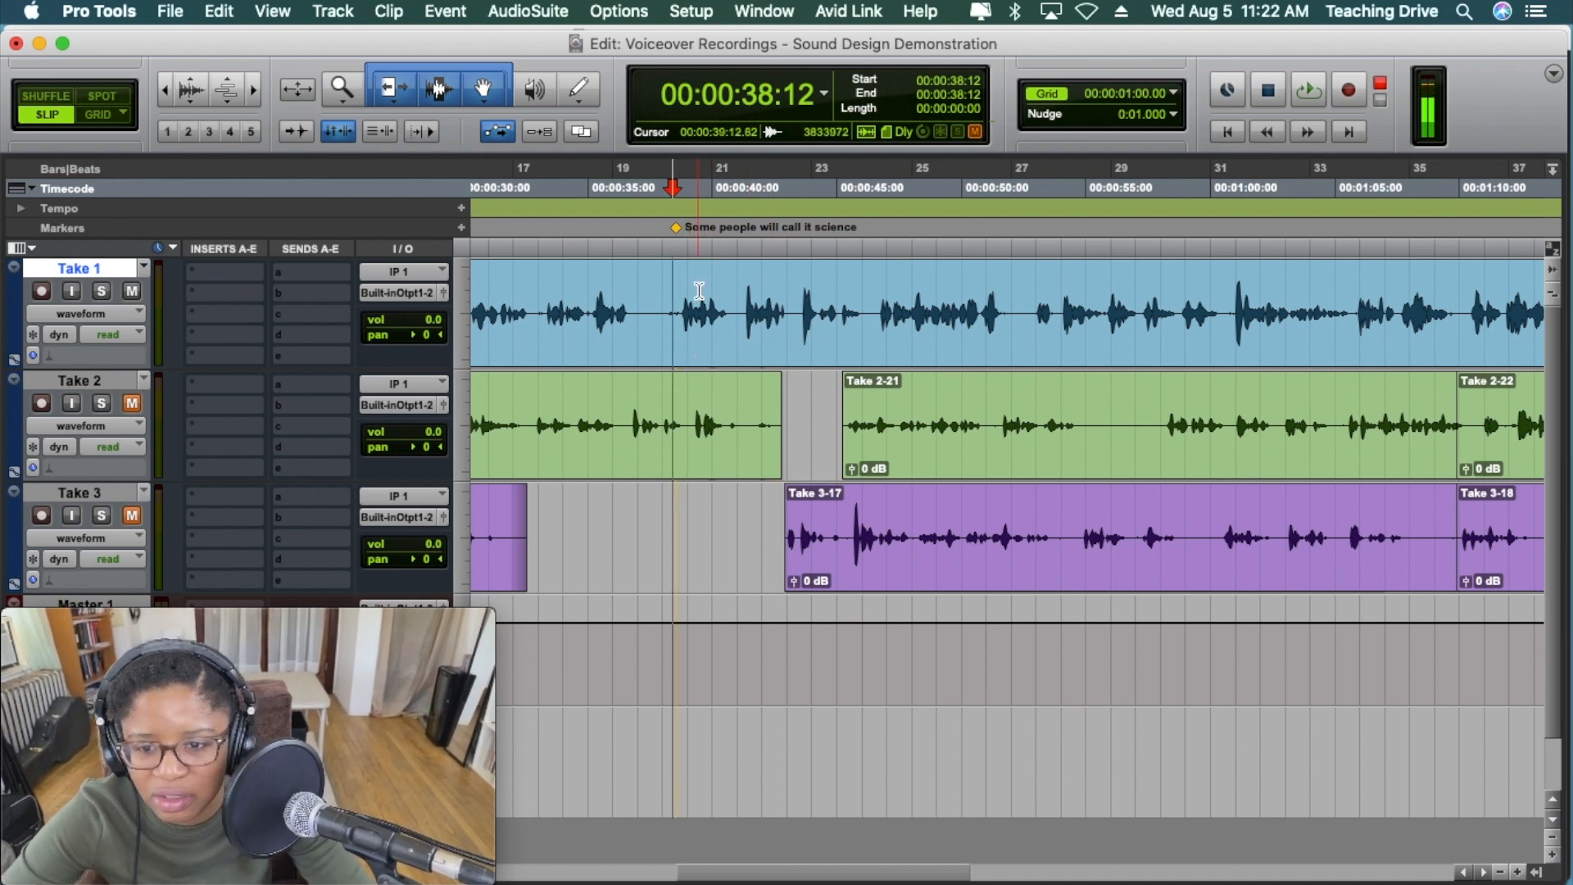
- Delete the silence from 00:00:40:22 to 00:00:41:08 in Take 1, after the "Some people will call it science" marker
left_click(739, 314)
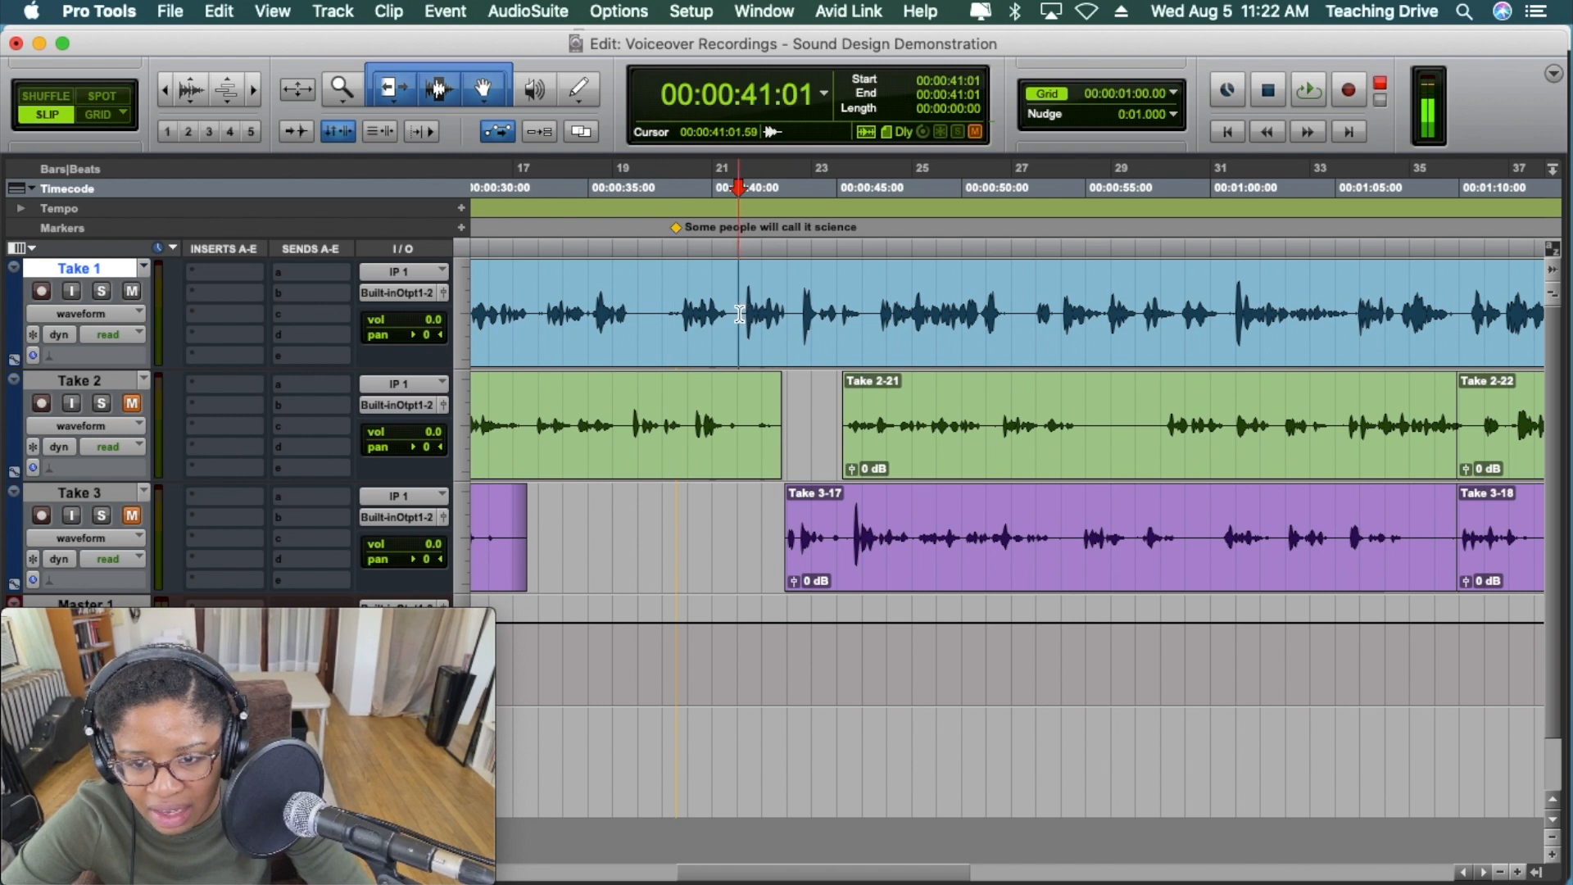
left_click(1519, 872)
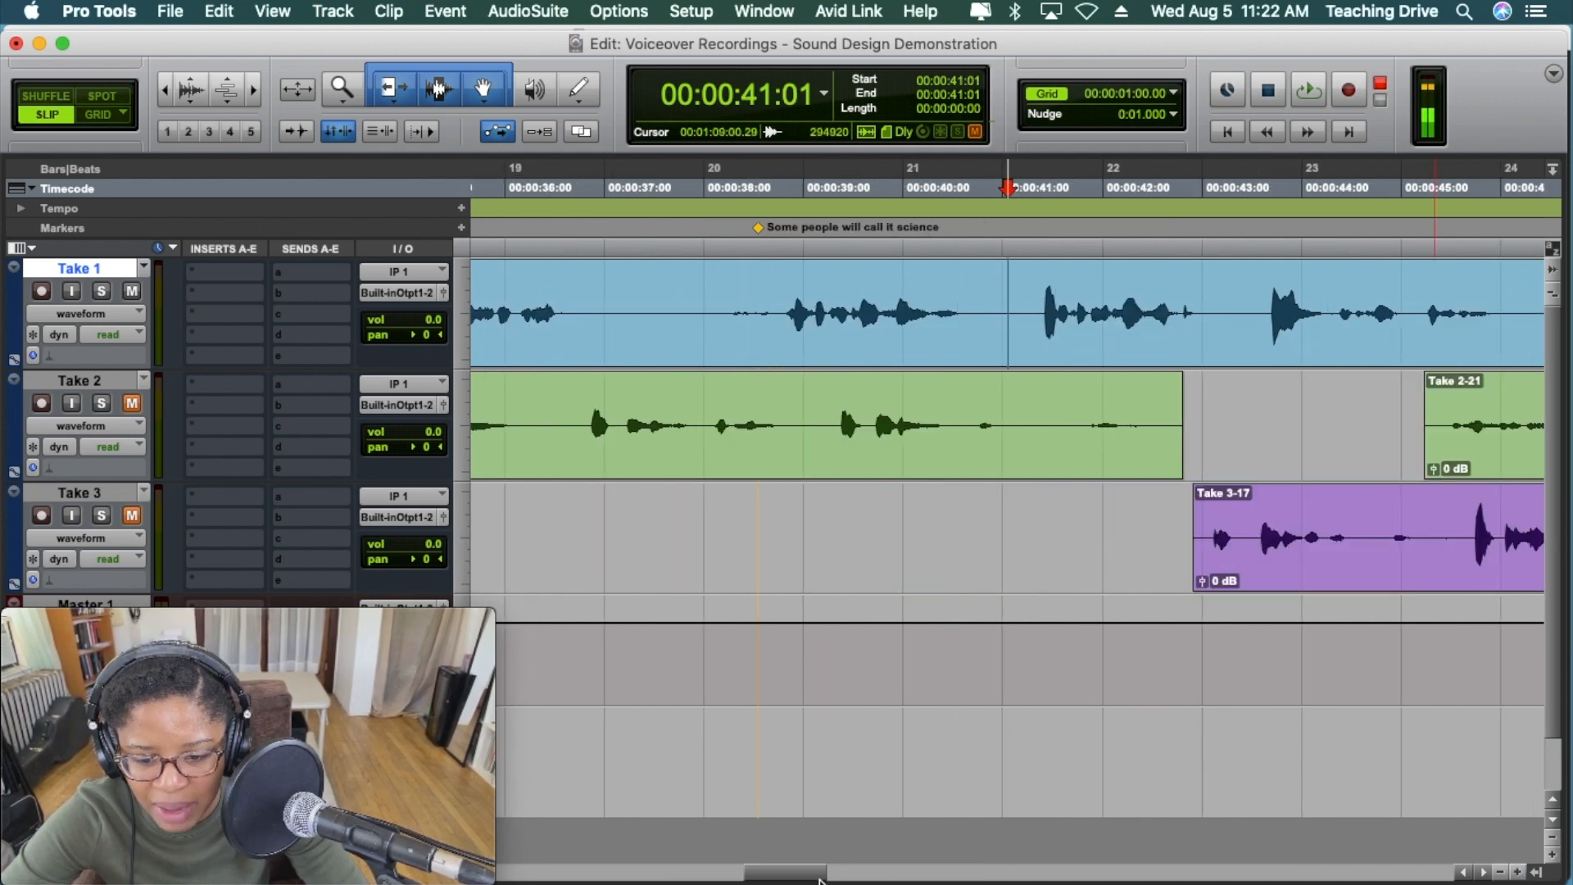
left_click_drag(801, 874, 814, 873)
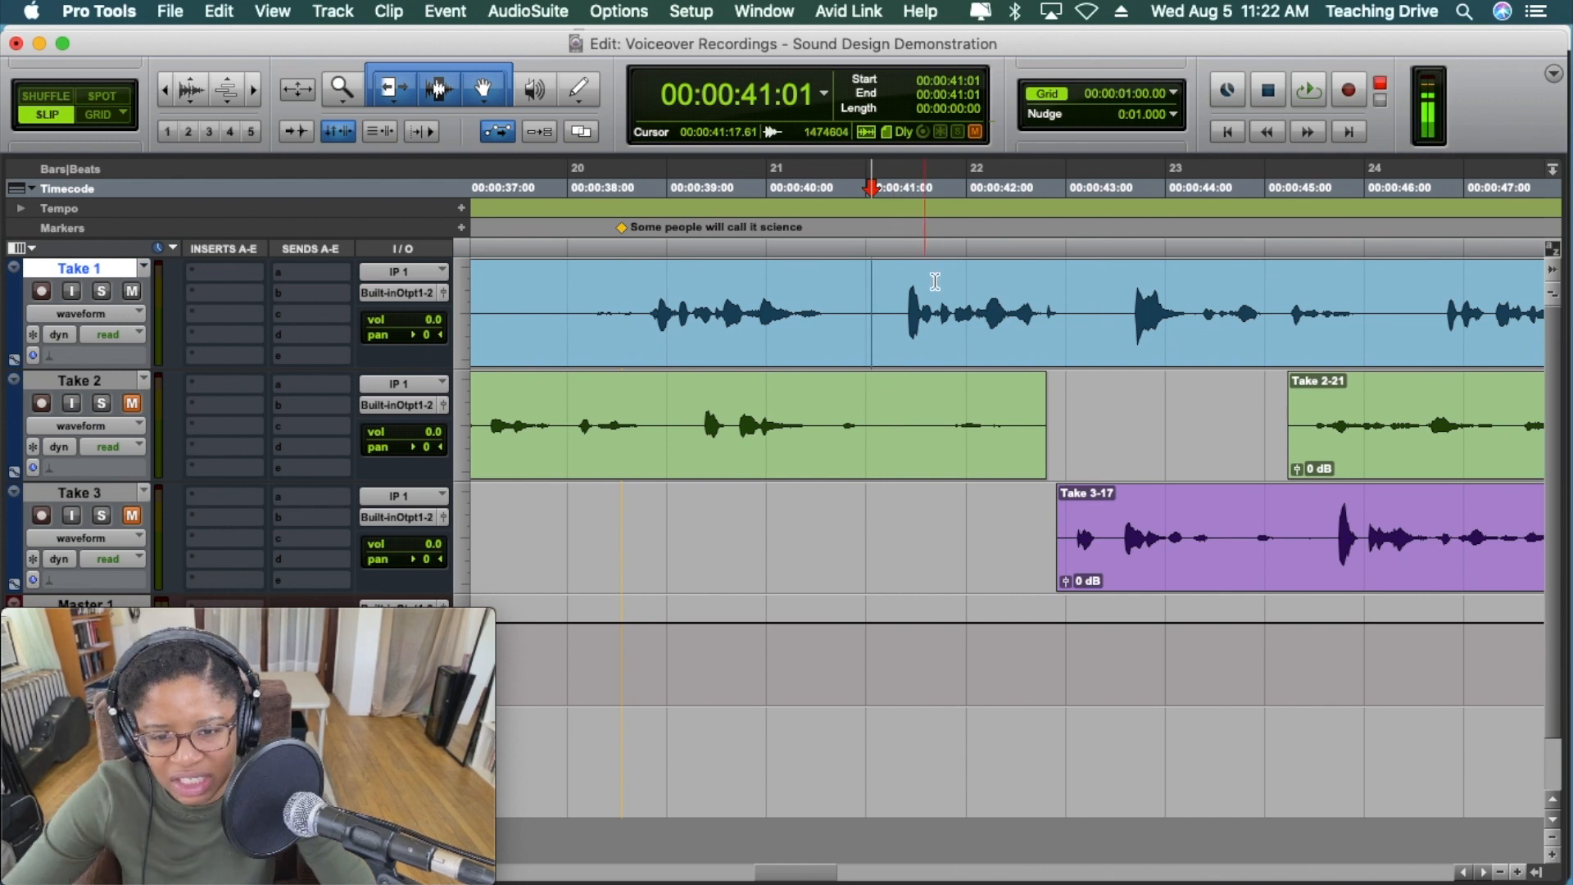
left_click_drag(896, 301, 842, 310)
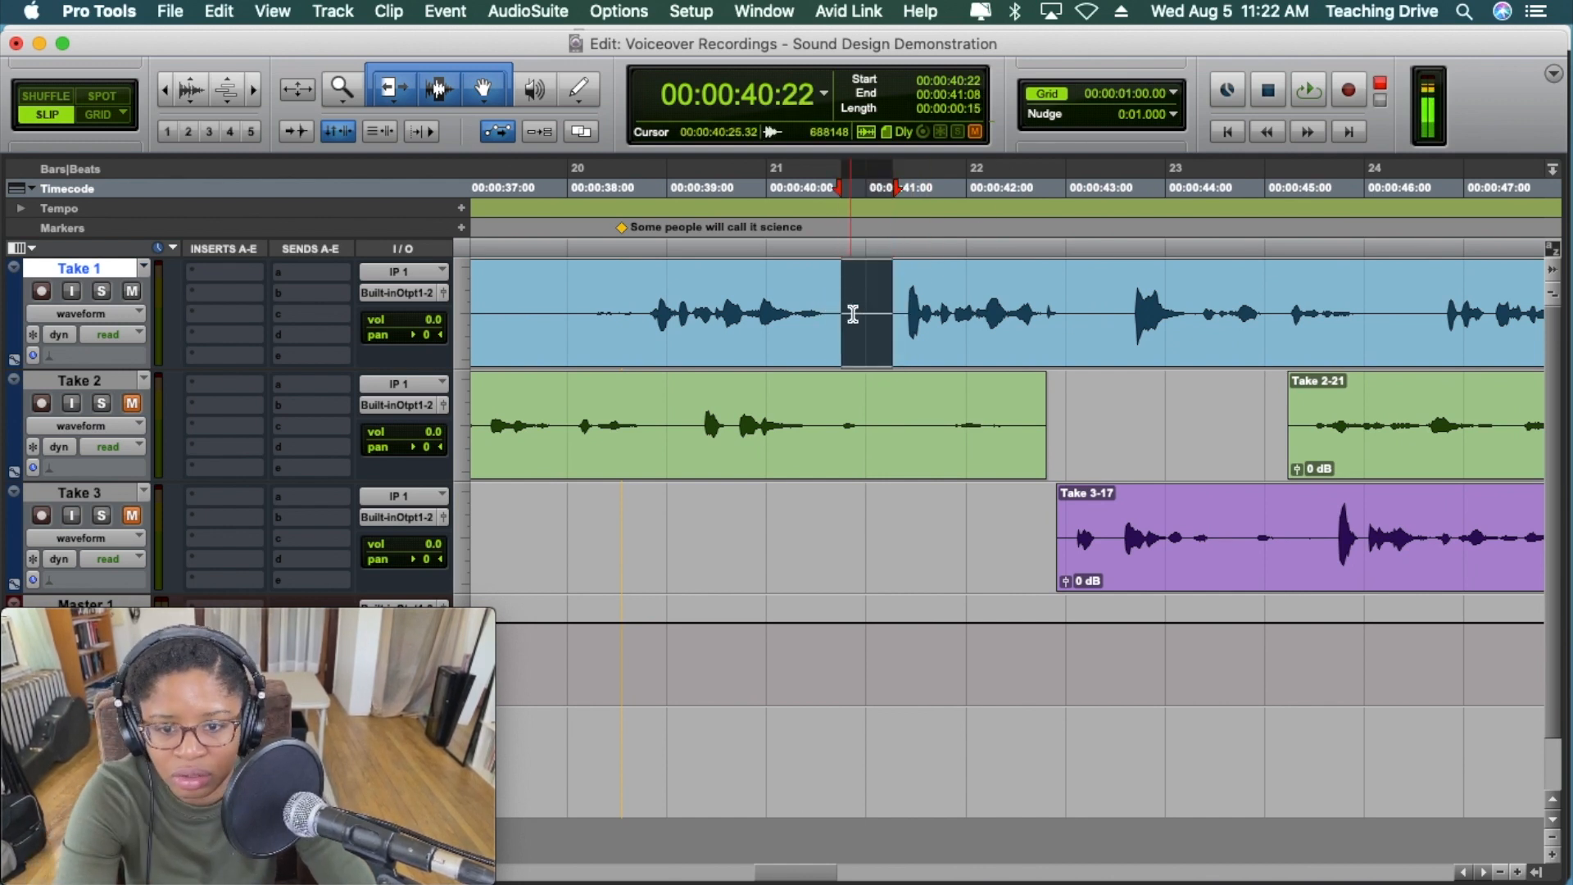
key("Delete")
- Cut the silence after the next Take 1 phrase and close the gaps, placing that phrase at 00:00:40:19 and the following clip at 00:00:42:12
left_click_drag(1123, 311, 945, 338)
key("Delete")
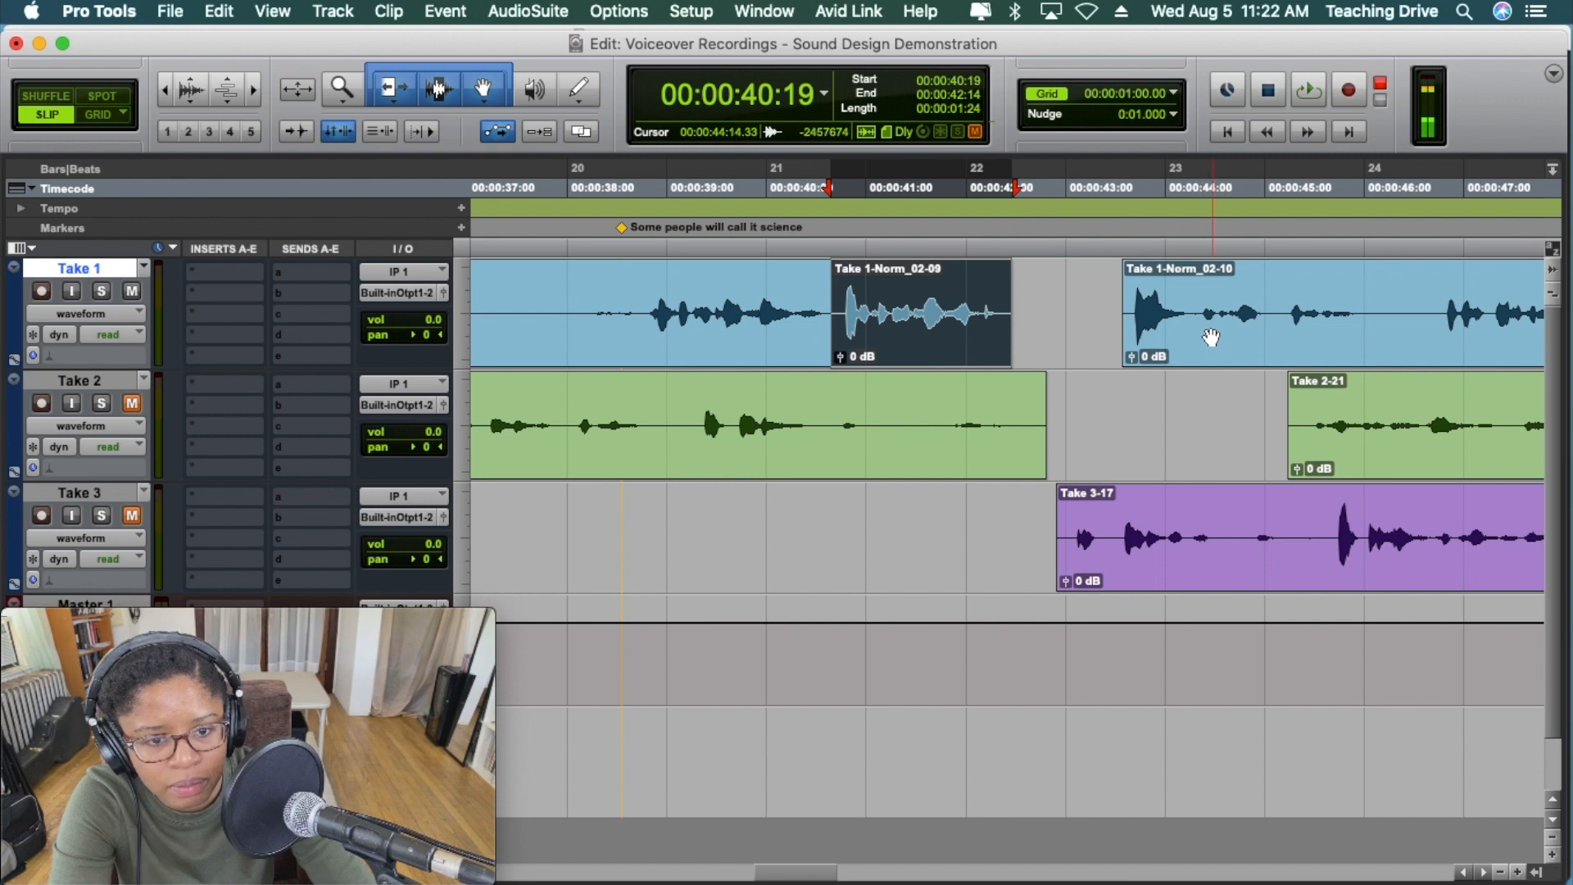
left_click_drag(1211, 337, 1093, 332)
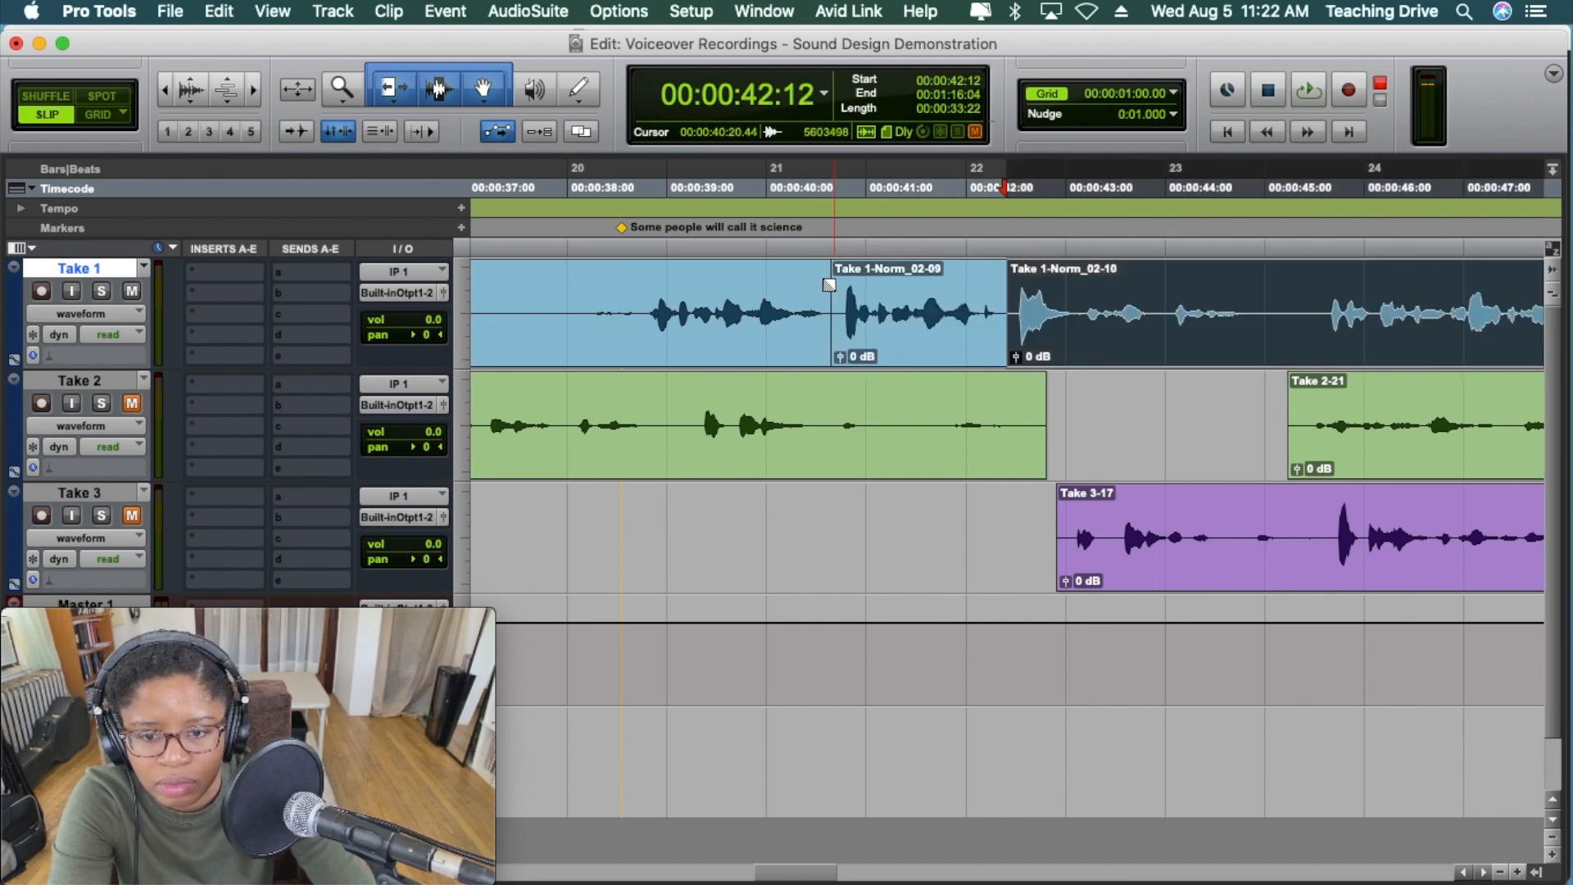
- Play Take 1 from 00:00:38:02 through the shortened pauses
left_click(575, 264)
key("space")
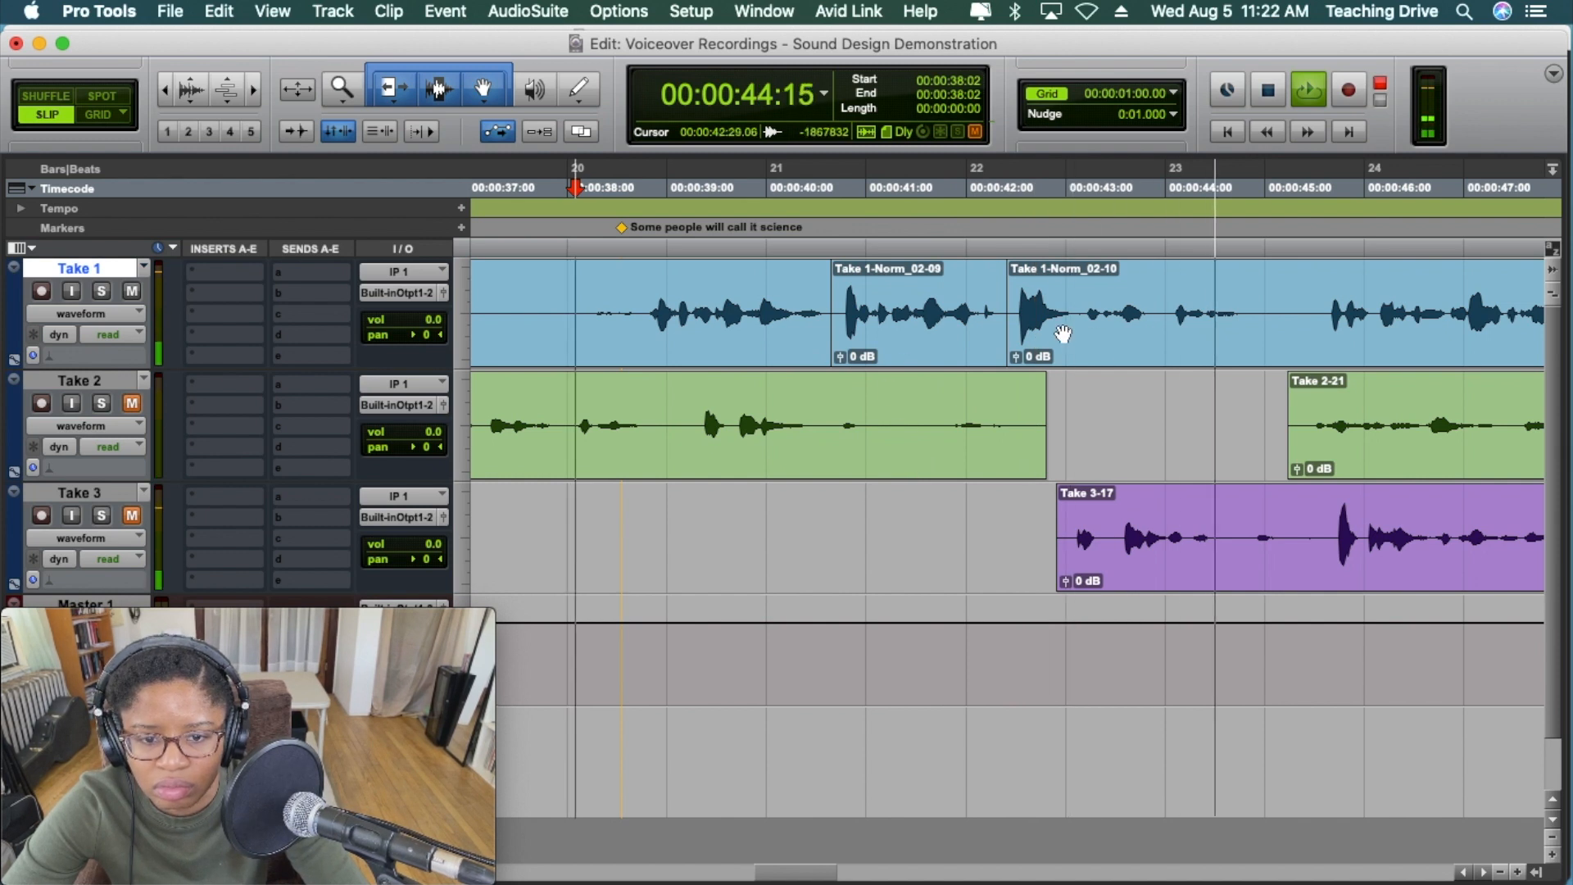
key("space")
- Place the Take 1-Norm_02-10 clip at 00:00:42:19 directly against the preceding phrase, and set that phrase's clip gain to -1.8 dB
left_click(1057, 337)
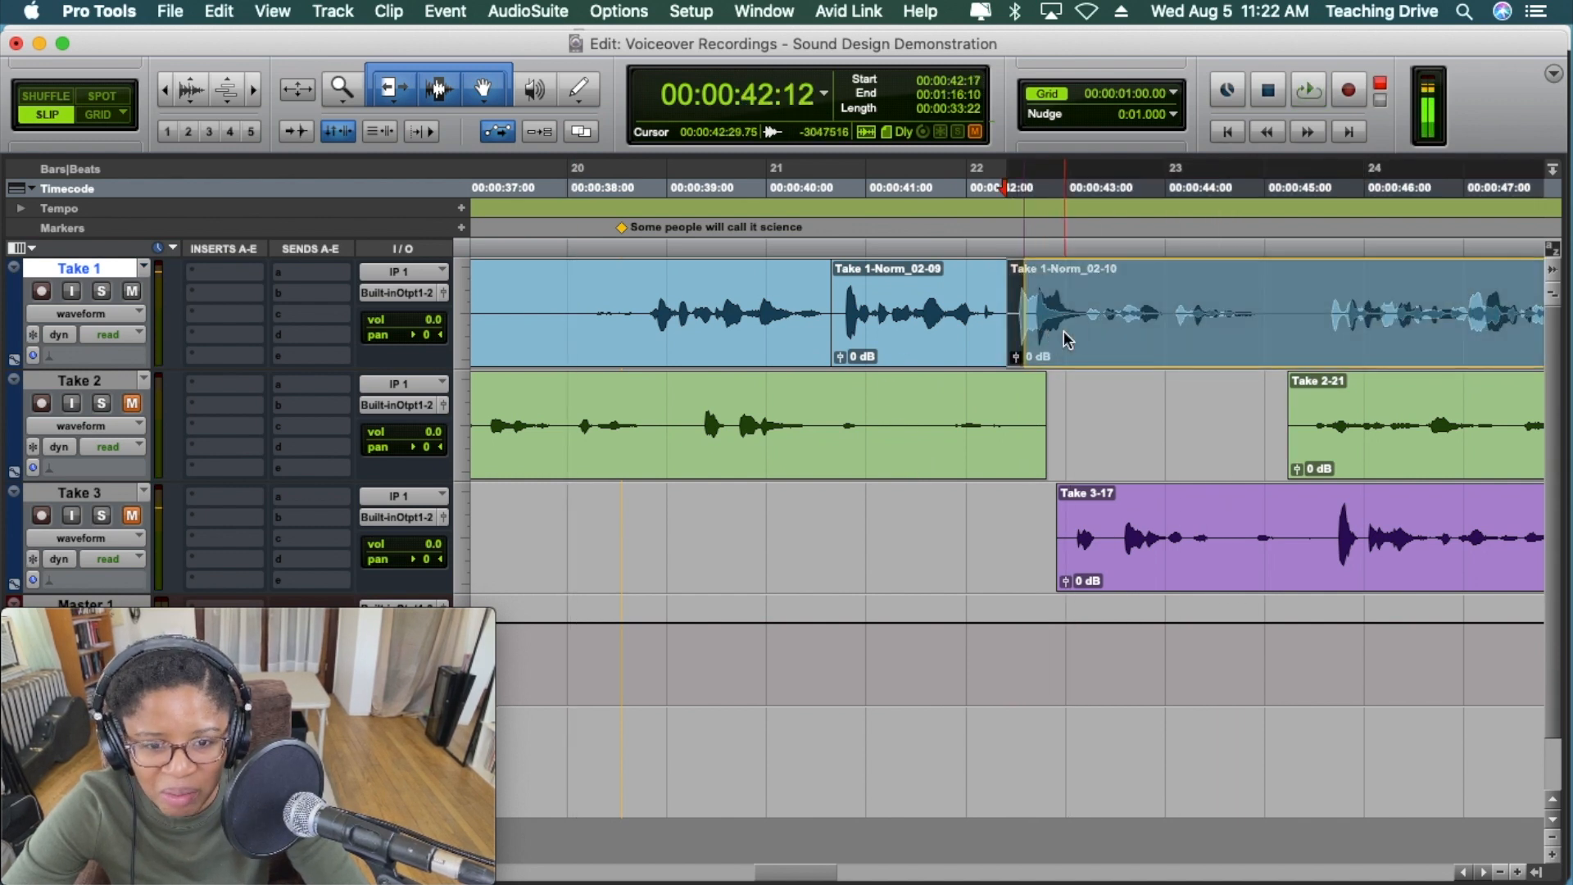
left_click_drag(1065, 340, 1029, 334)
left_click(1013, 332)
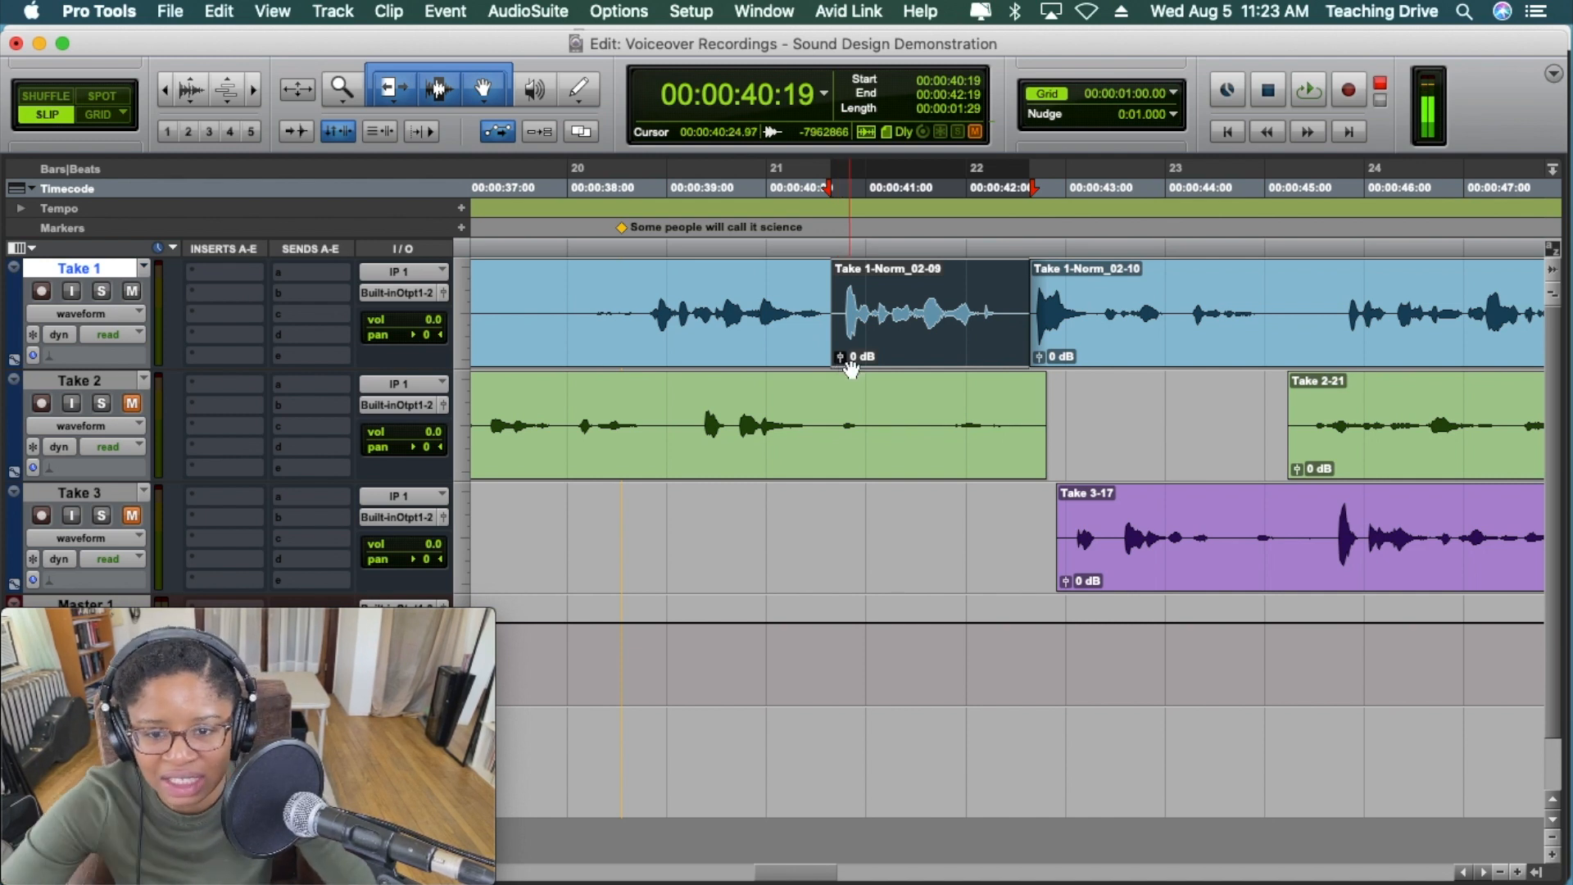
left_click_drag(841, 357, 843, 362)
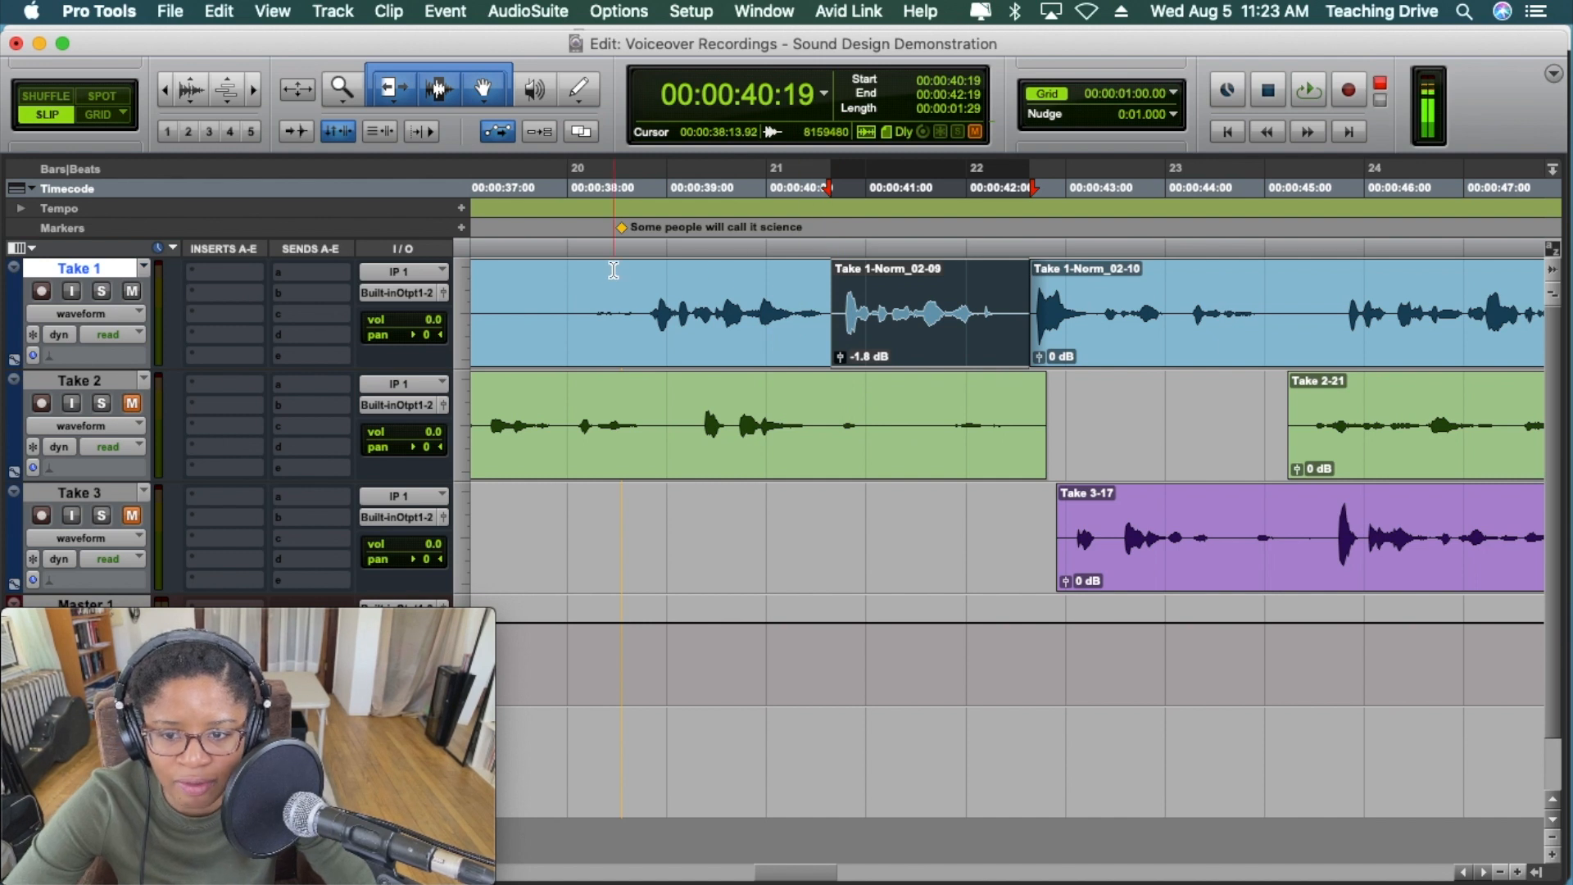
- Play Take 1 from 00:00:38:01 through the edited phrases to just past 00:00:50:16
left_click(573, 257)
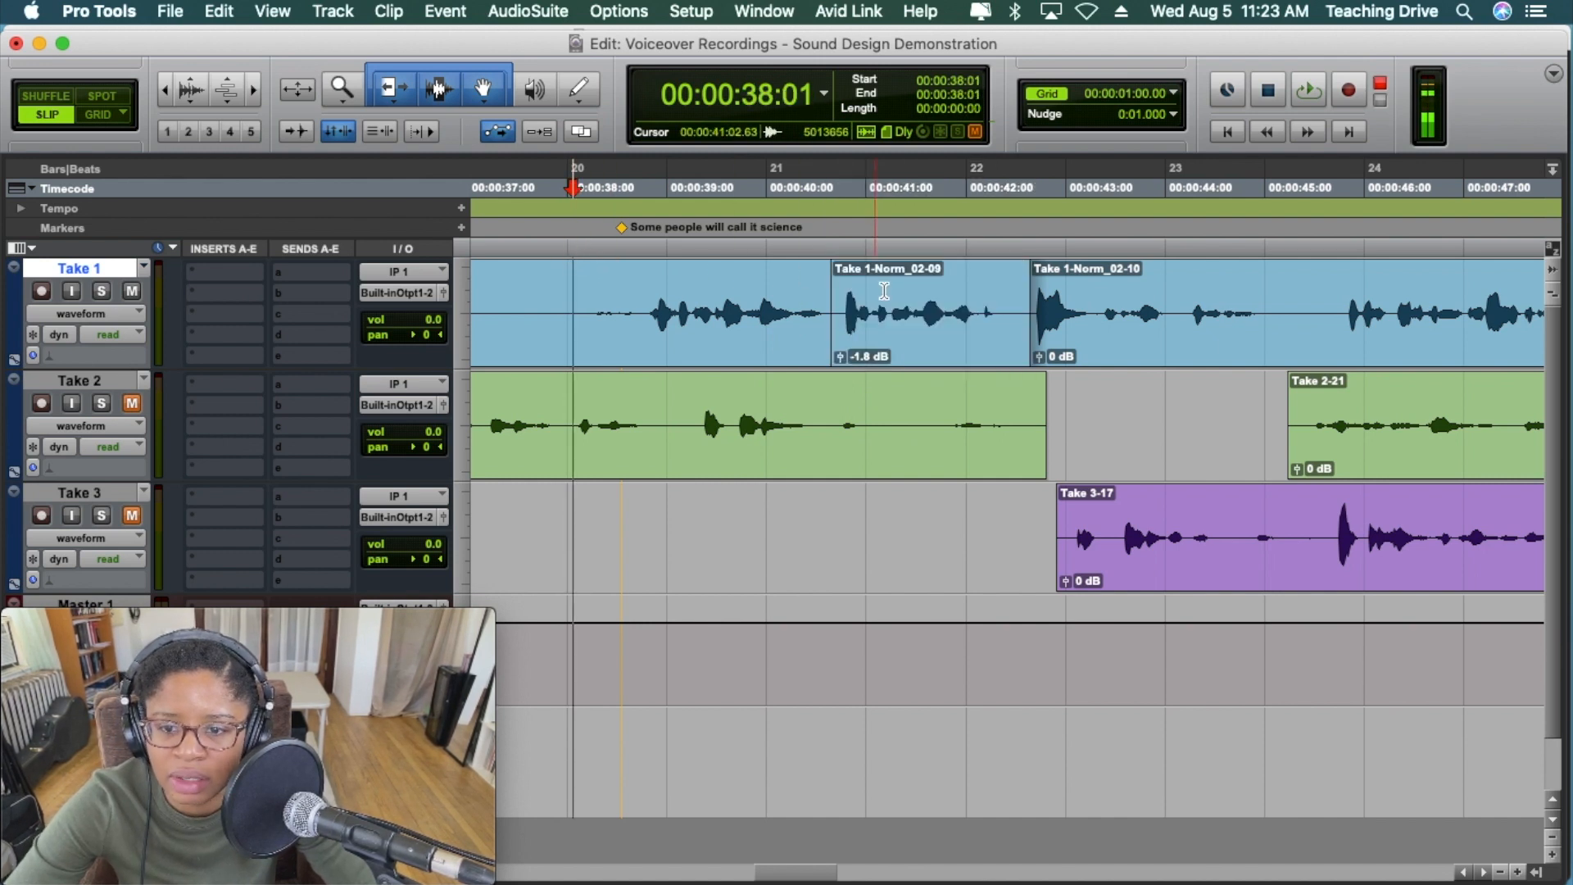
key("space")
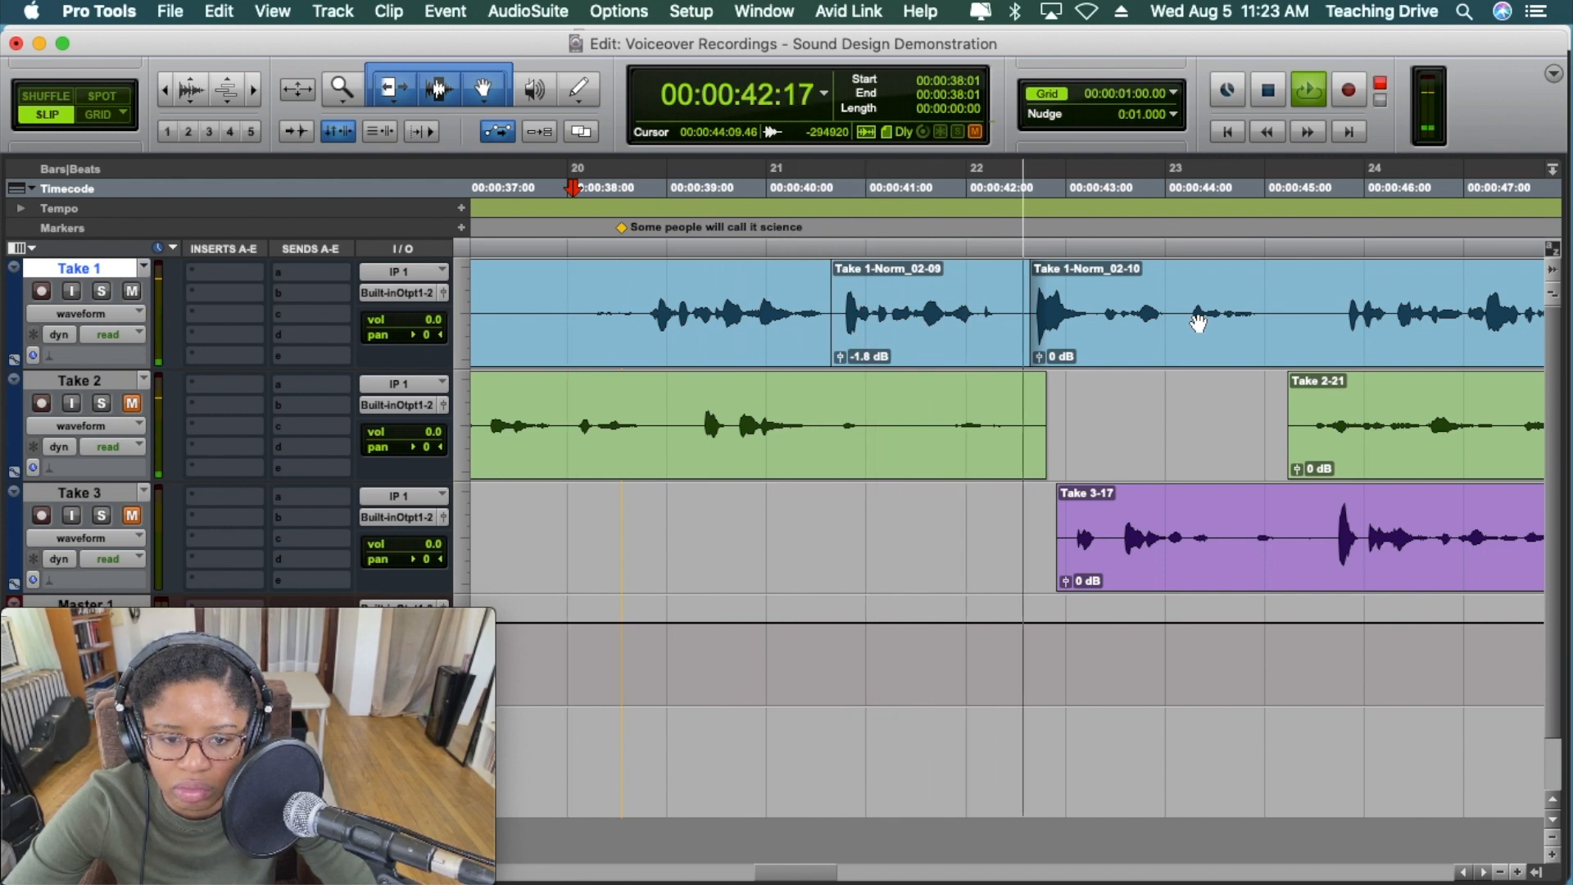
left_click(1503, 874)
left_click(1503, 874)
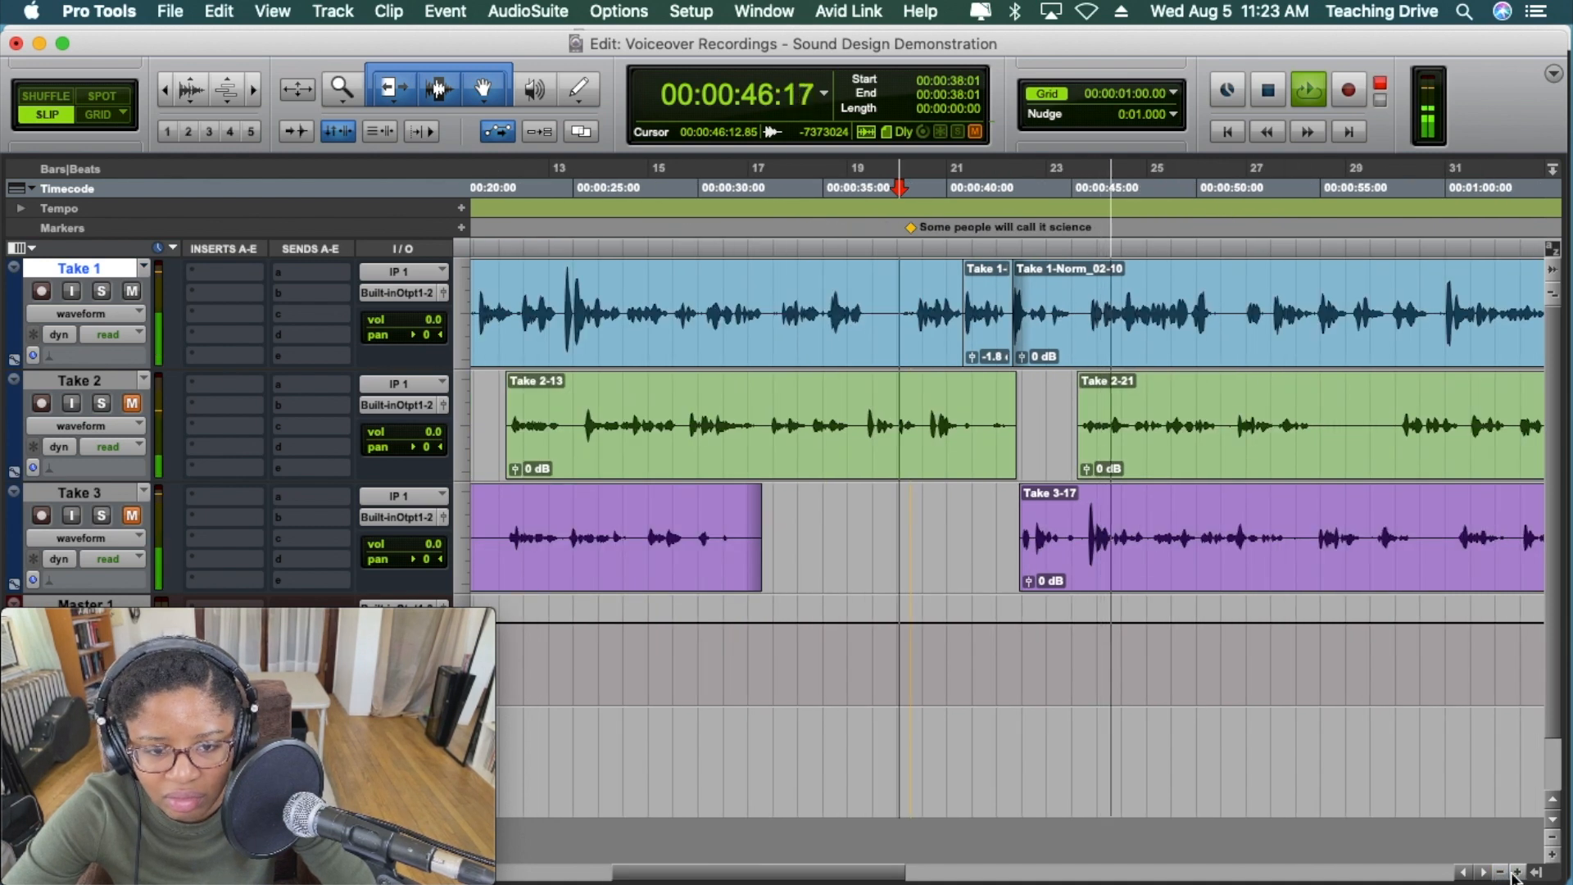
left_click(1518, 873)
left_click(1518, 873)
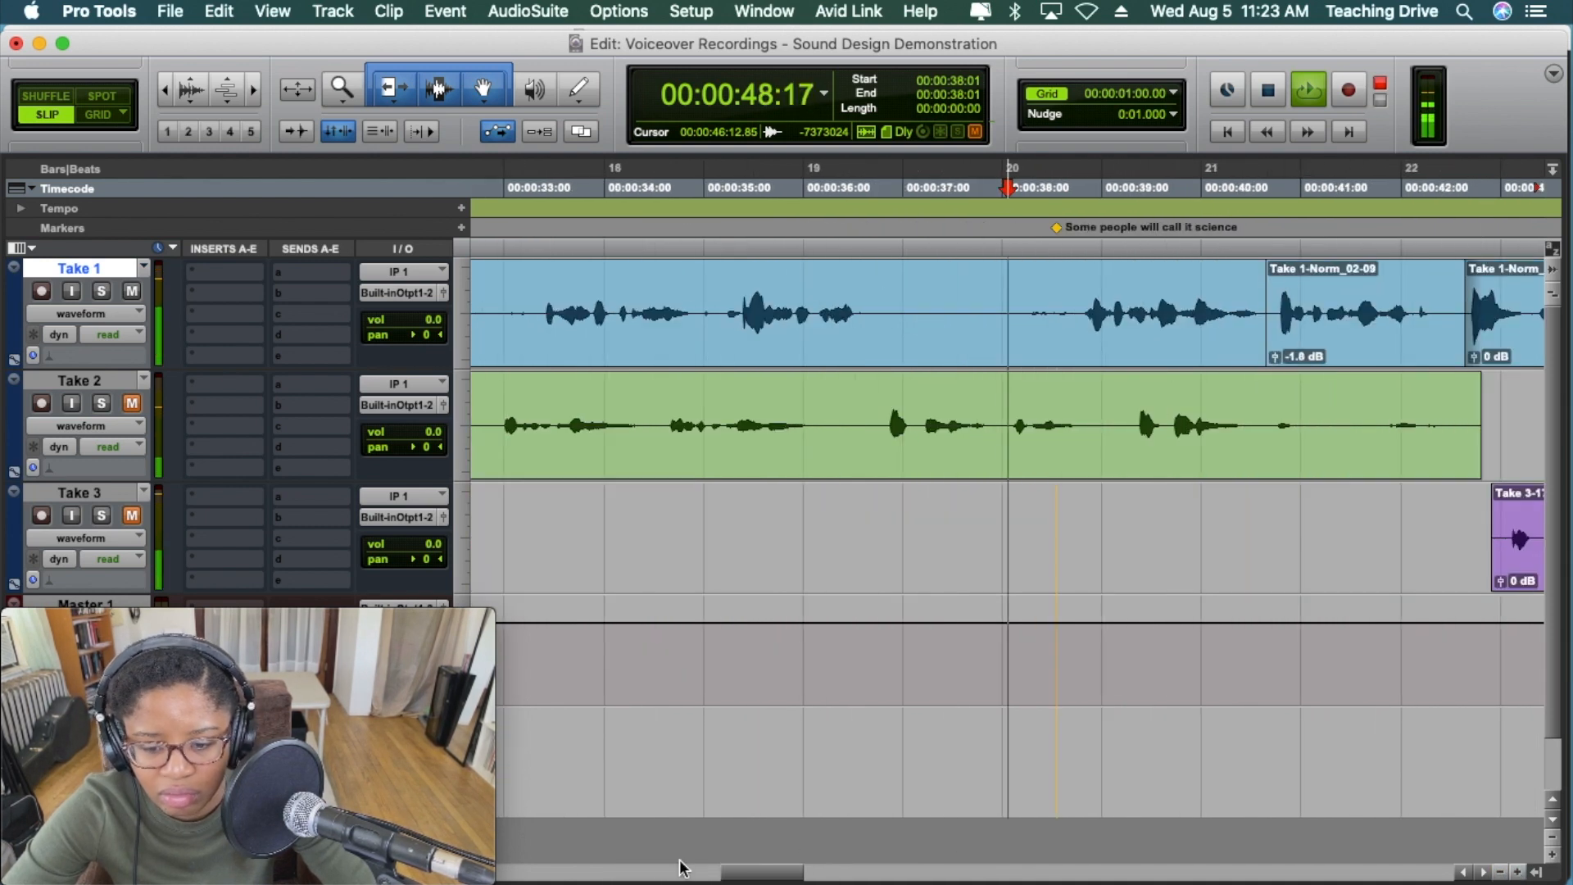
left_click_drag(738, 870, 844, 873)
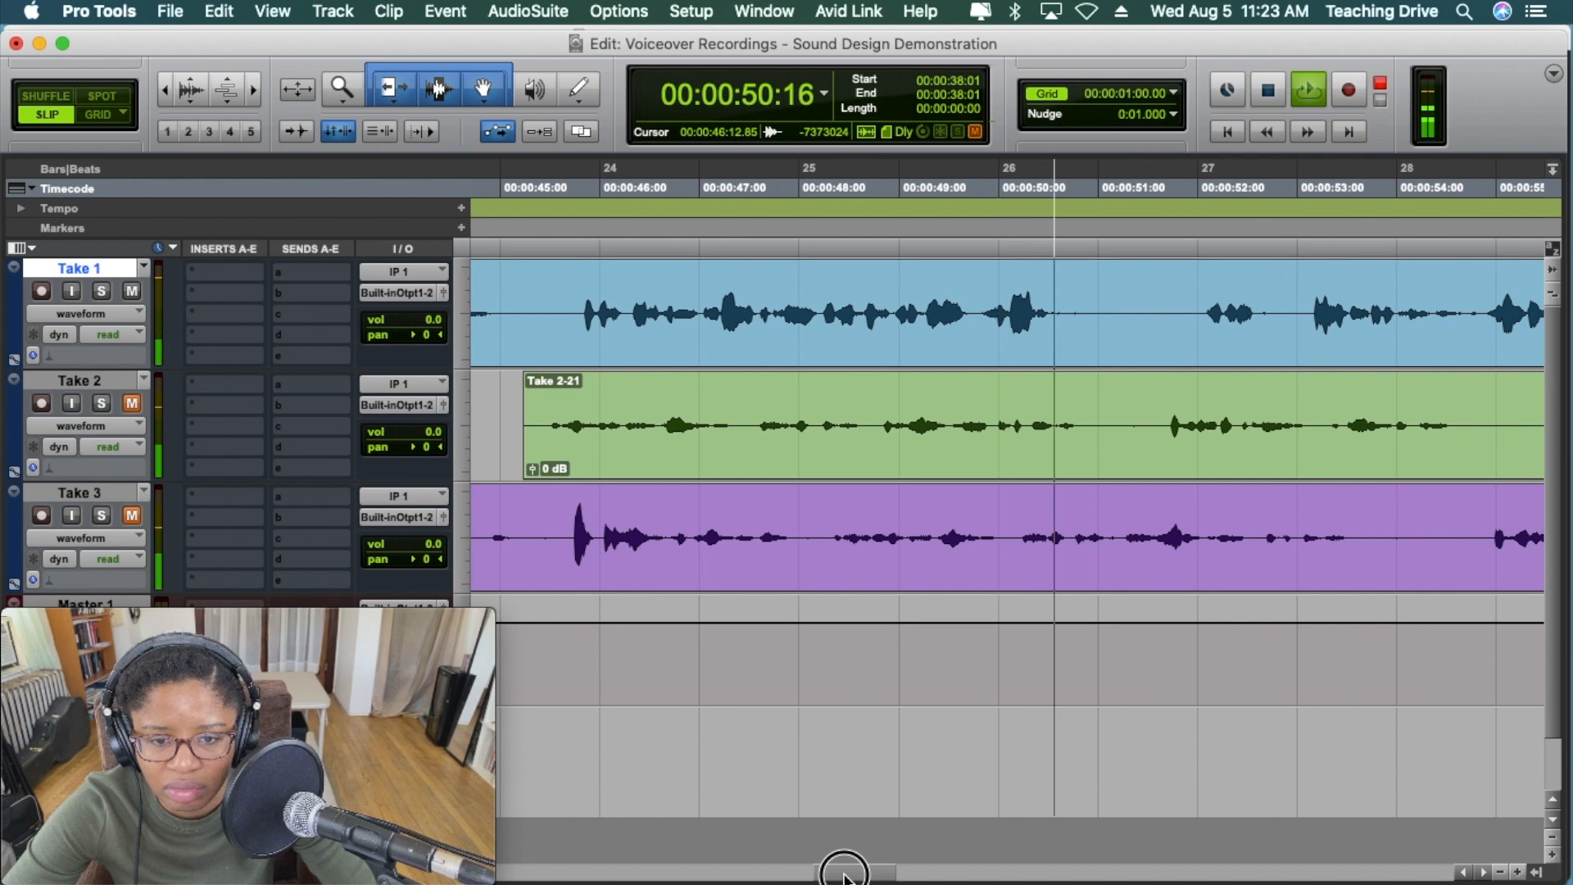
key("space")
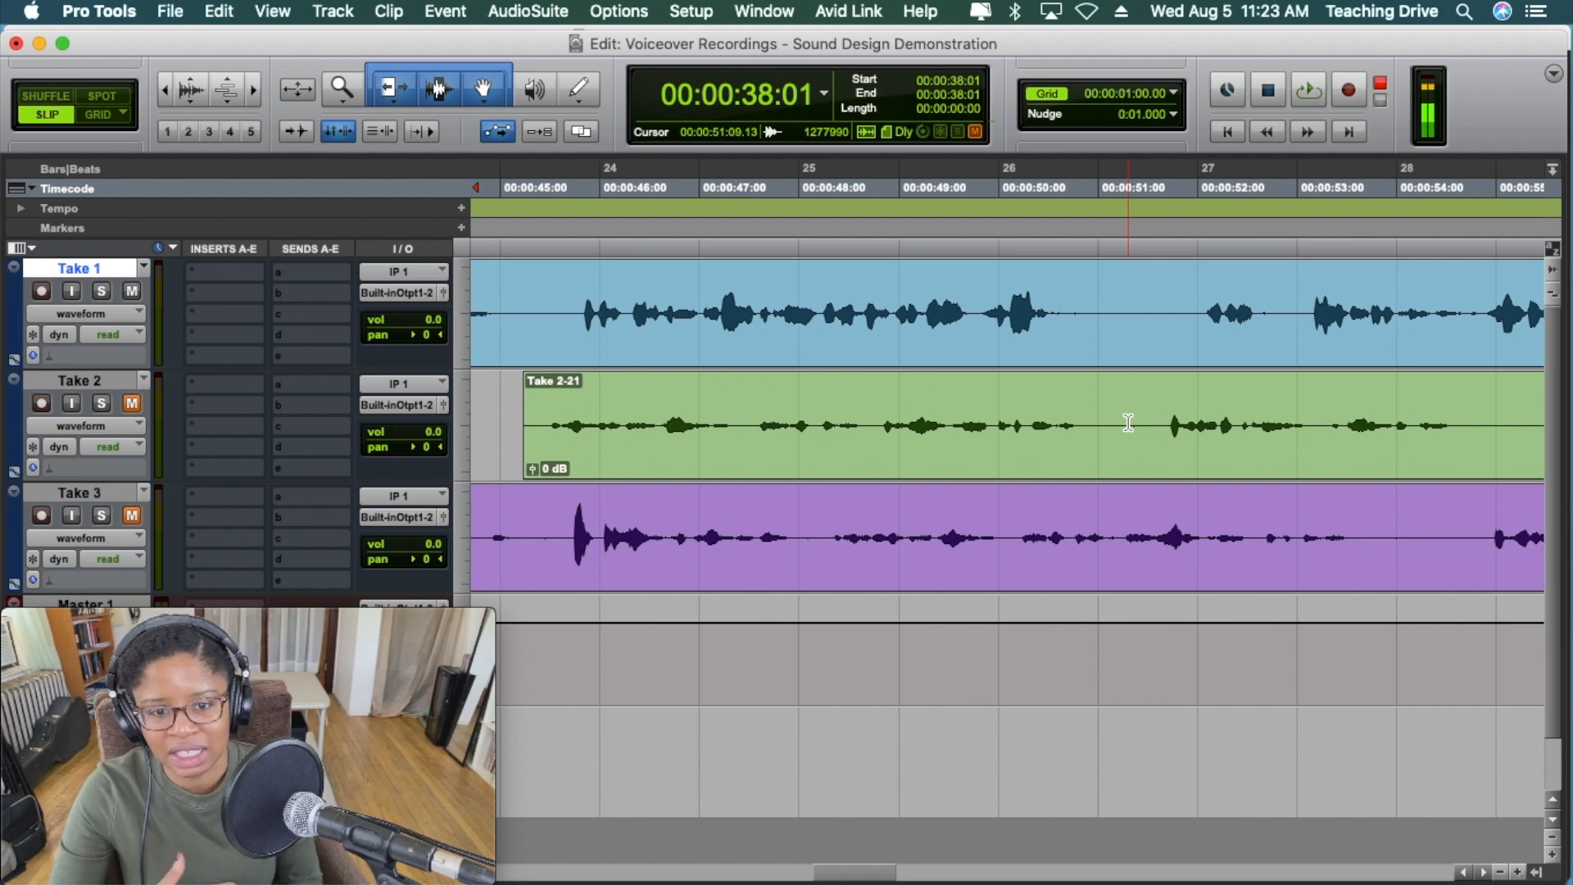
- Play the short gap between words in Take 1 from 00:00:49:24 and again from 00:00:48:26
left_click(979, 312)
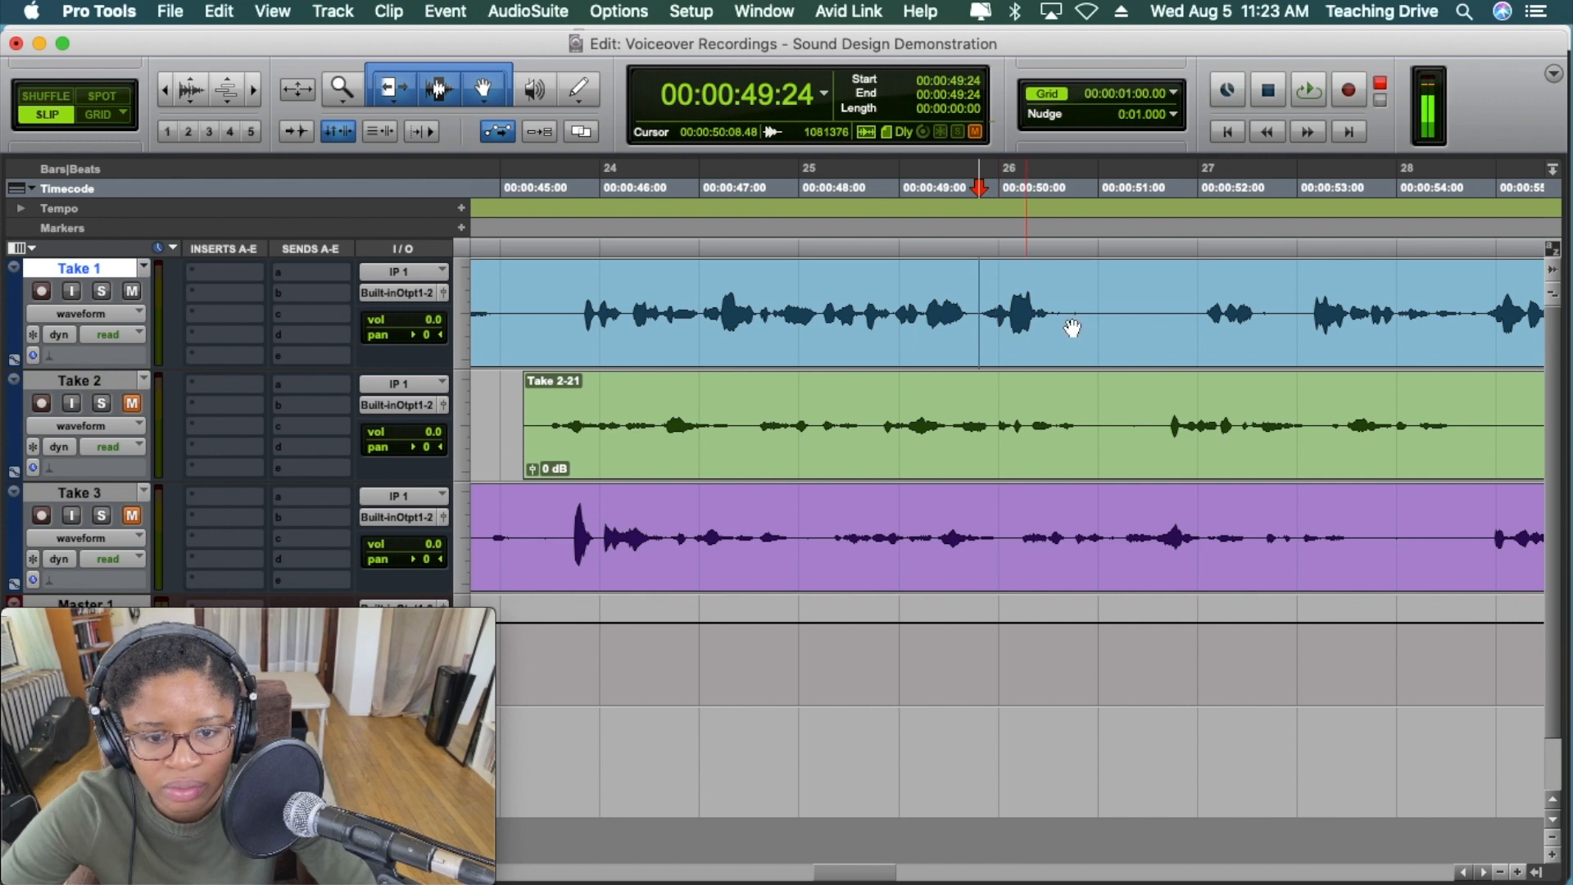
key("space")
key("space")
left_click(887, 248)
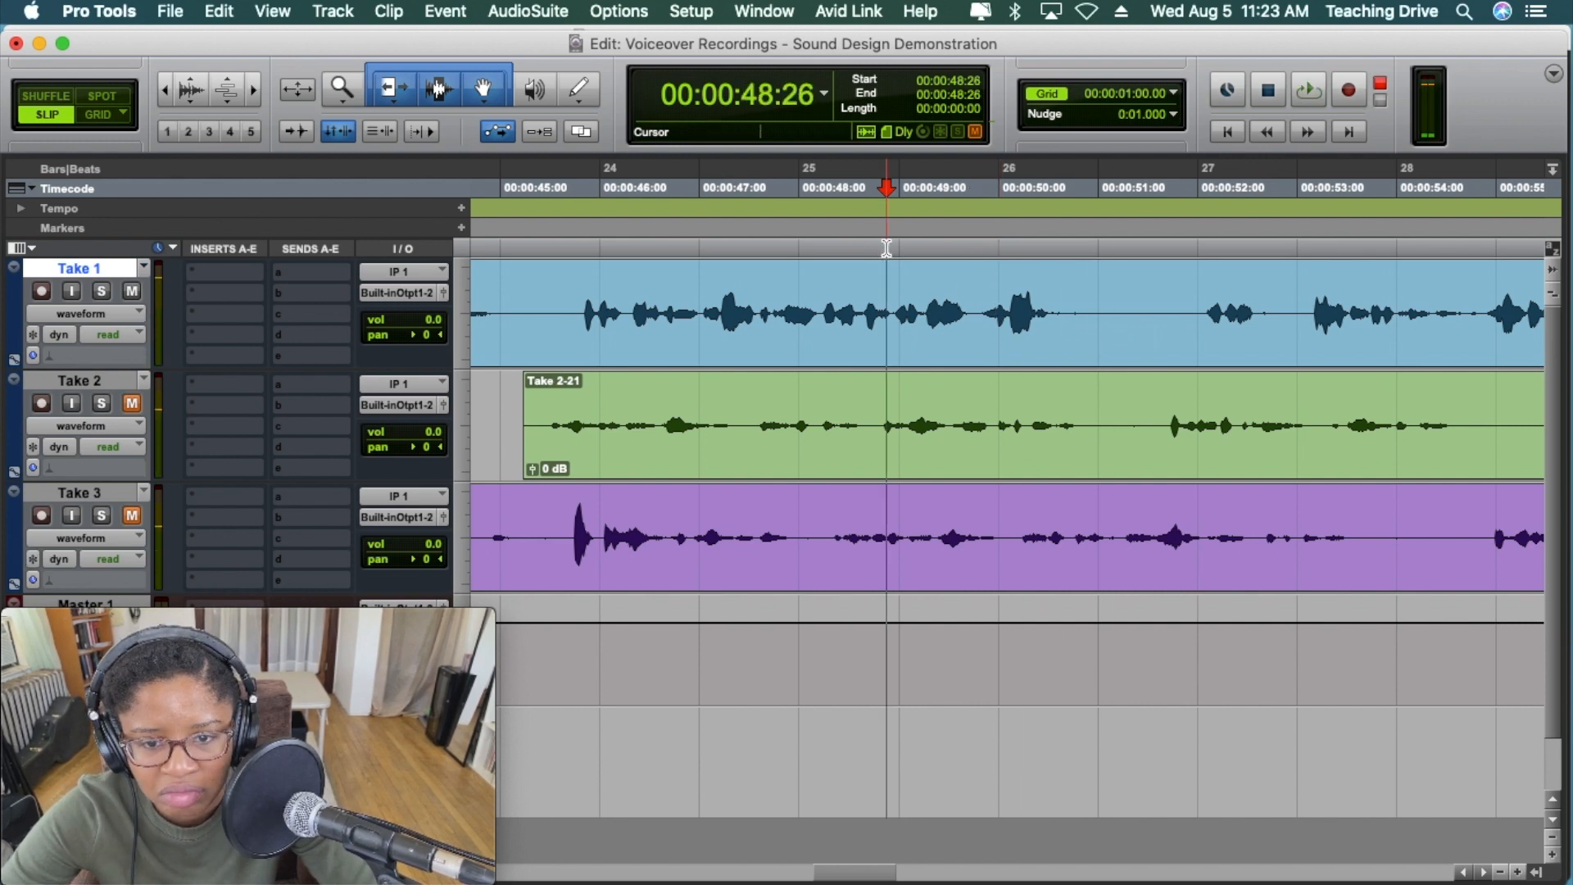
key("space")
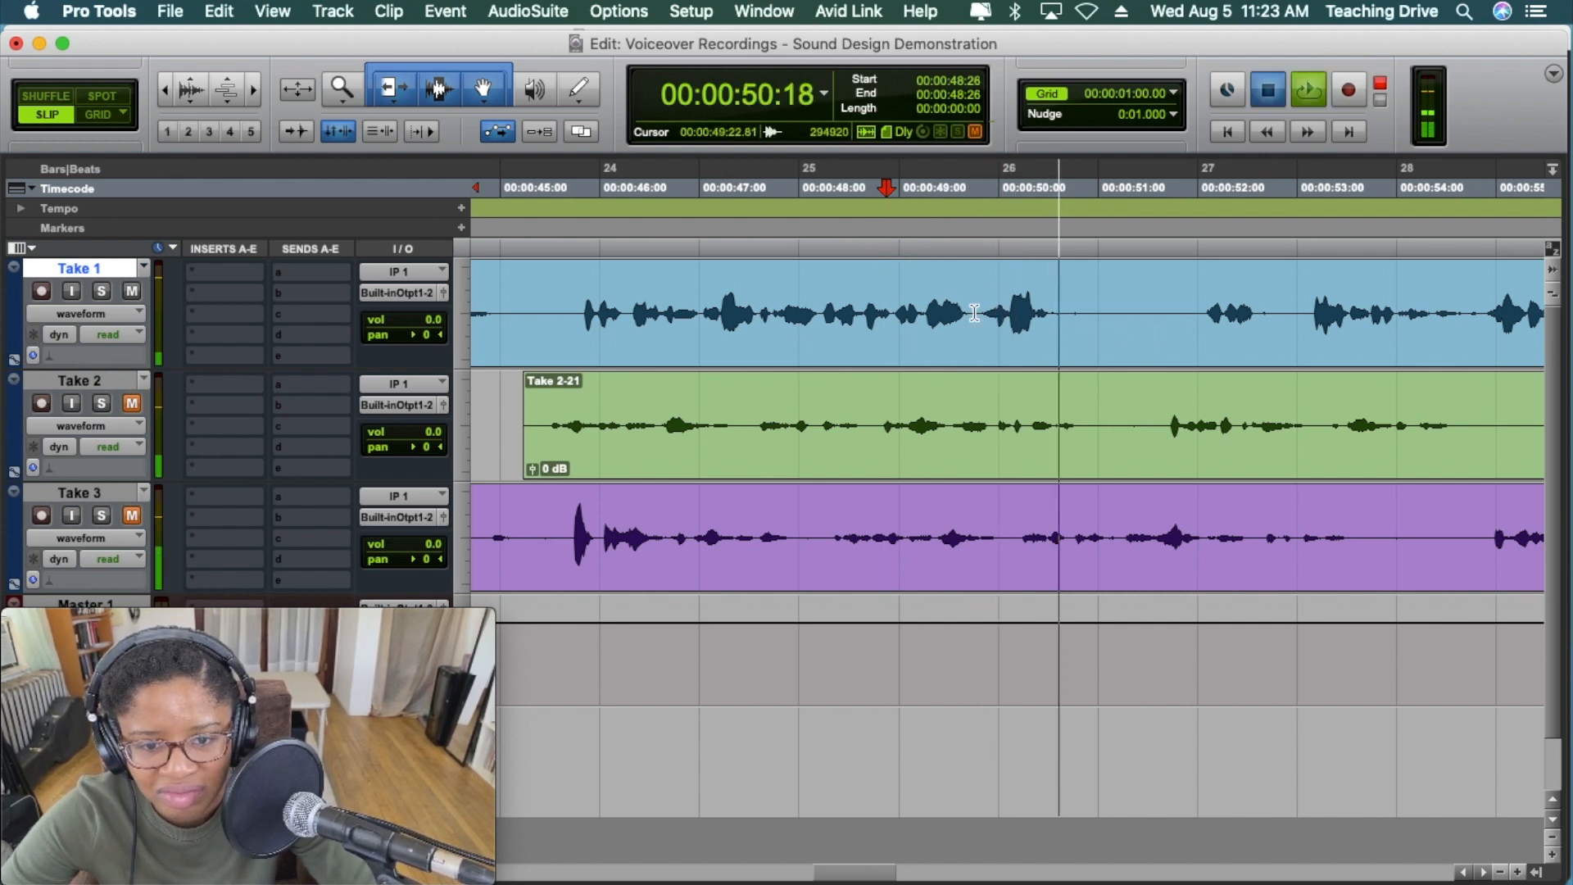
key("space")
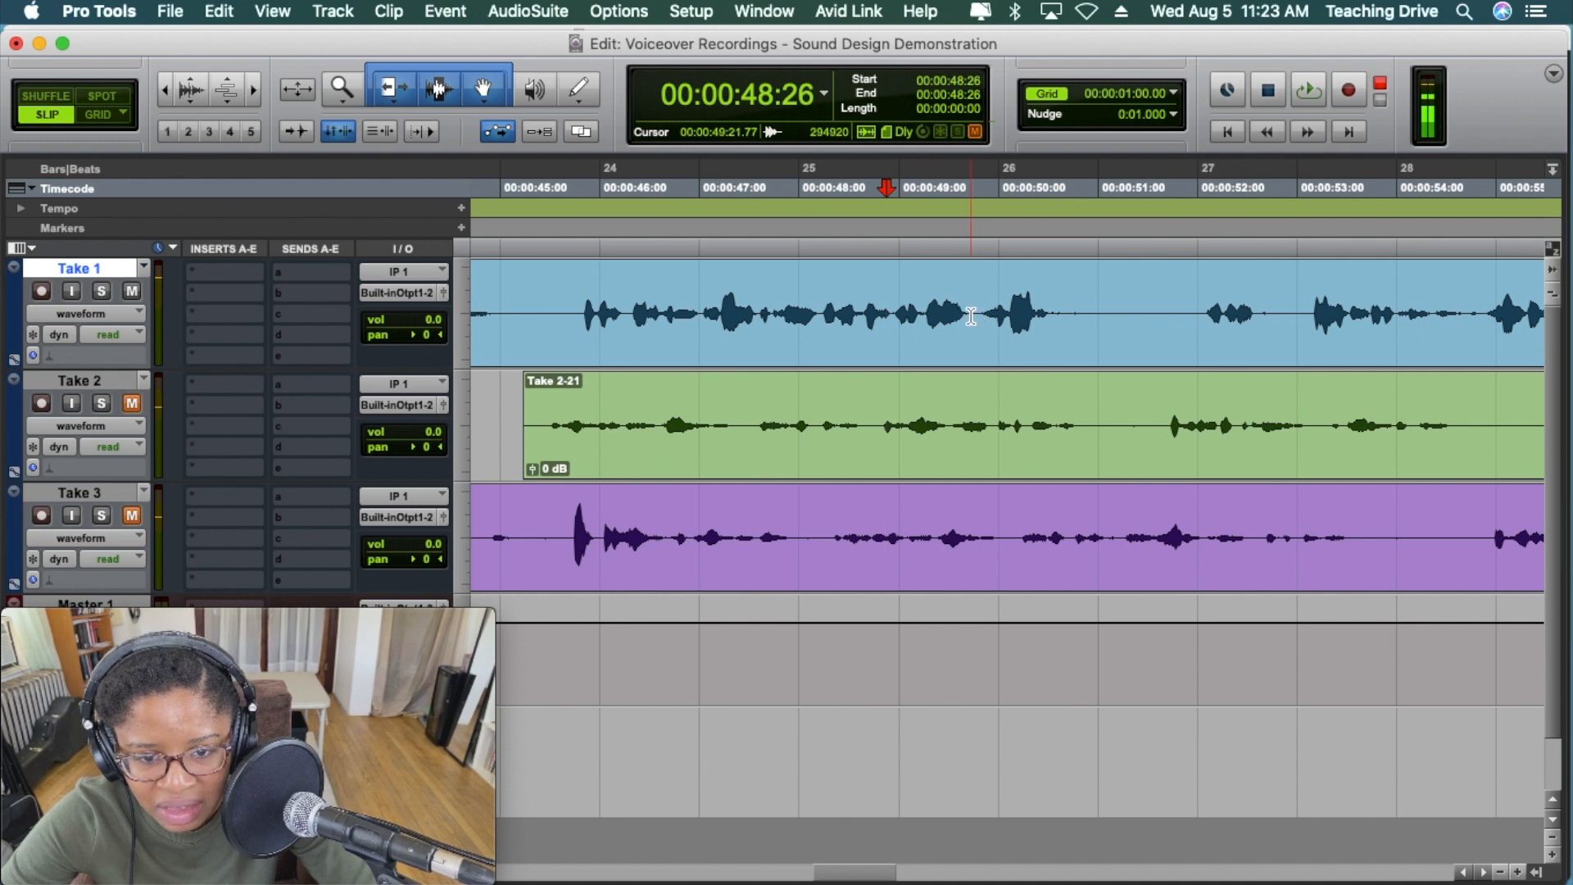
- Delete Take 1 audio from 00:00:49:21 to 00:00:49:25, then close the gap with the following clip and crossfade the join
left_click_drag(971, 317, 984, 320)
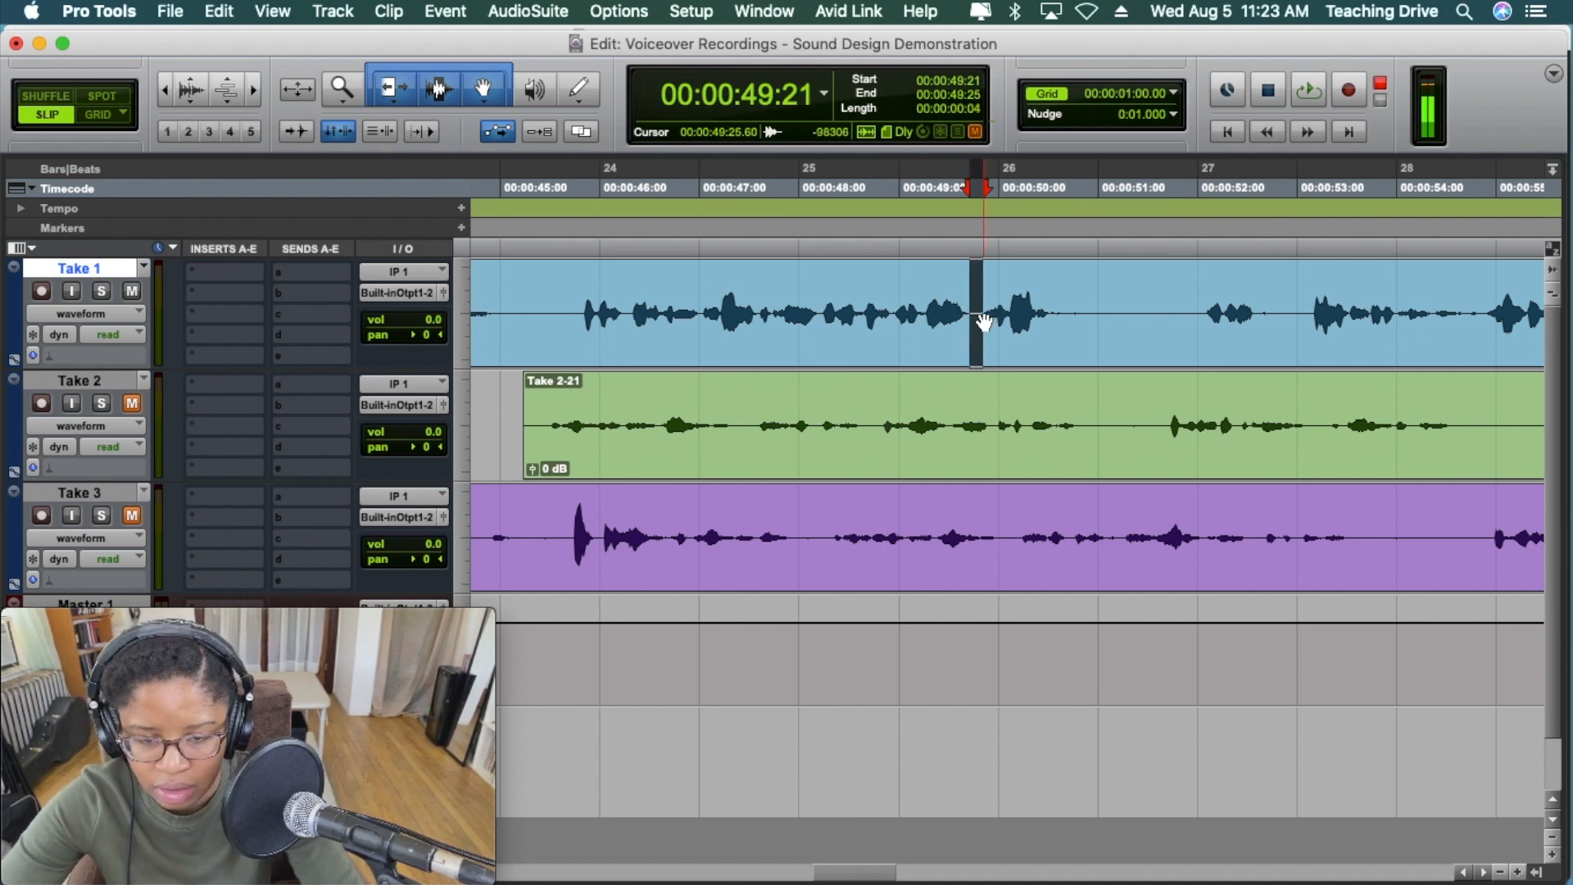
key("Delete")
key("super+bracketright")
key("super+bracketright")
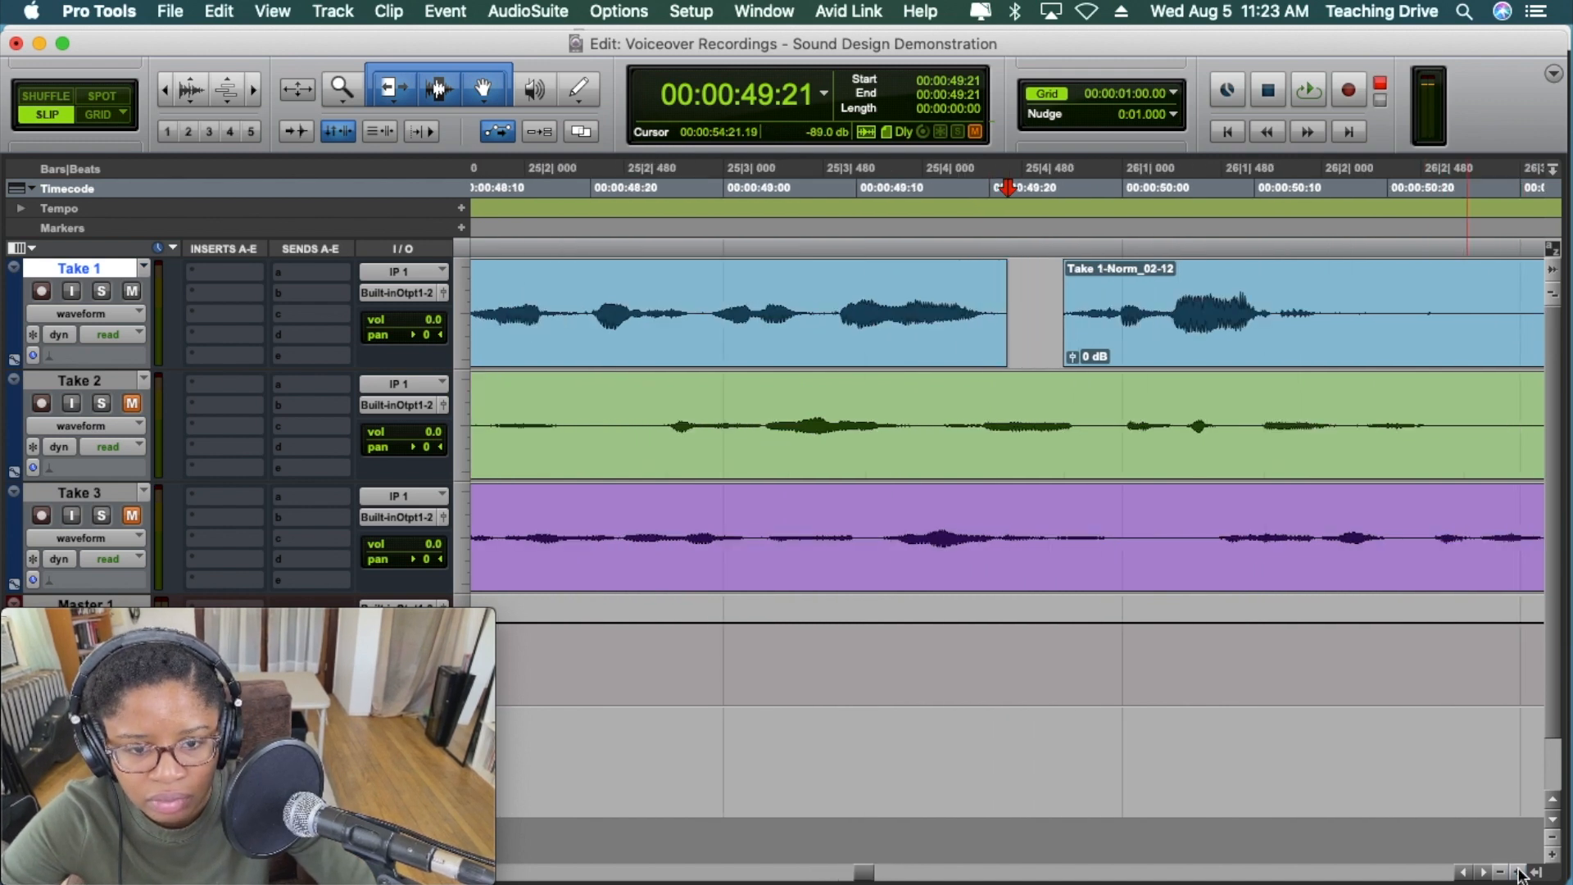
mouse_move(1131, 337)
left_mouse_down()
mouse_move(1062, 333)
mouse_move(994, 355)
left_mouse_up()
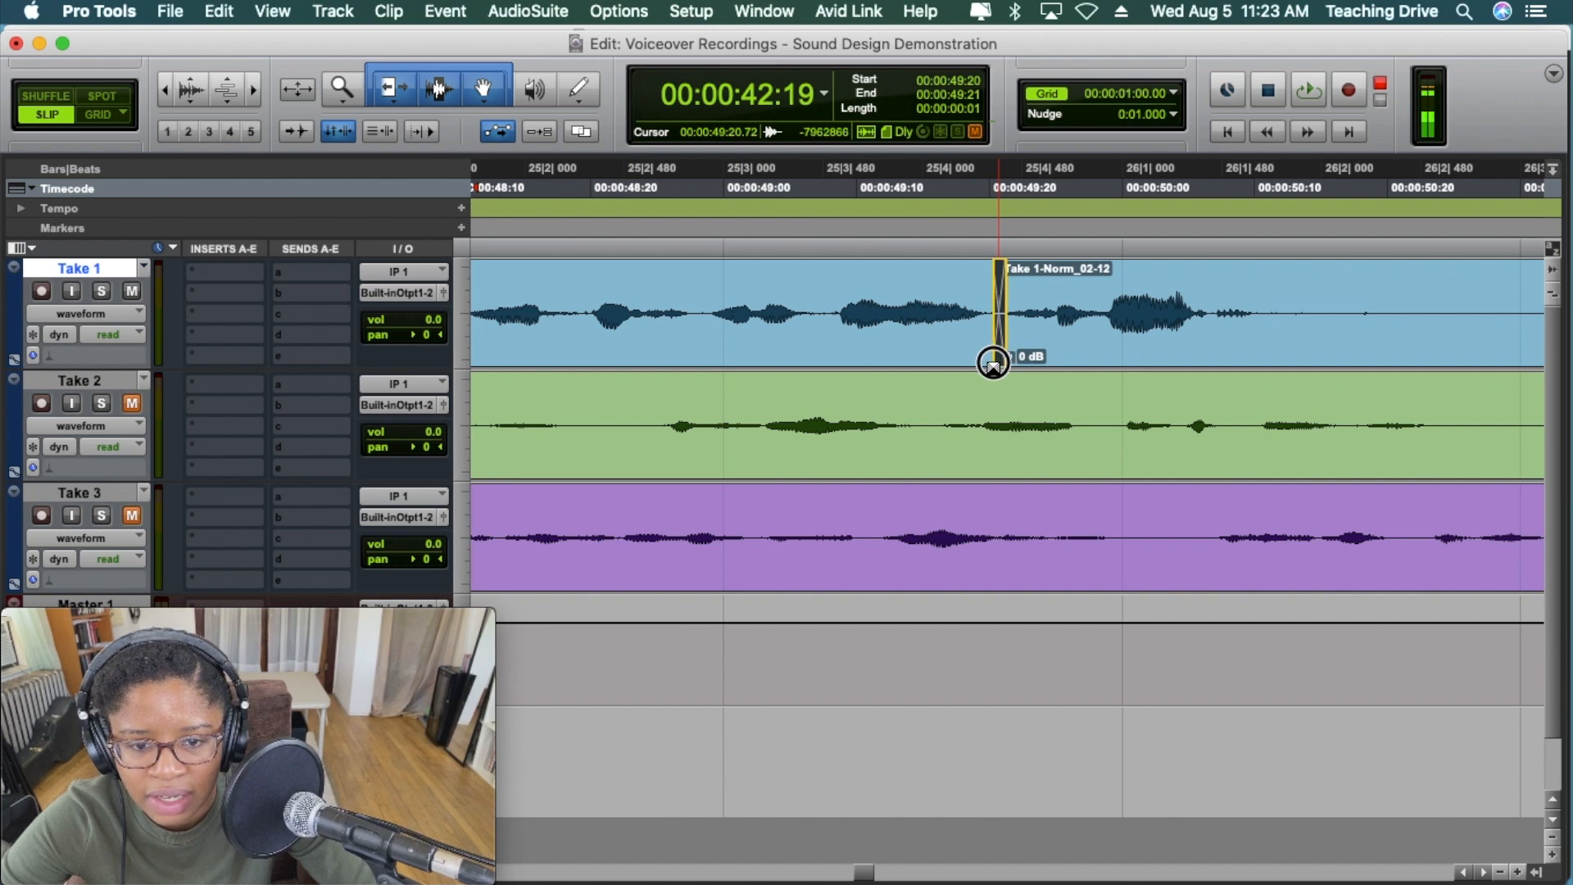
- Play Take 1 across the crossfaded join from 00:00:49:01, and again from 00:00:48:15 into the following phrases
left_click(741, 245)
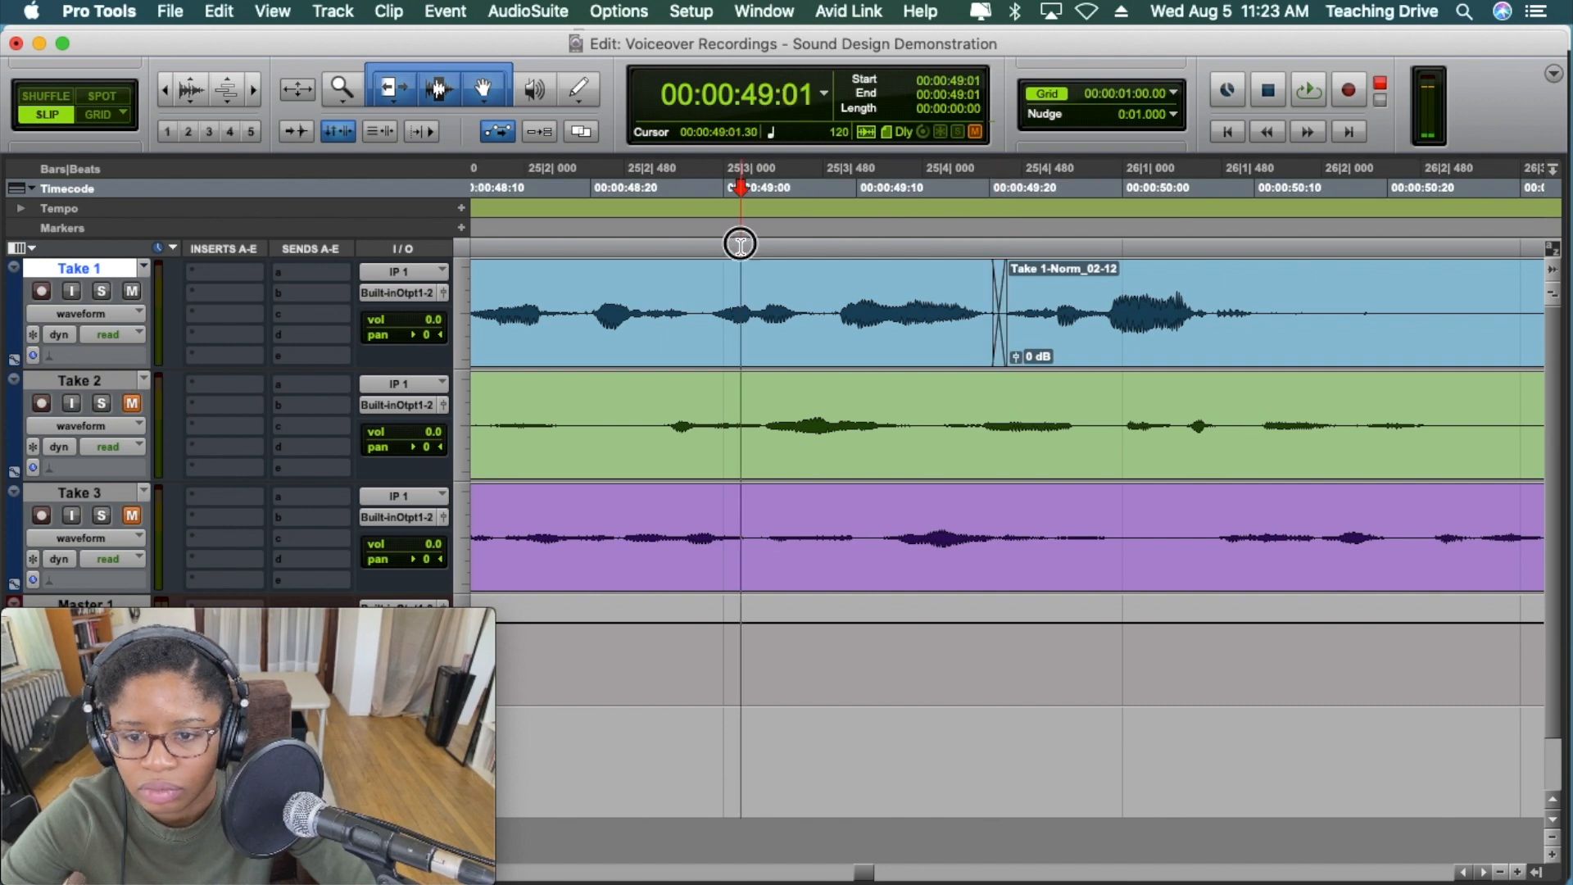
left_click(1499, 872)
left_click(1500, 872)
key("space")
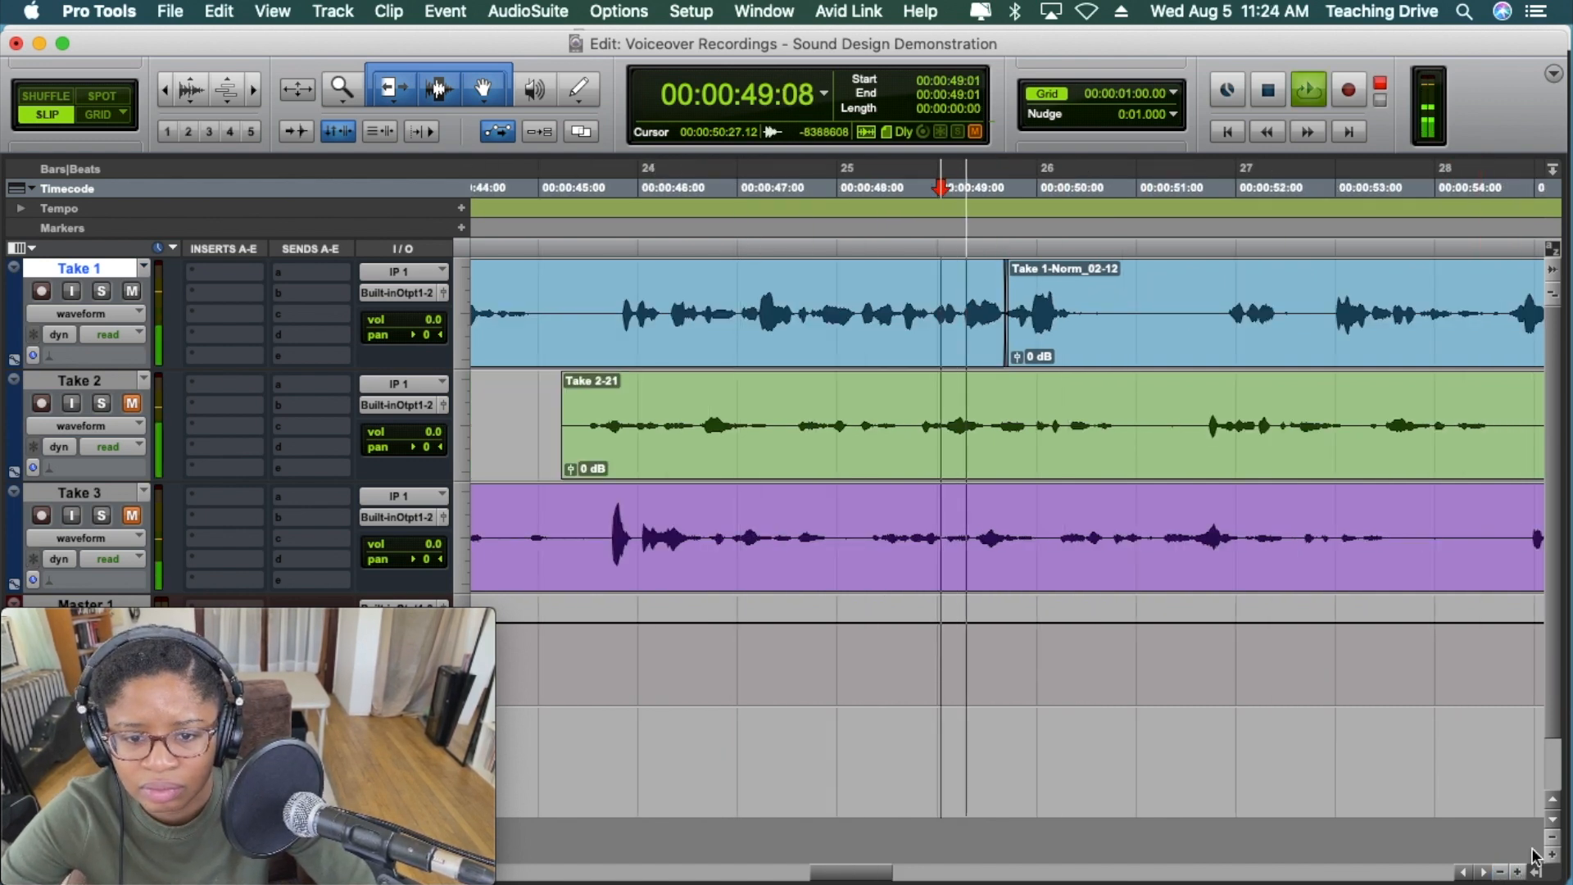
key("space")
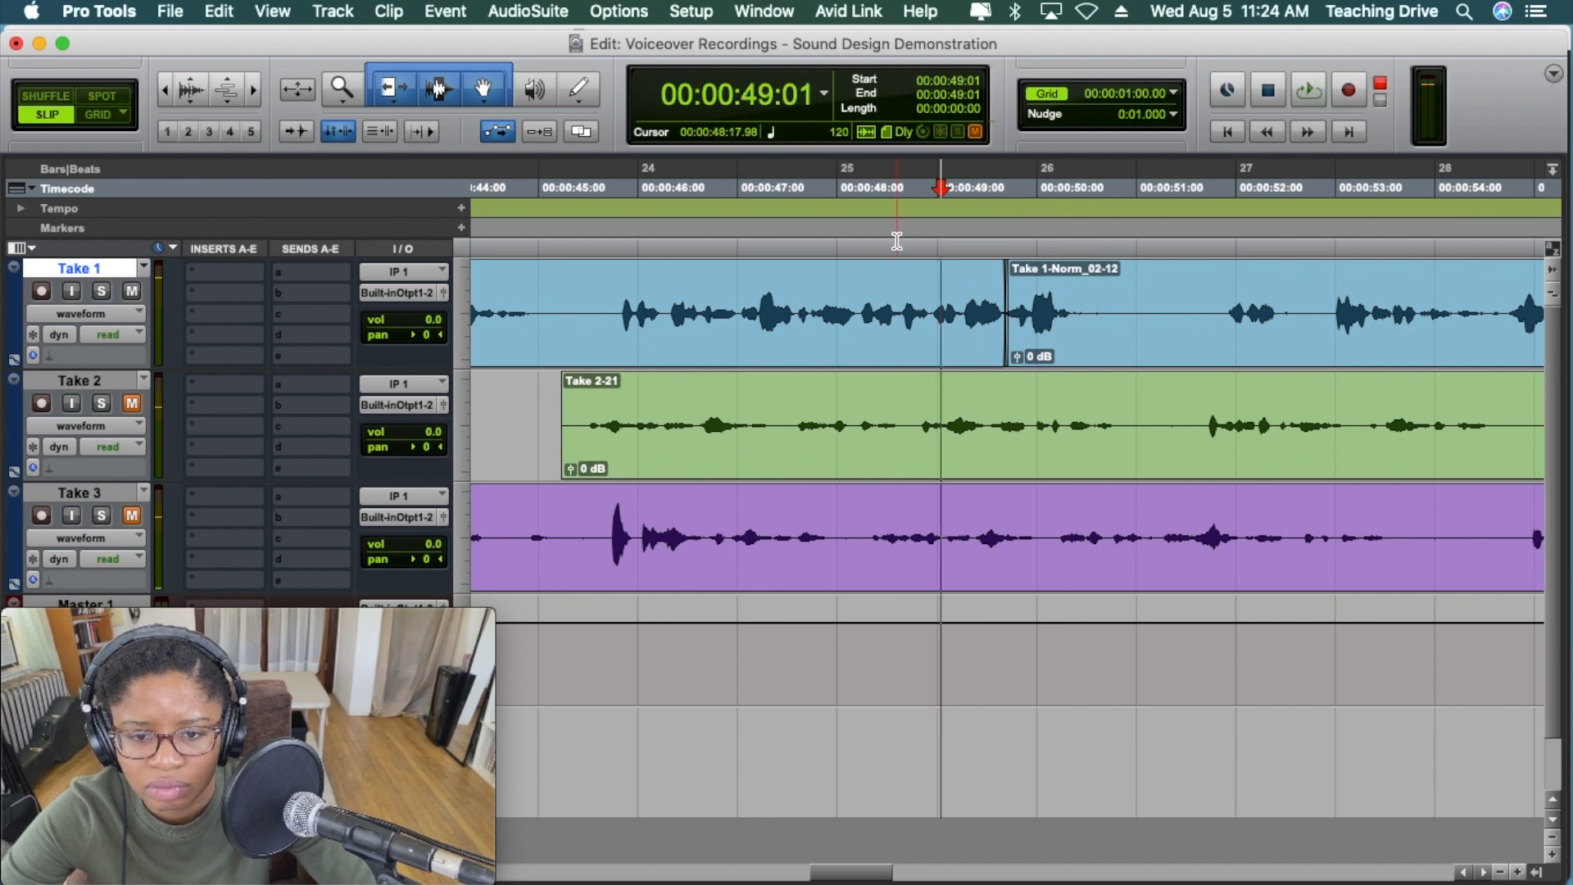
left_click(888, 250)
key("space")
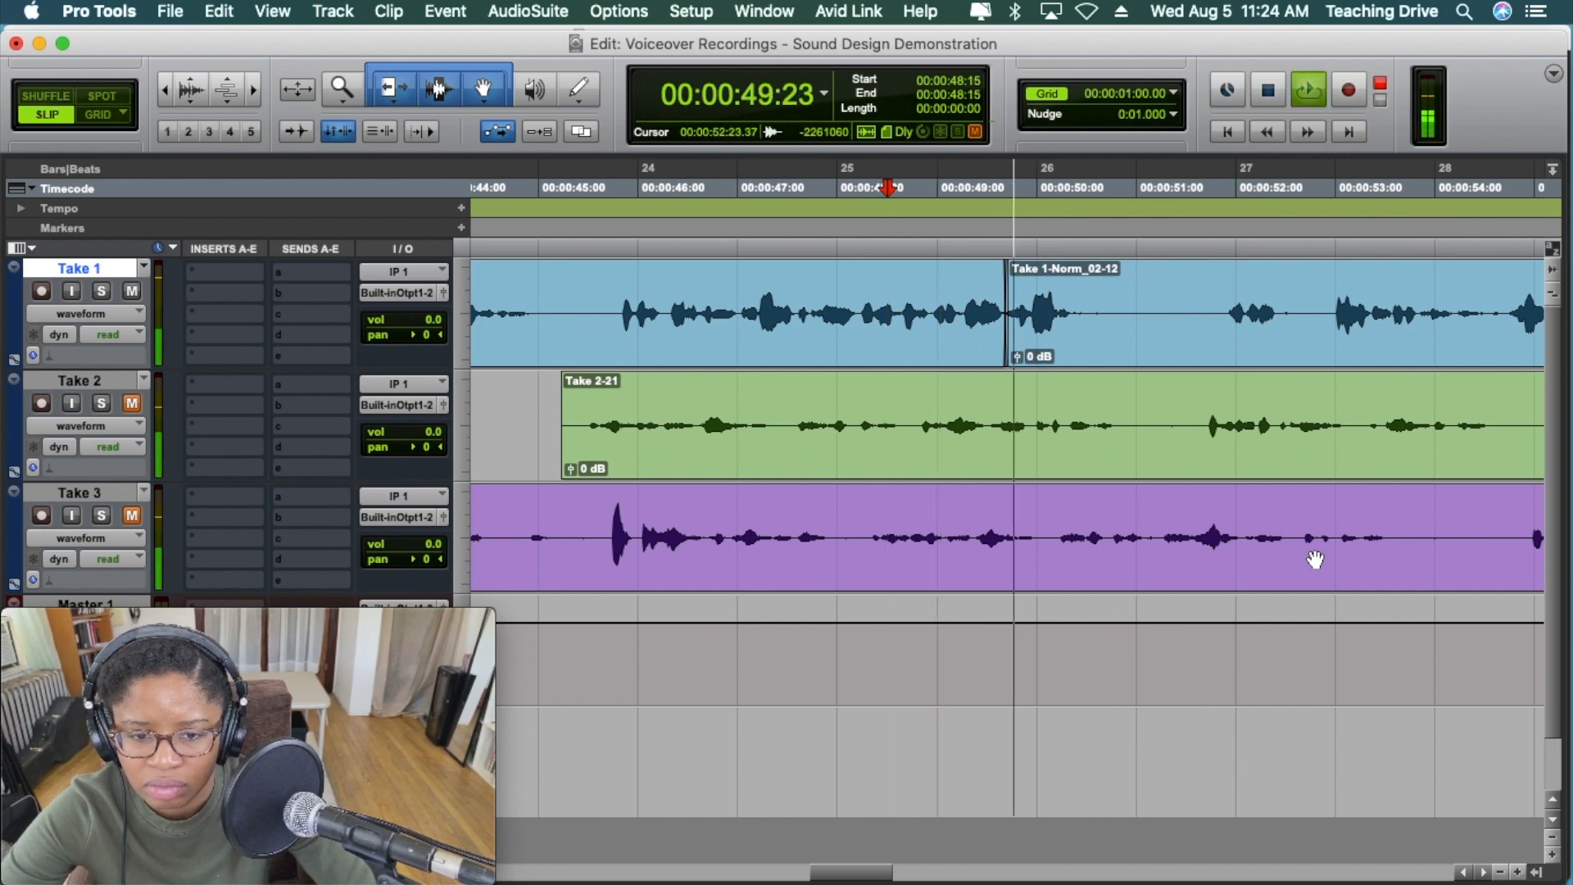
left_click(1501, 872)
left_click(1501, 873)
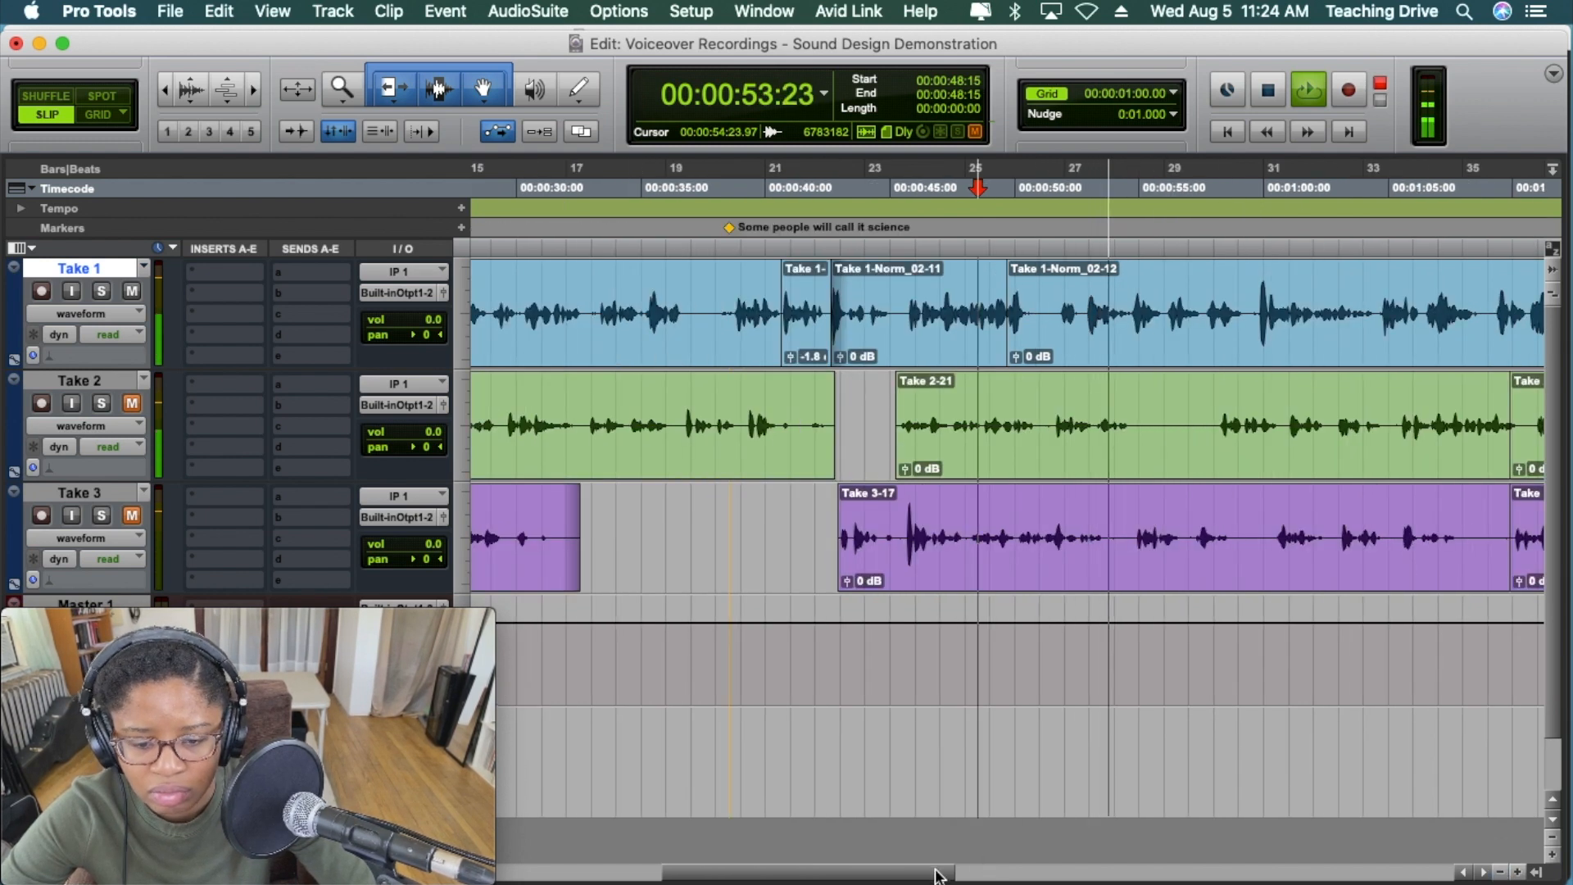
left_click_drag(938, 872, 1050, 872)
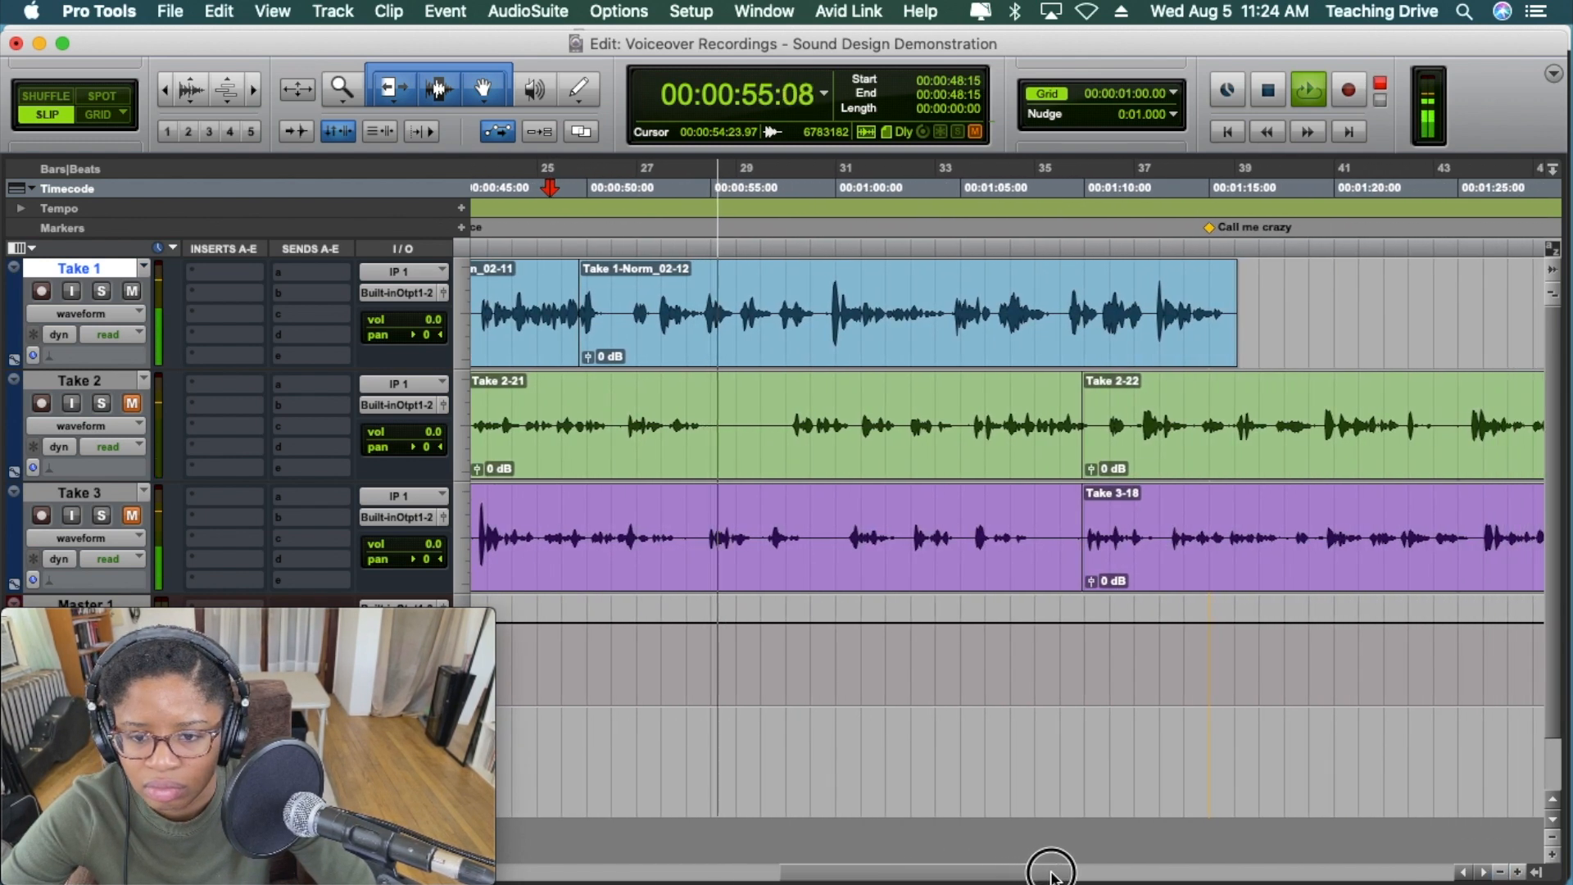
key("space")
- Separate the Take 1 section from 00:00:52:25 to 00:00:59:11 into its own clip
left_click(654, 303)
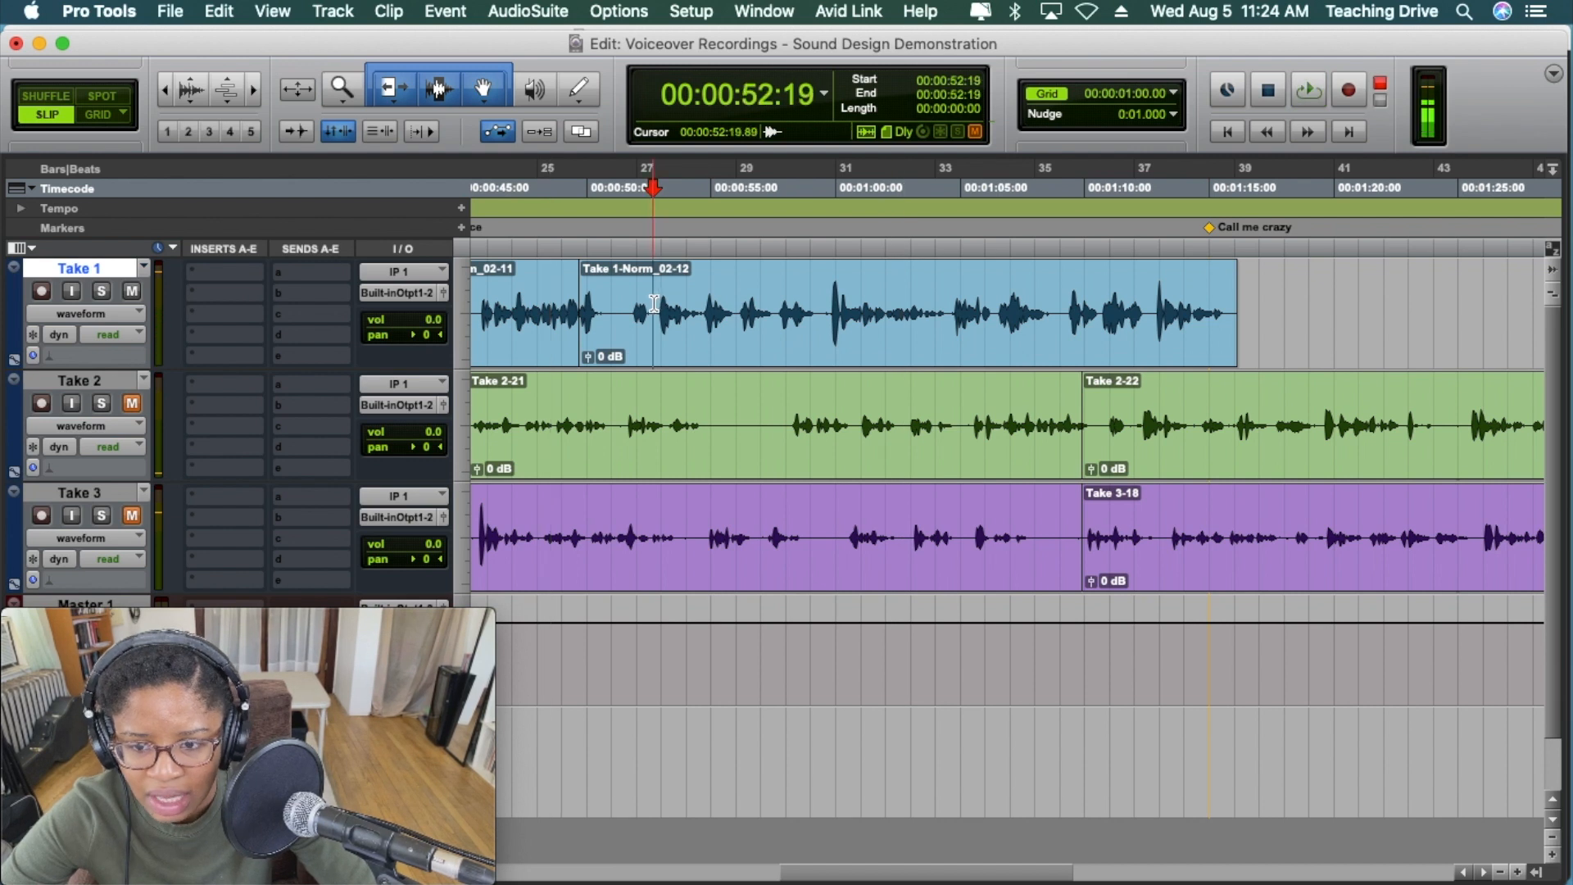
left_click(656, 304)
left_click(658, 304)
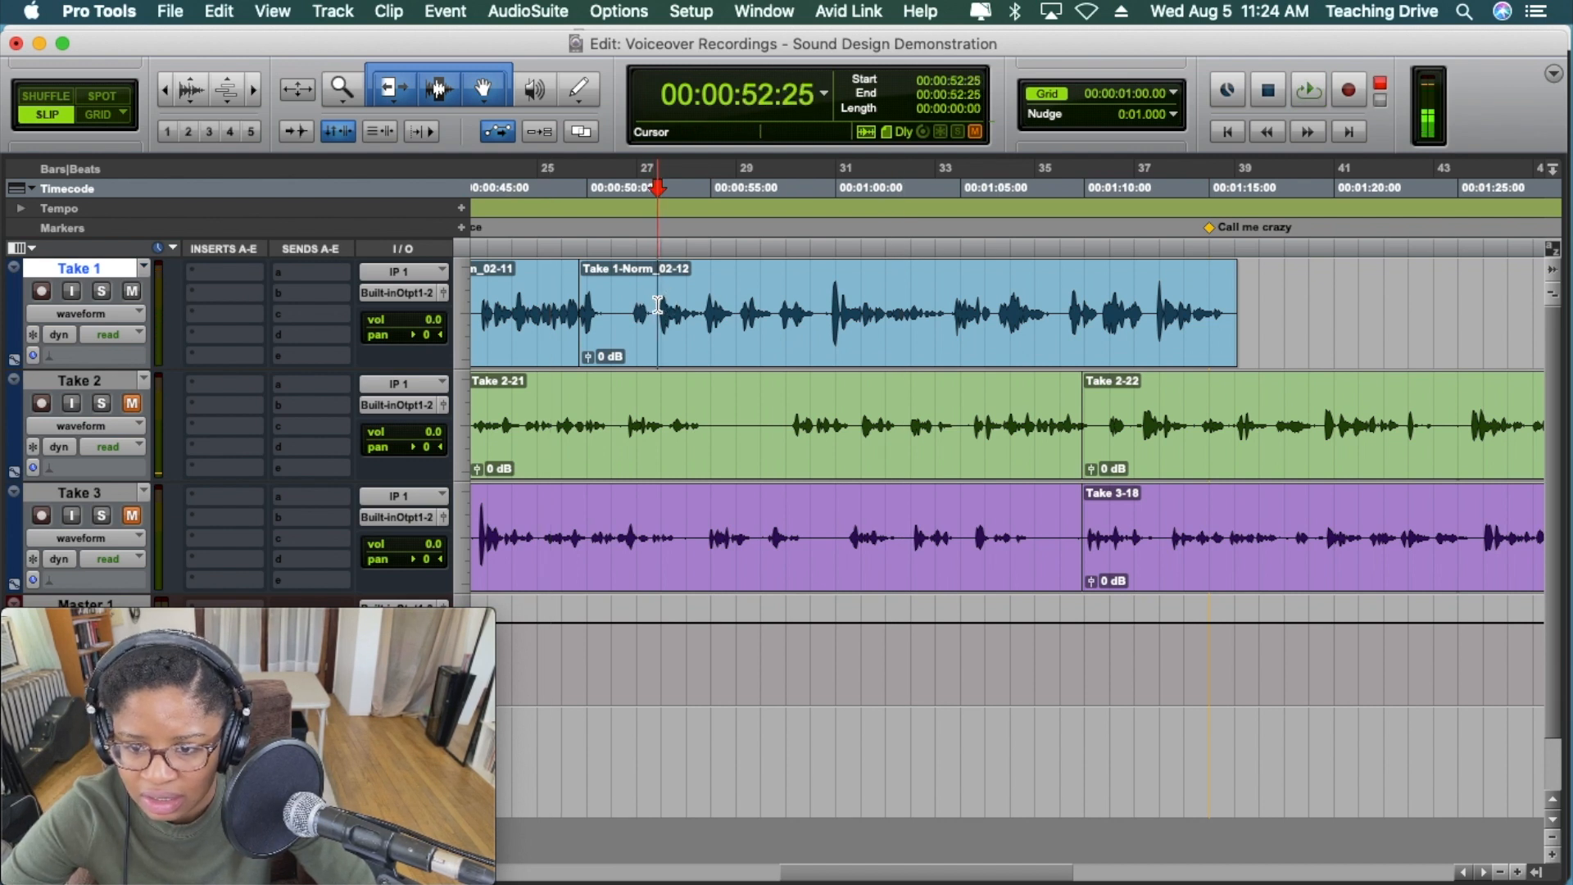
left_click_drag(658, 305, 819, 313)
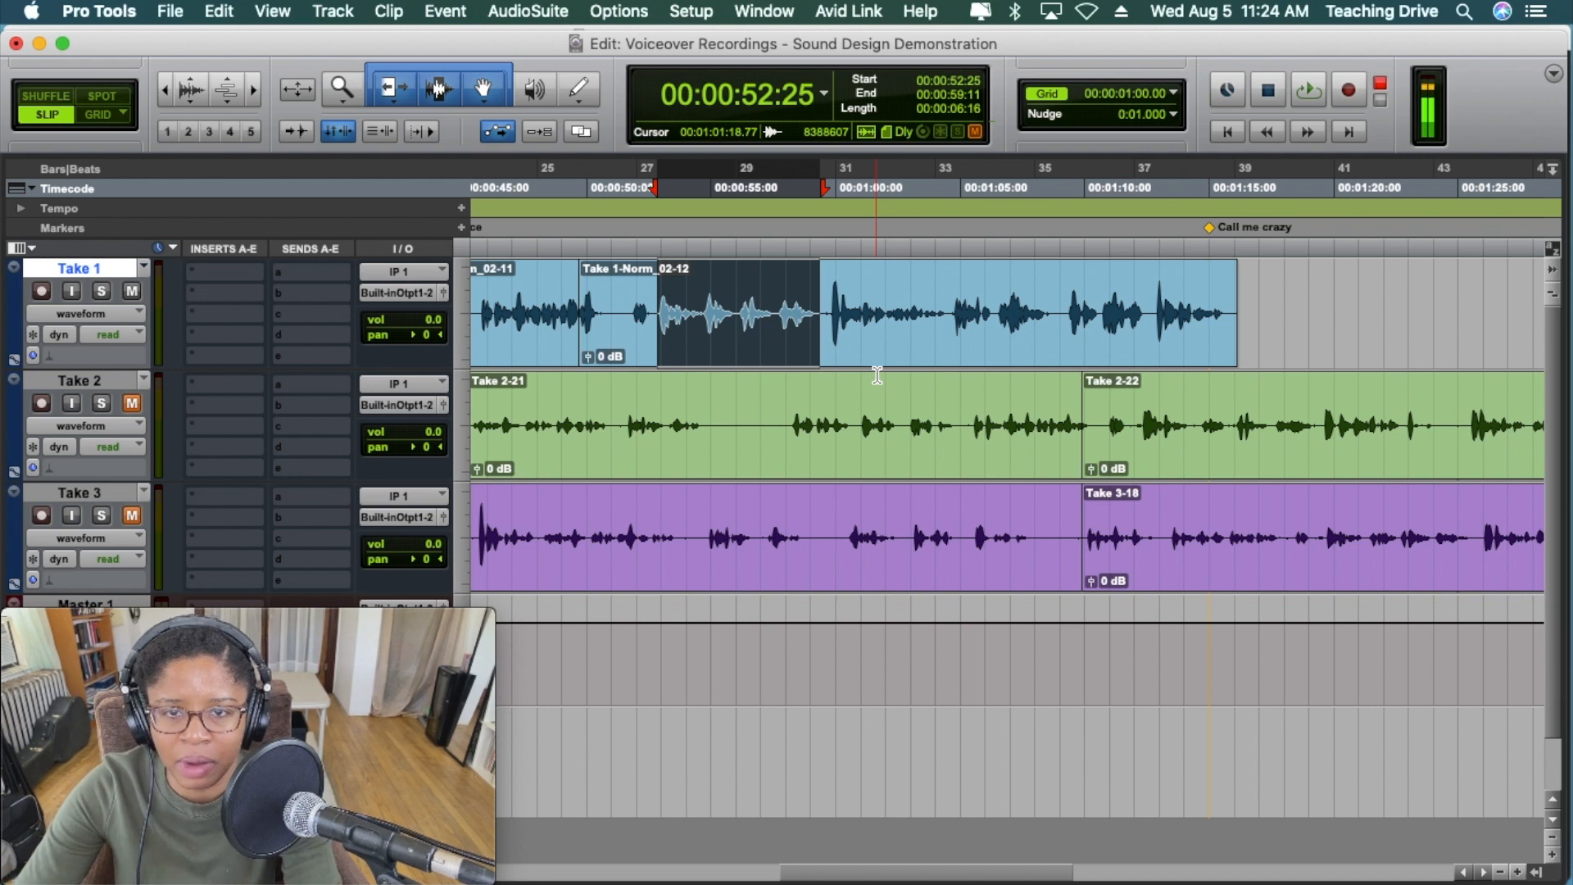
key("super+e")
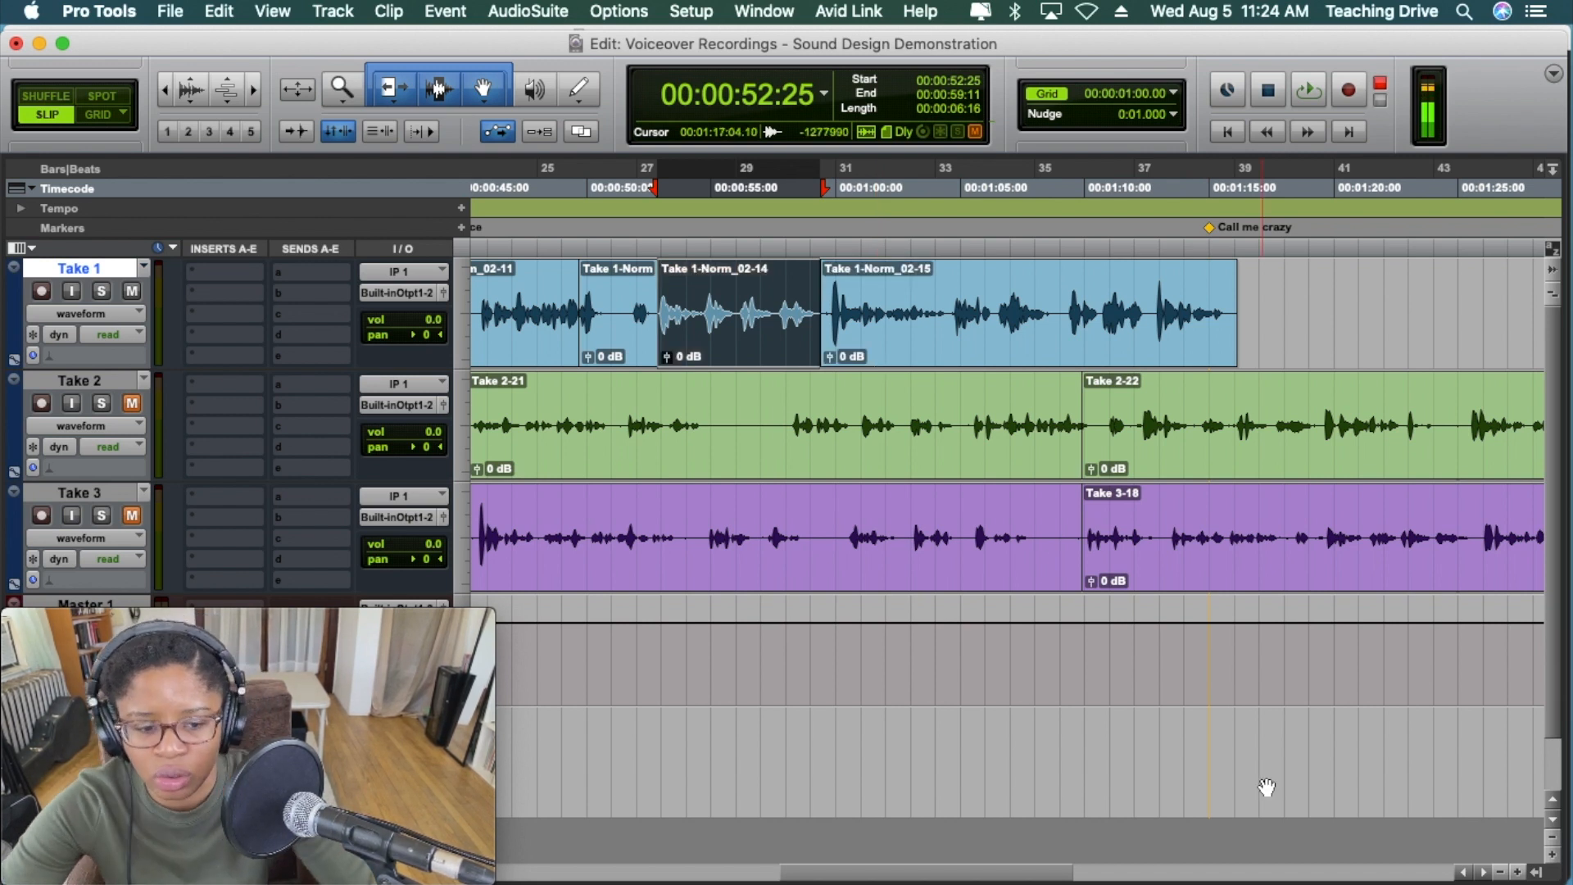
left_click(1519, 873)
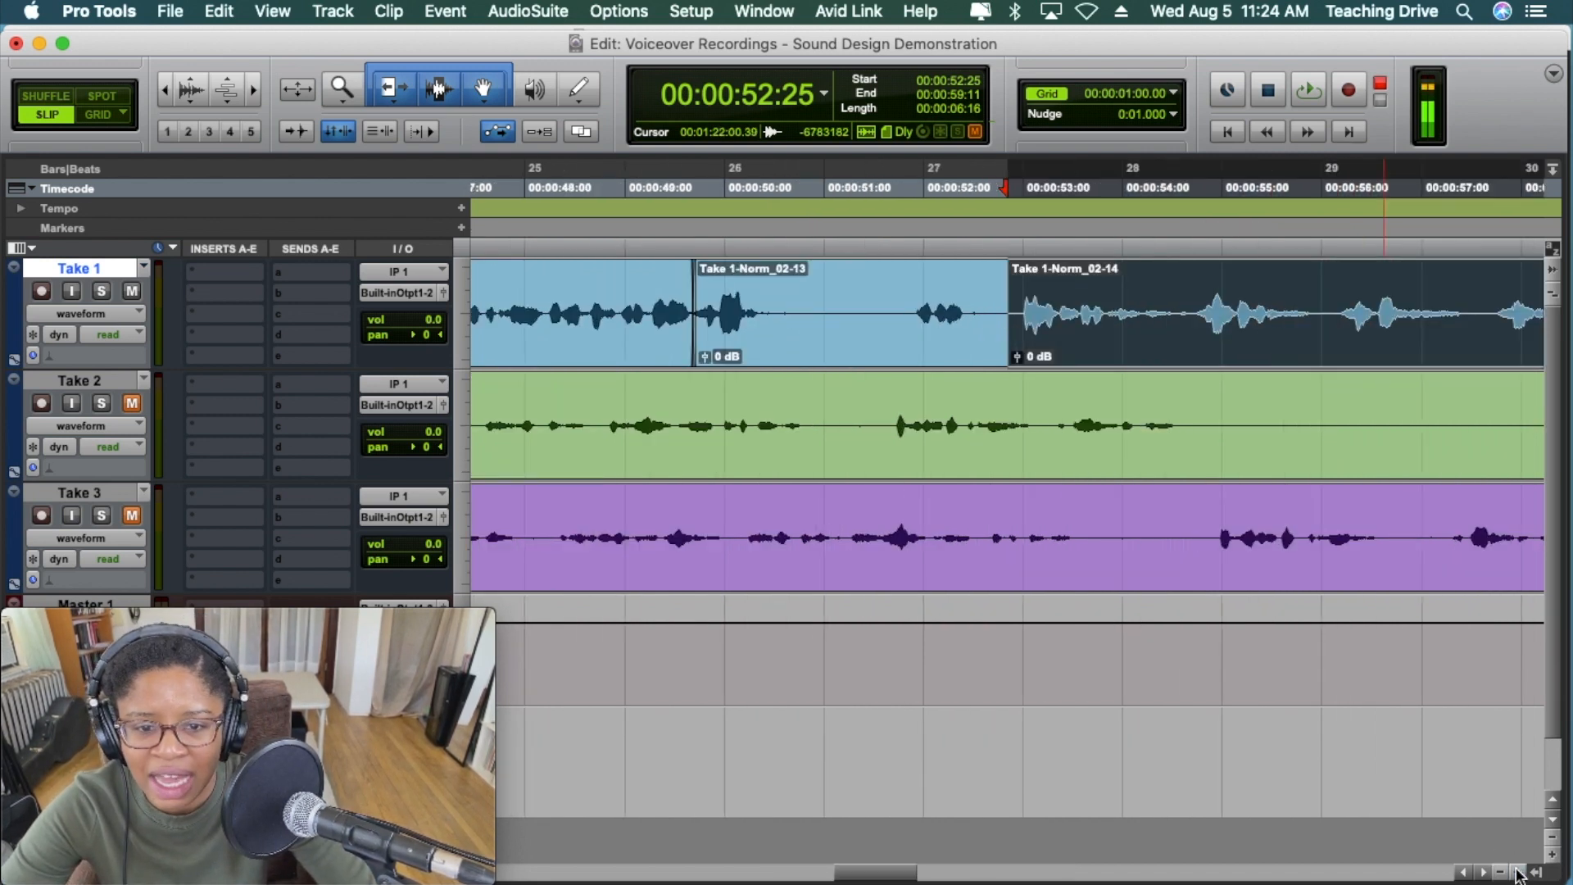
left_click_drag(883, 873, 908, 875)
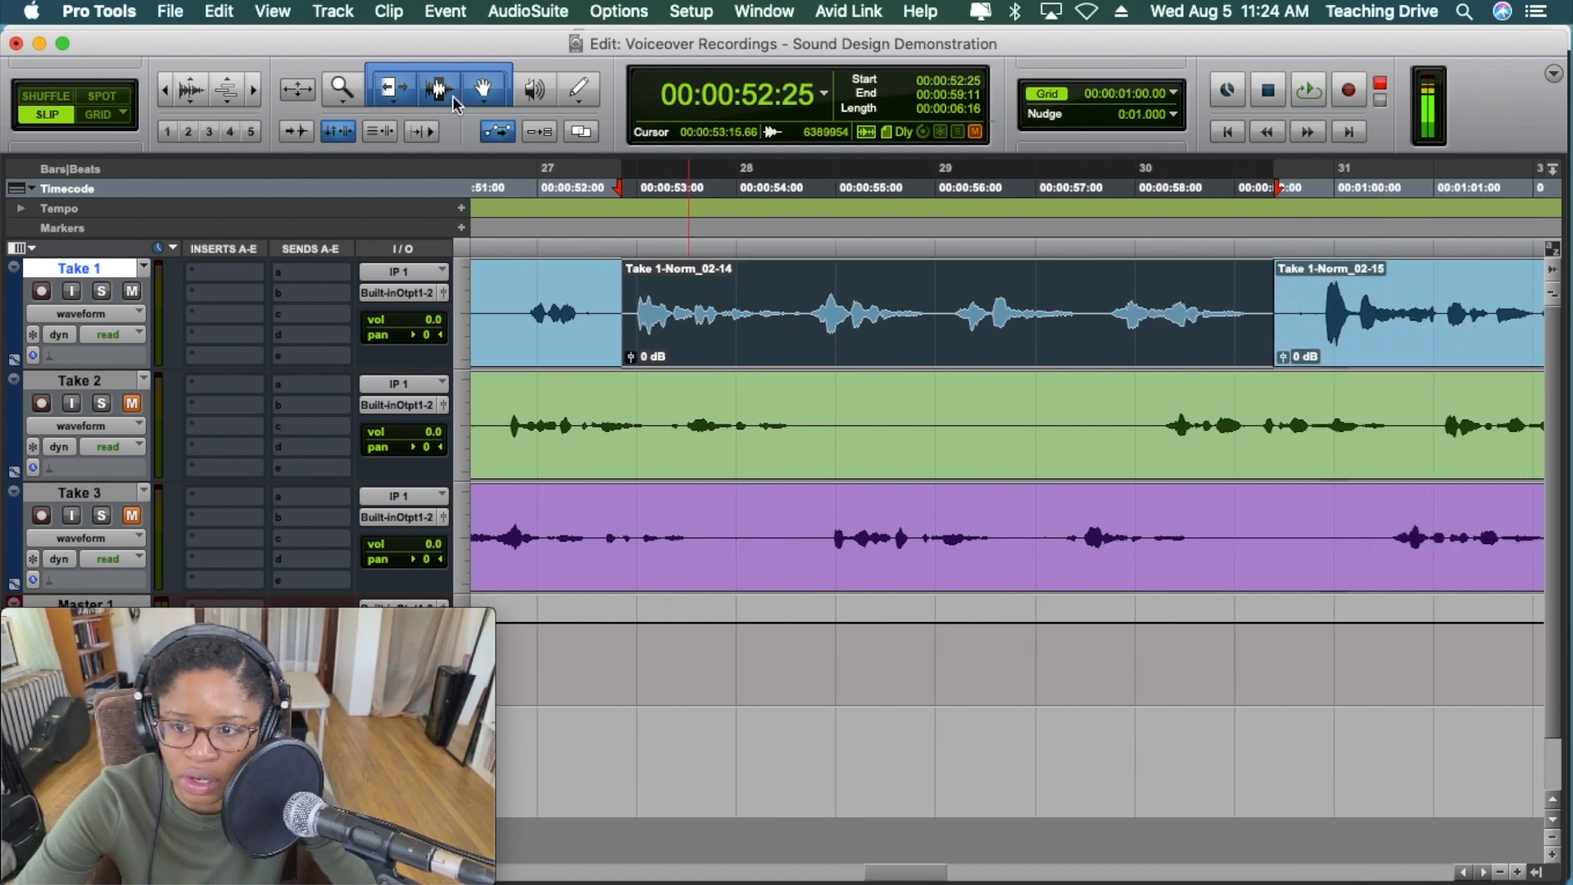
- Time-compress the separated Take 1 clip with the TCE Trim tool so it ends at 00:00:59:09, then restore the Standard Trim tool
left_click(397, 91)
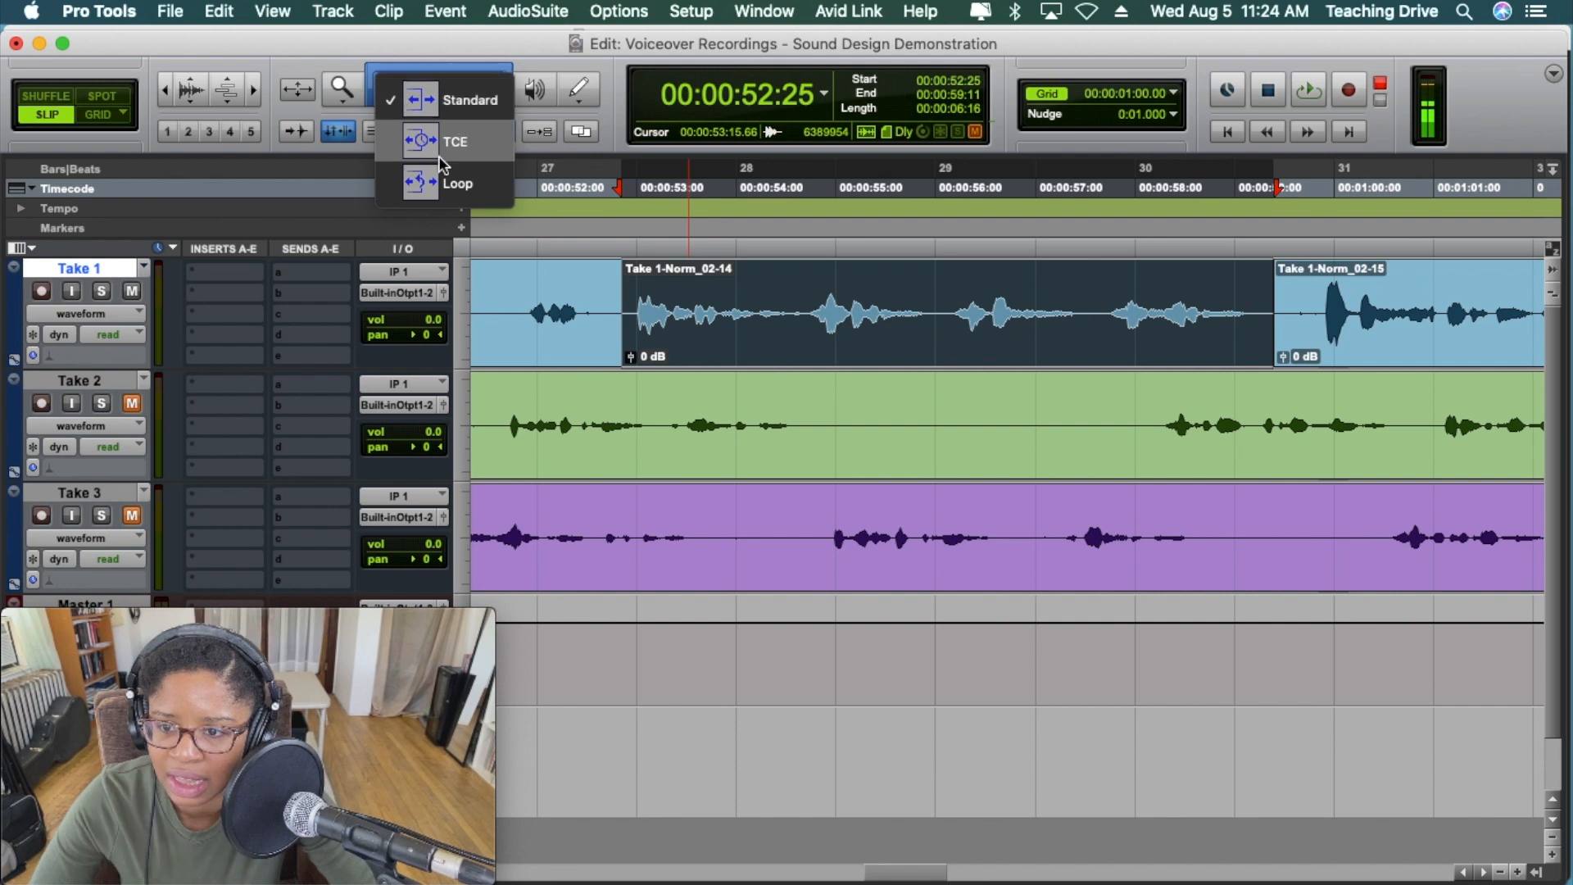
left_click(466, 49)
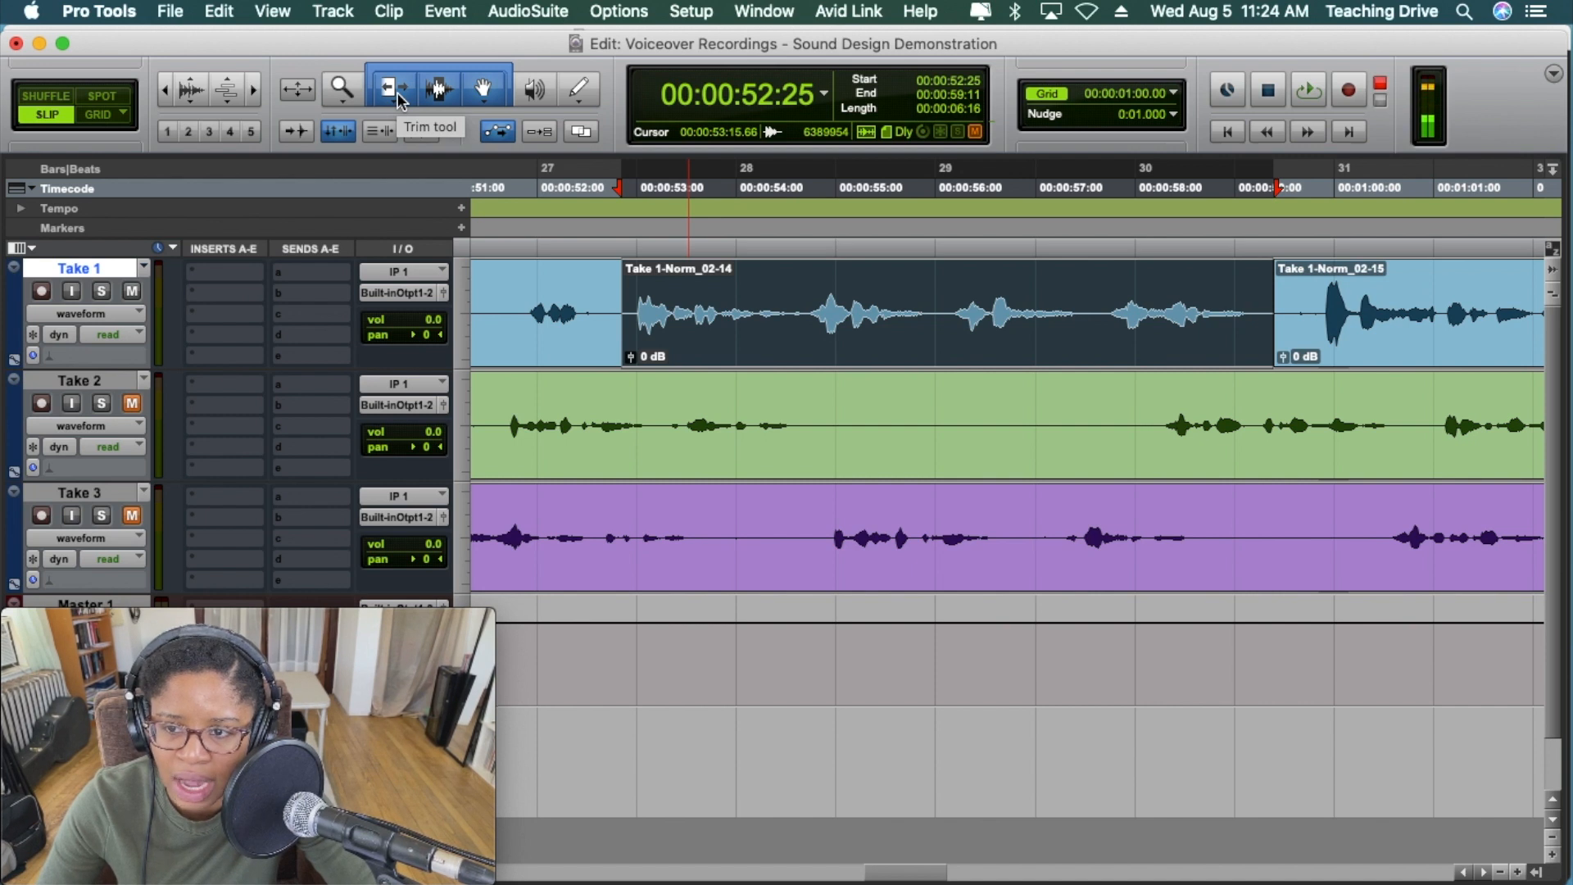
left_click(400, 100)
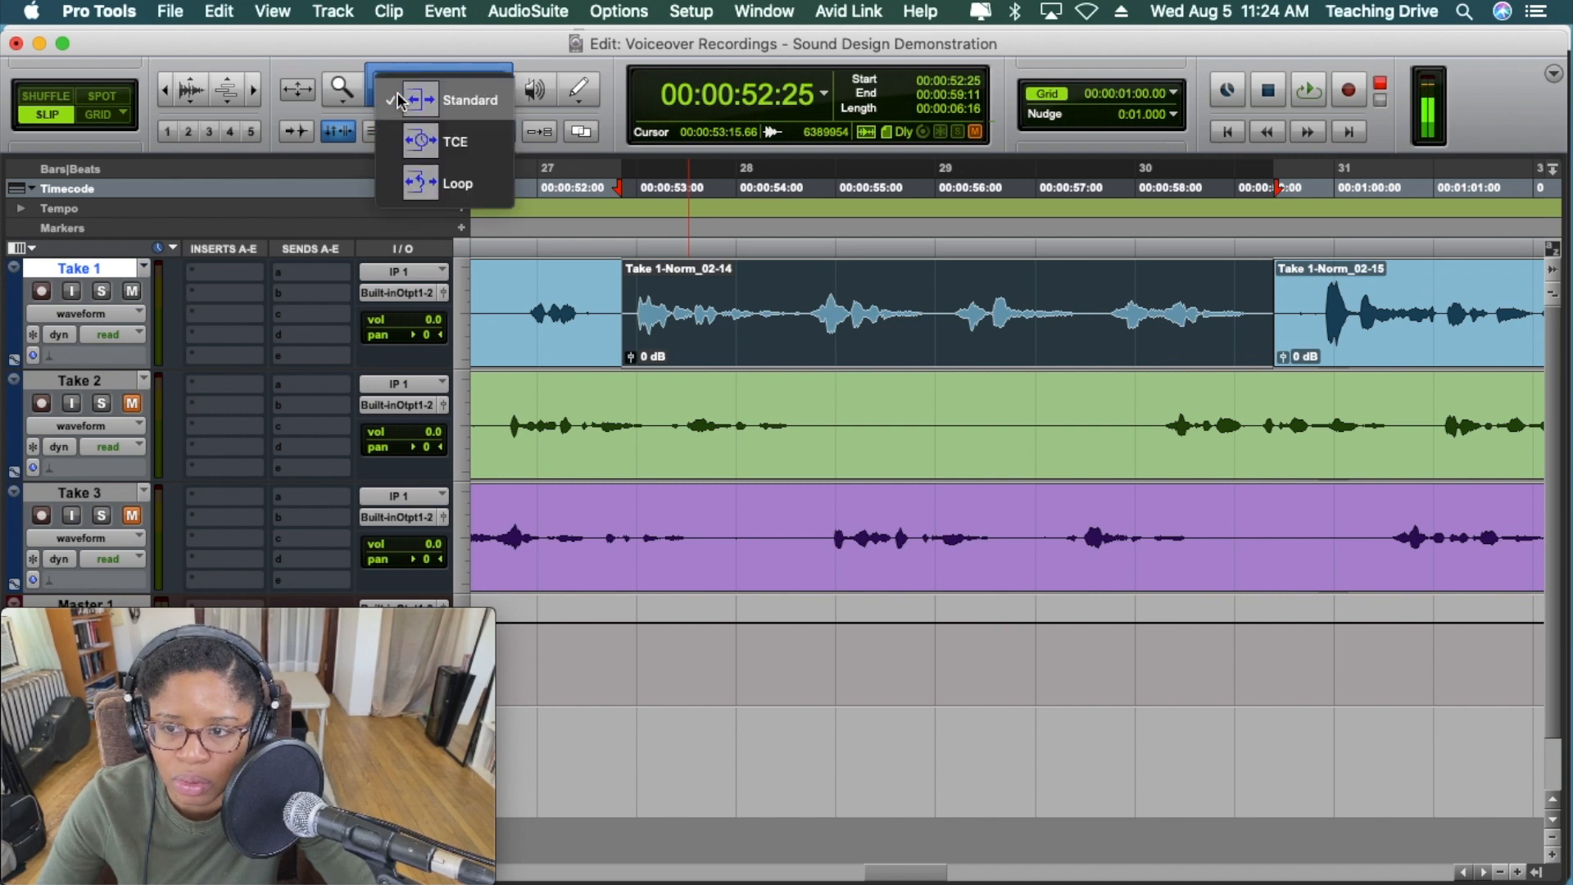
left_click(440, 147)
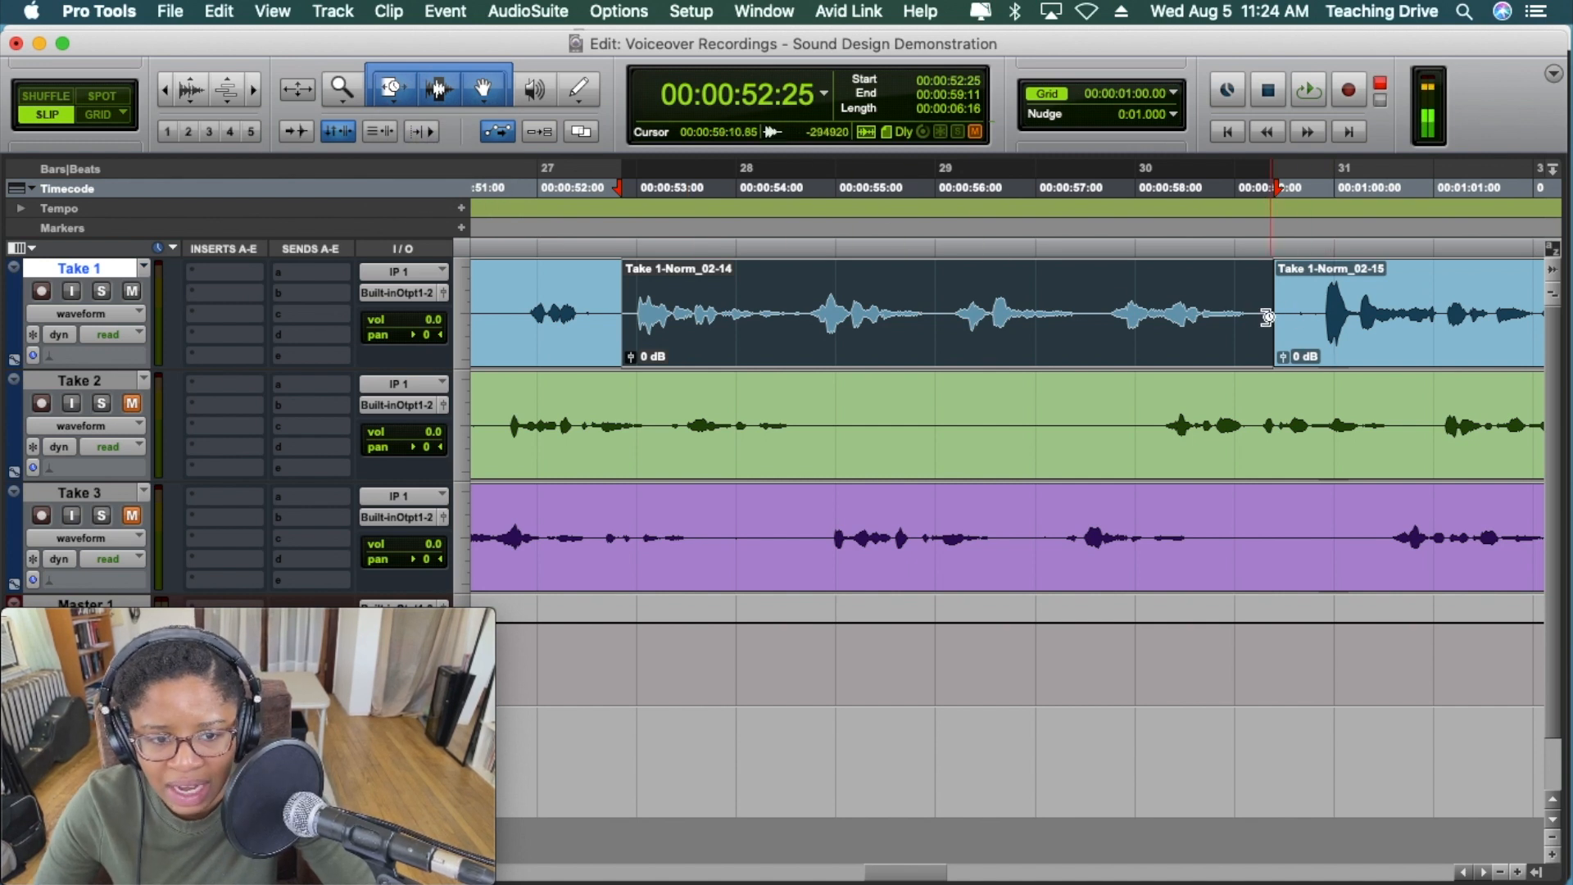
left_click_drag(1267, 317, 1264, 318)
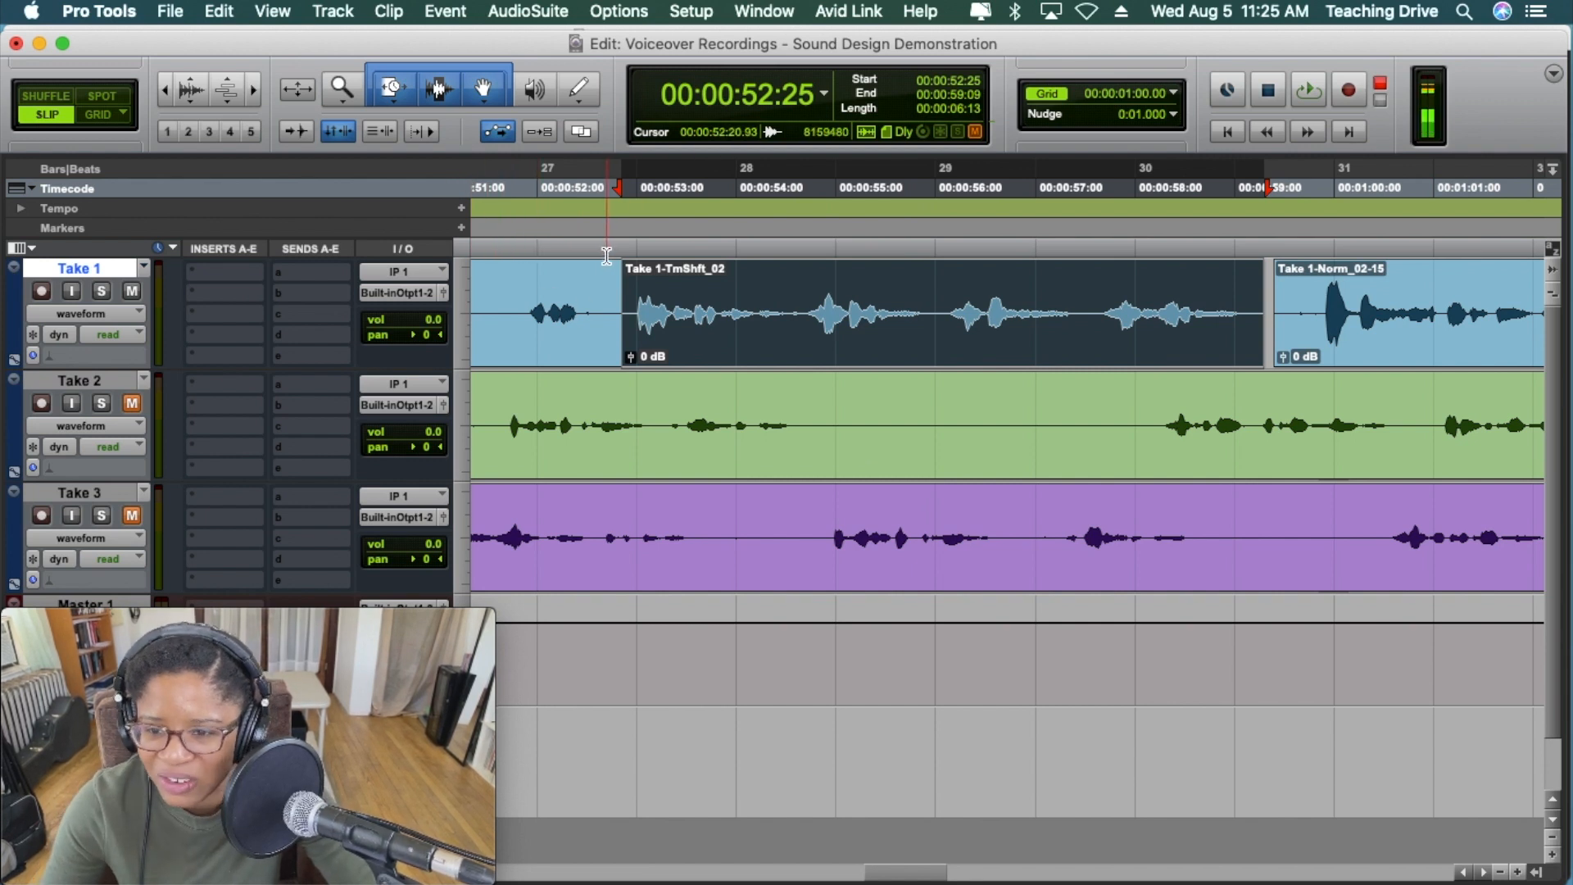
left_click(400, 94)
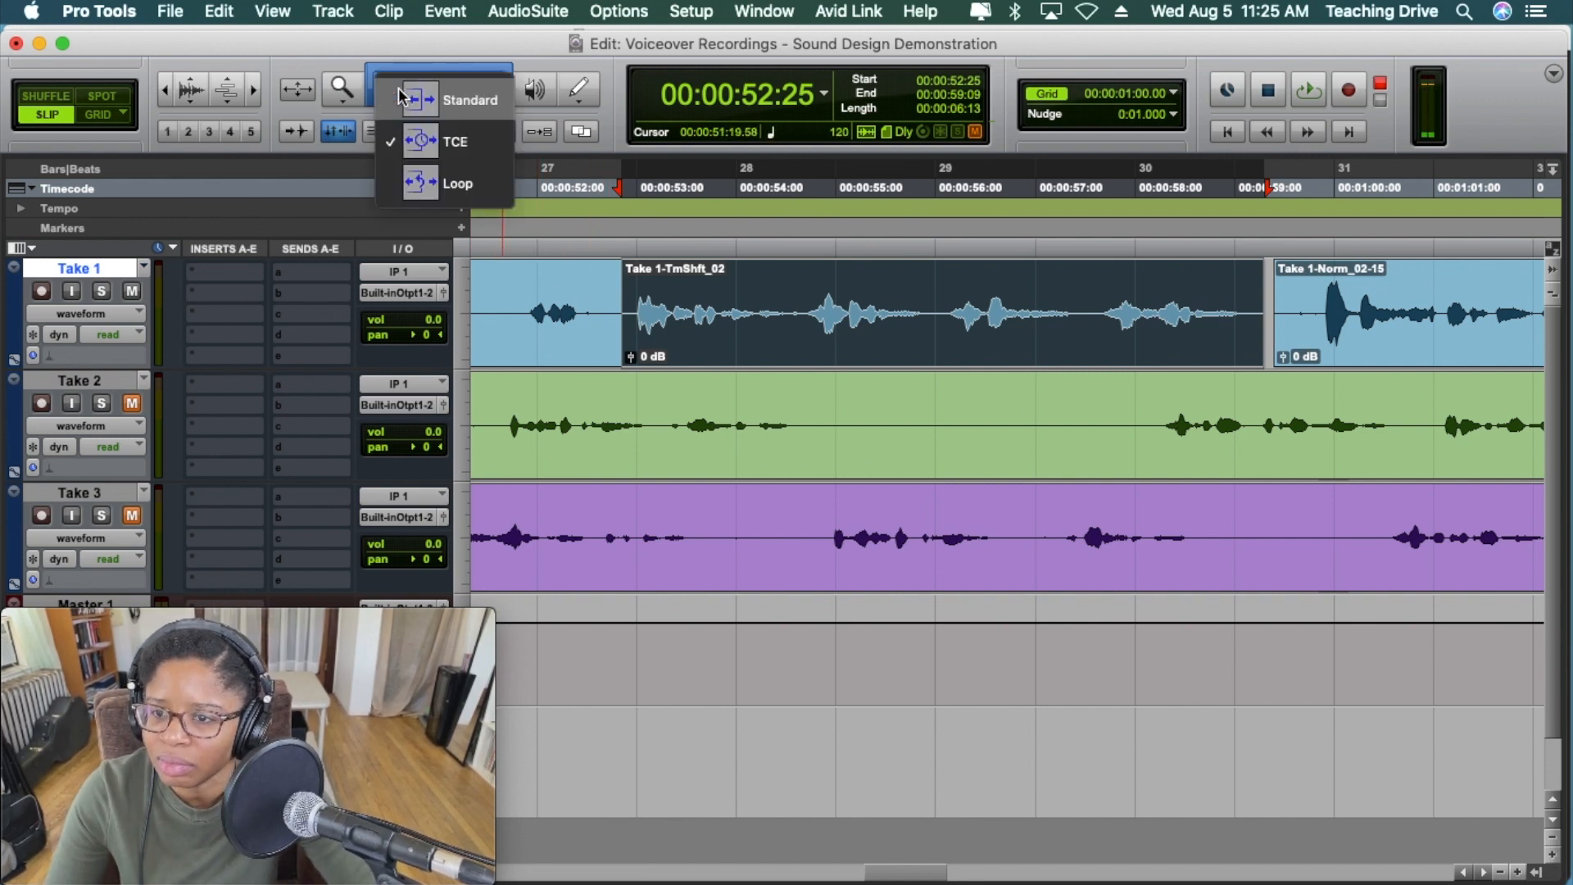
left_click(434, 102)
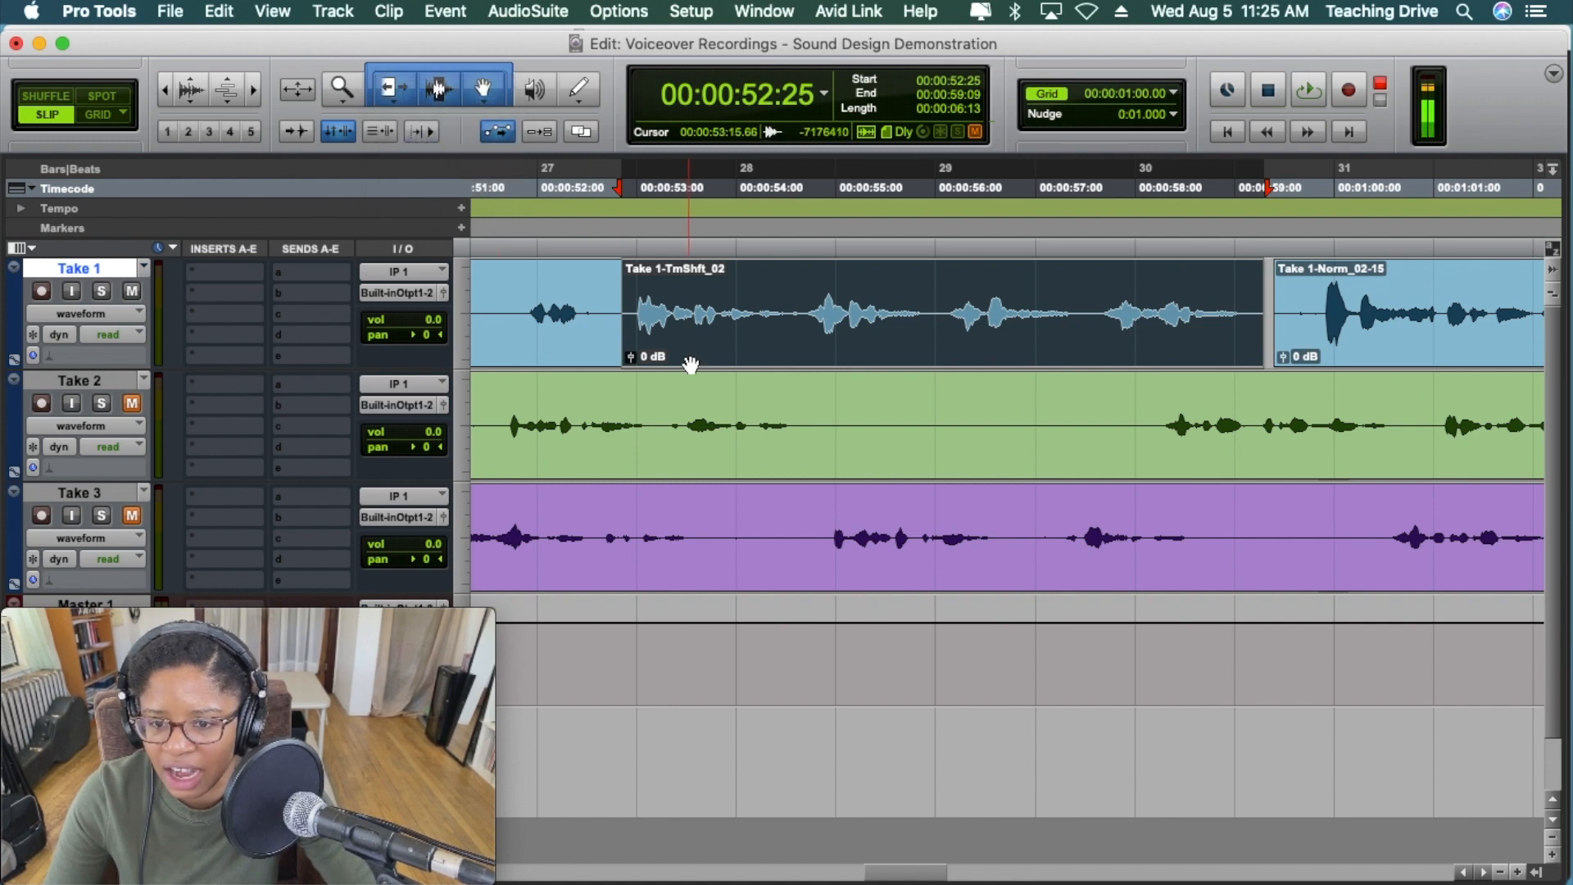
- Play Take 1 from 00:00:52:15 through the time-compressed clip and into the following phrases
left_click(1502, 873)
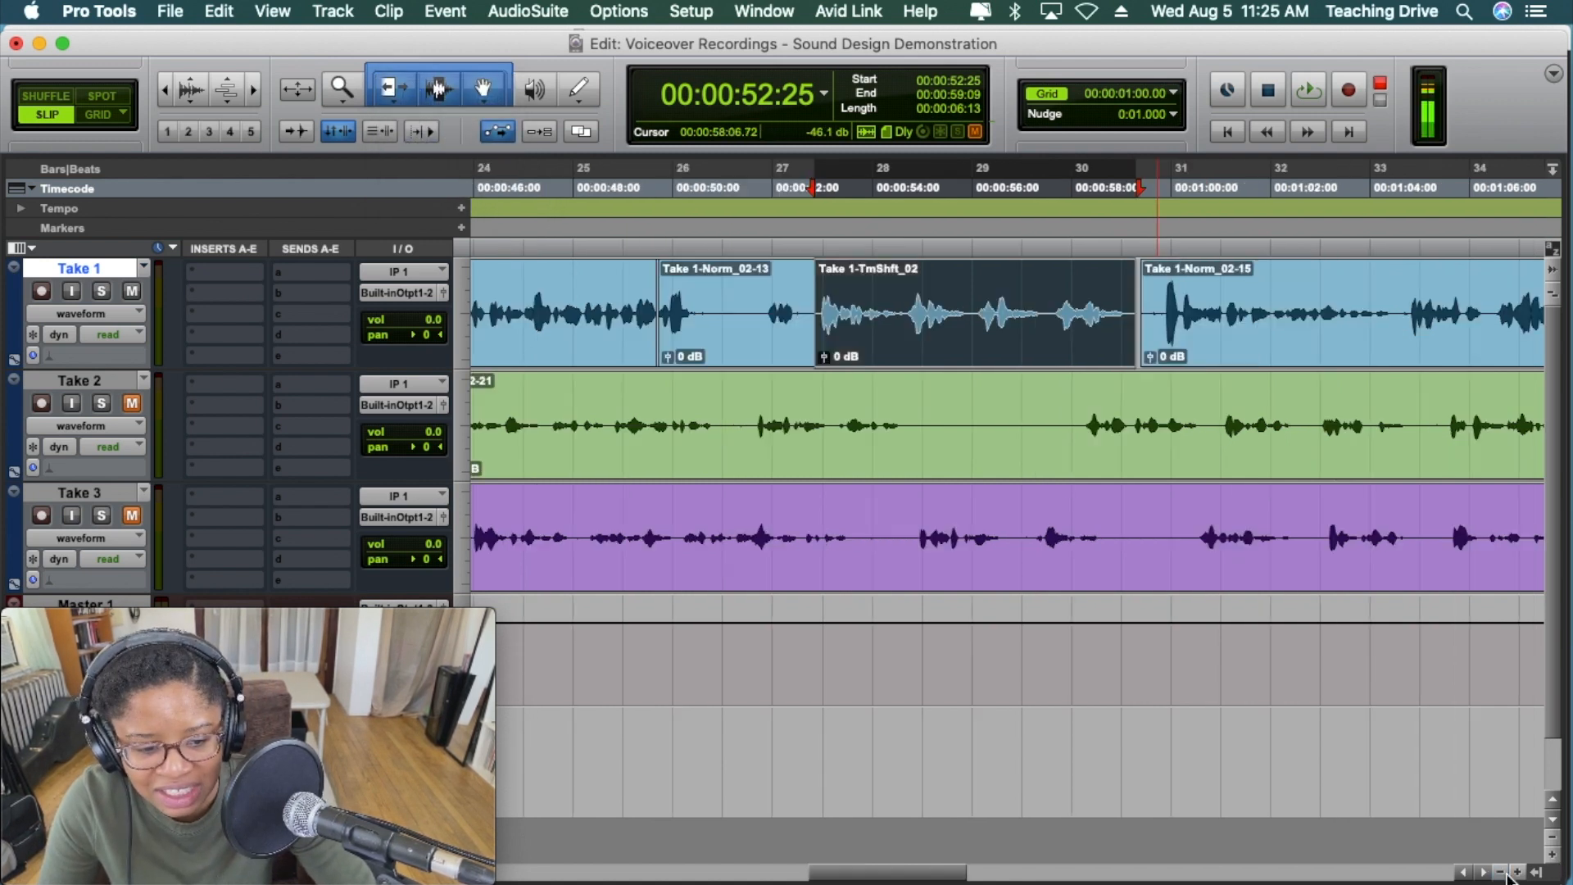
left_click(1502, 873)
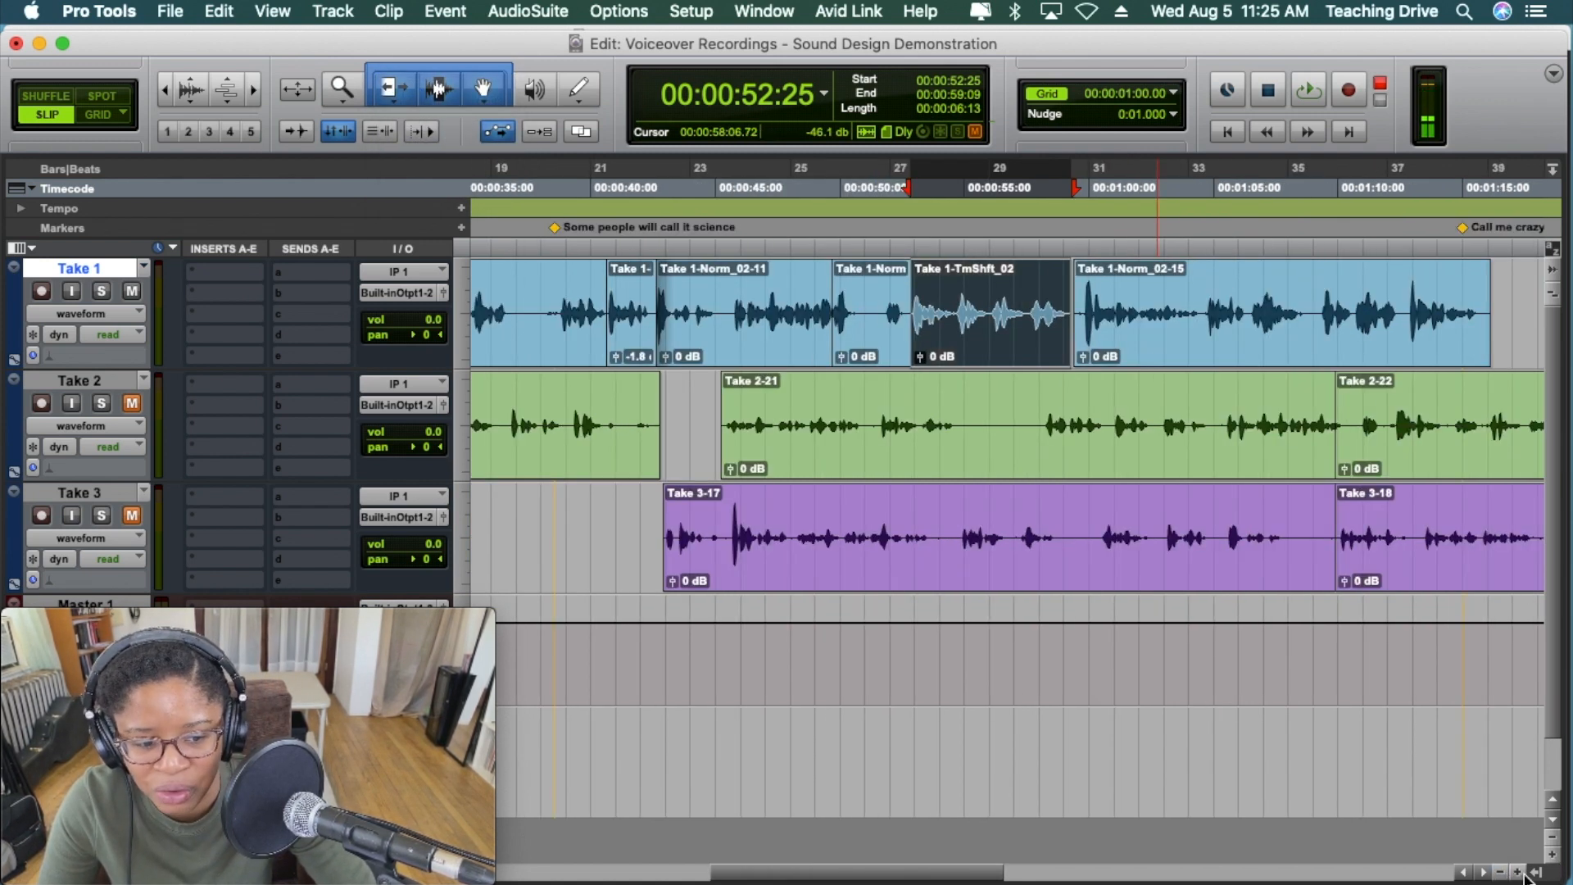
left_click(1517, 872)
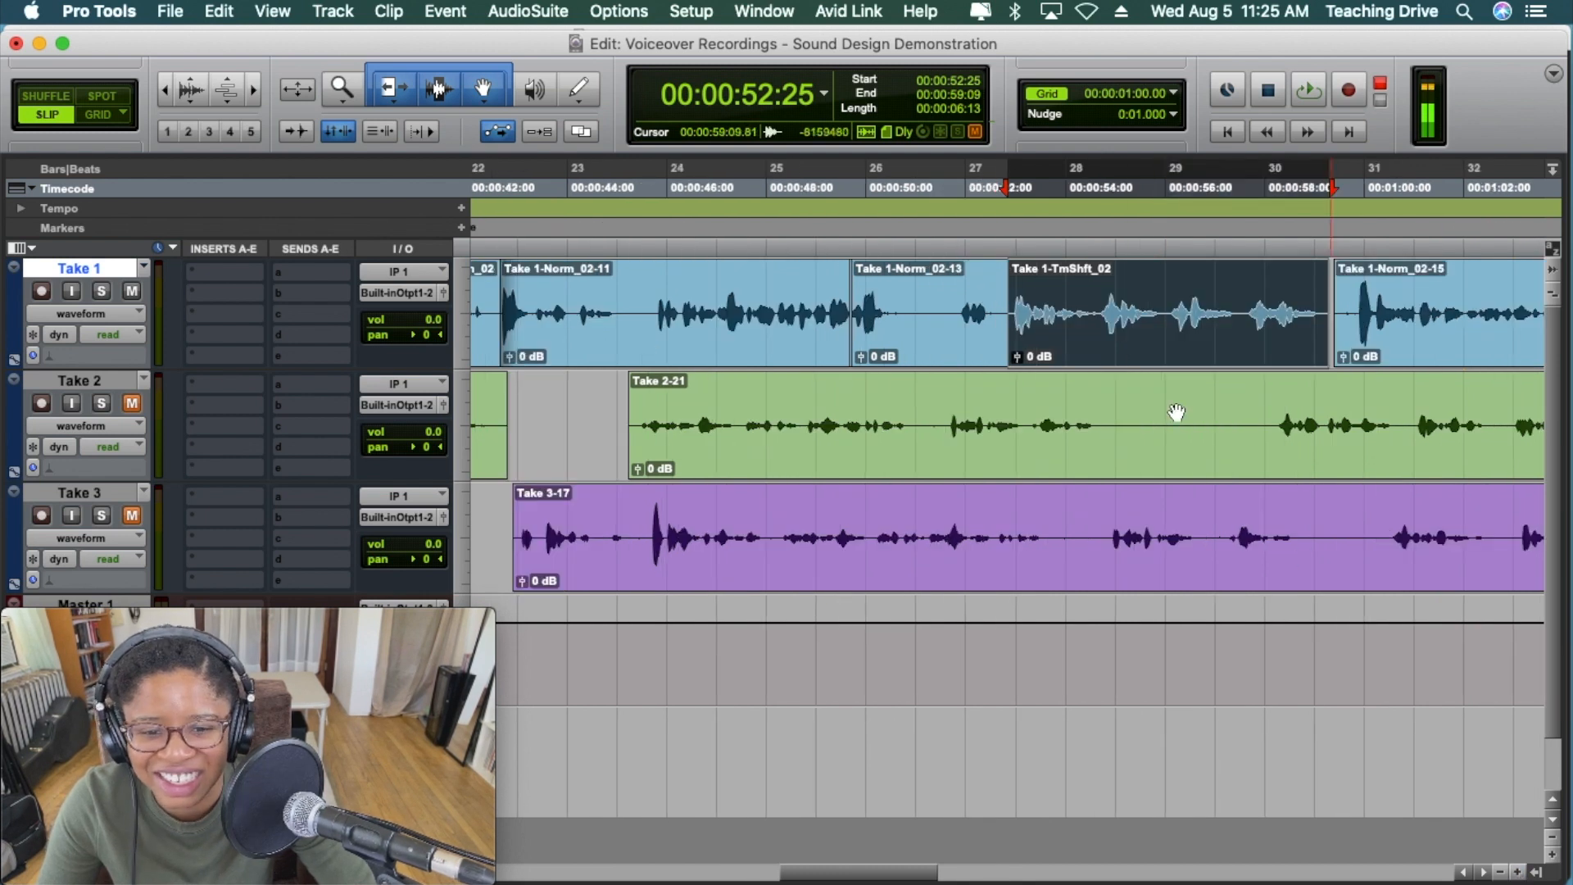
left_click(993, 243)
key("space")
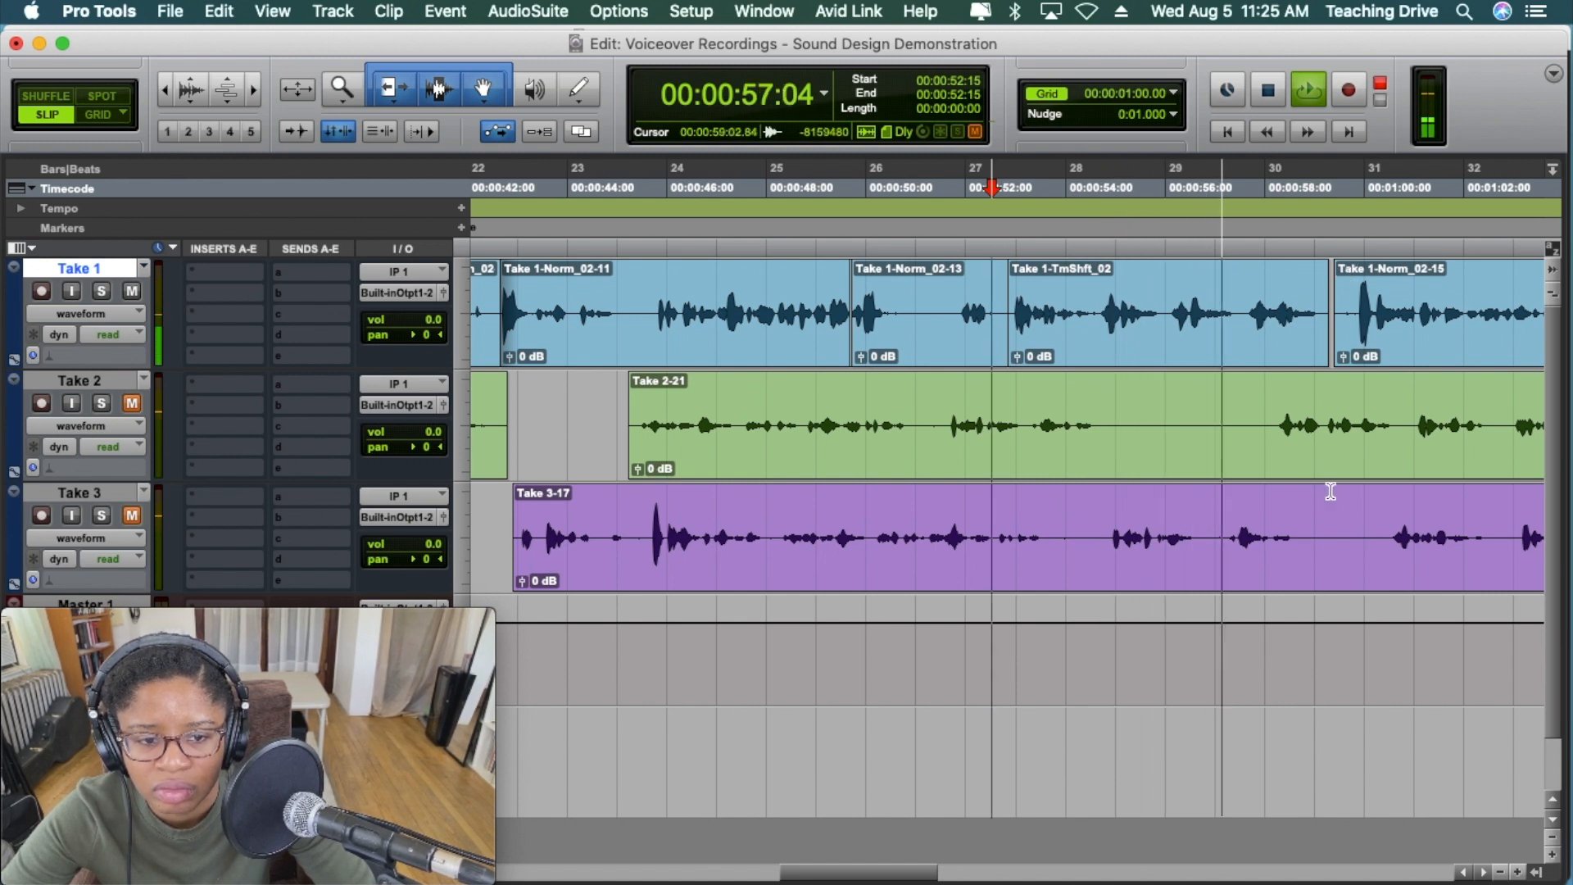
left_click(1501, 873)
left_click(1501, 872)
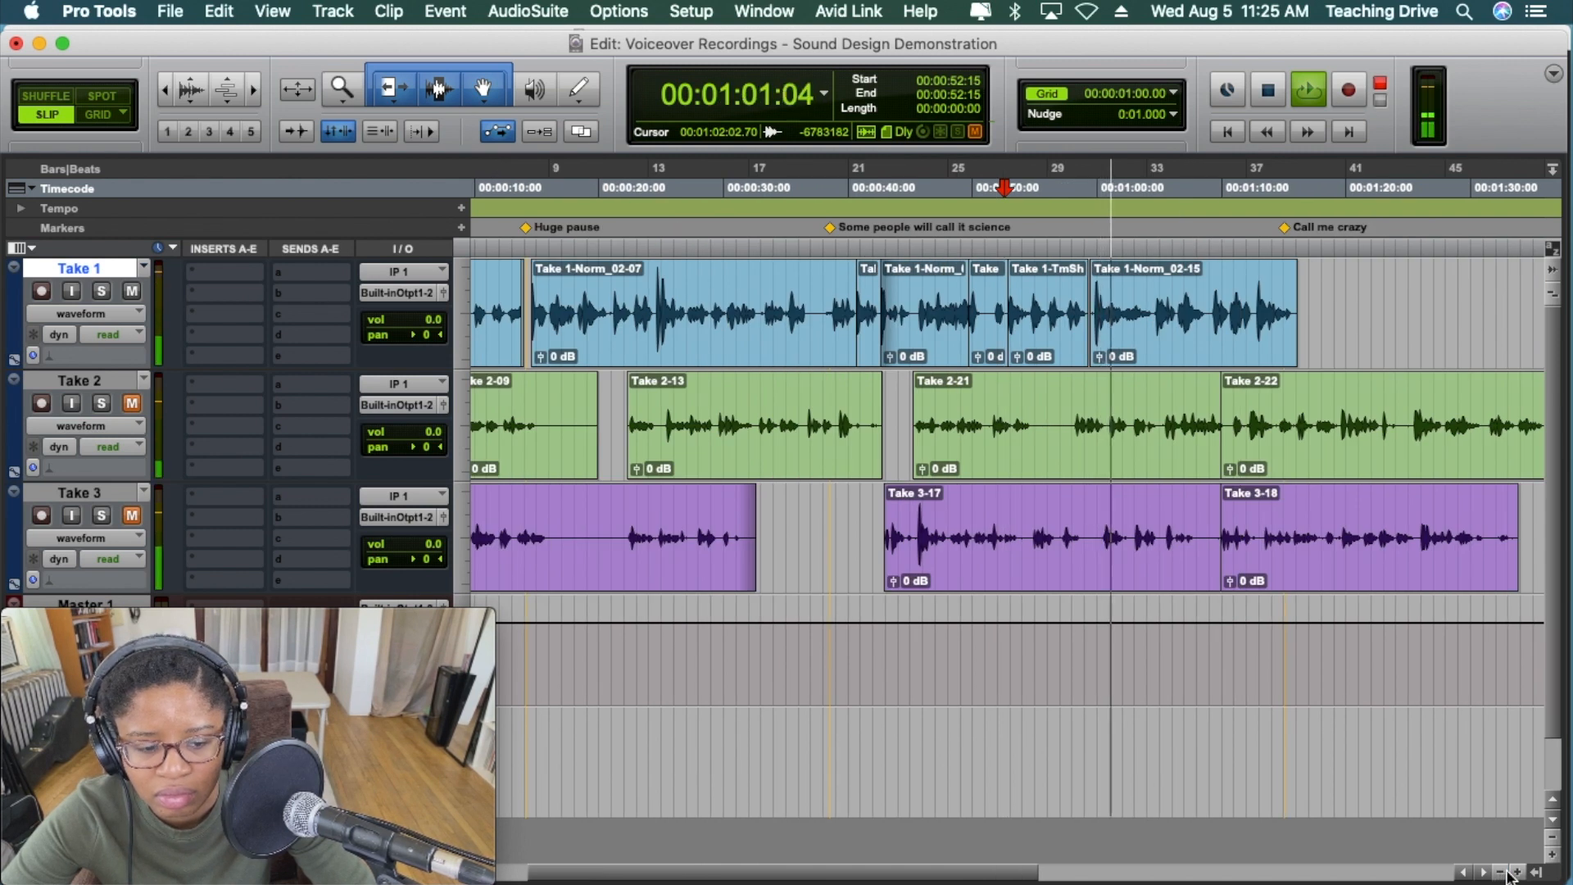
left_click(1517, 874)
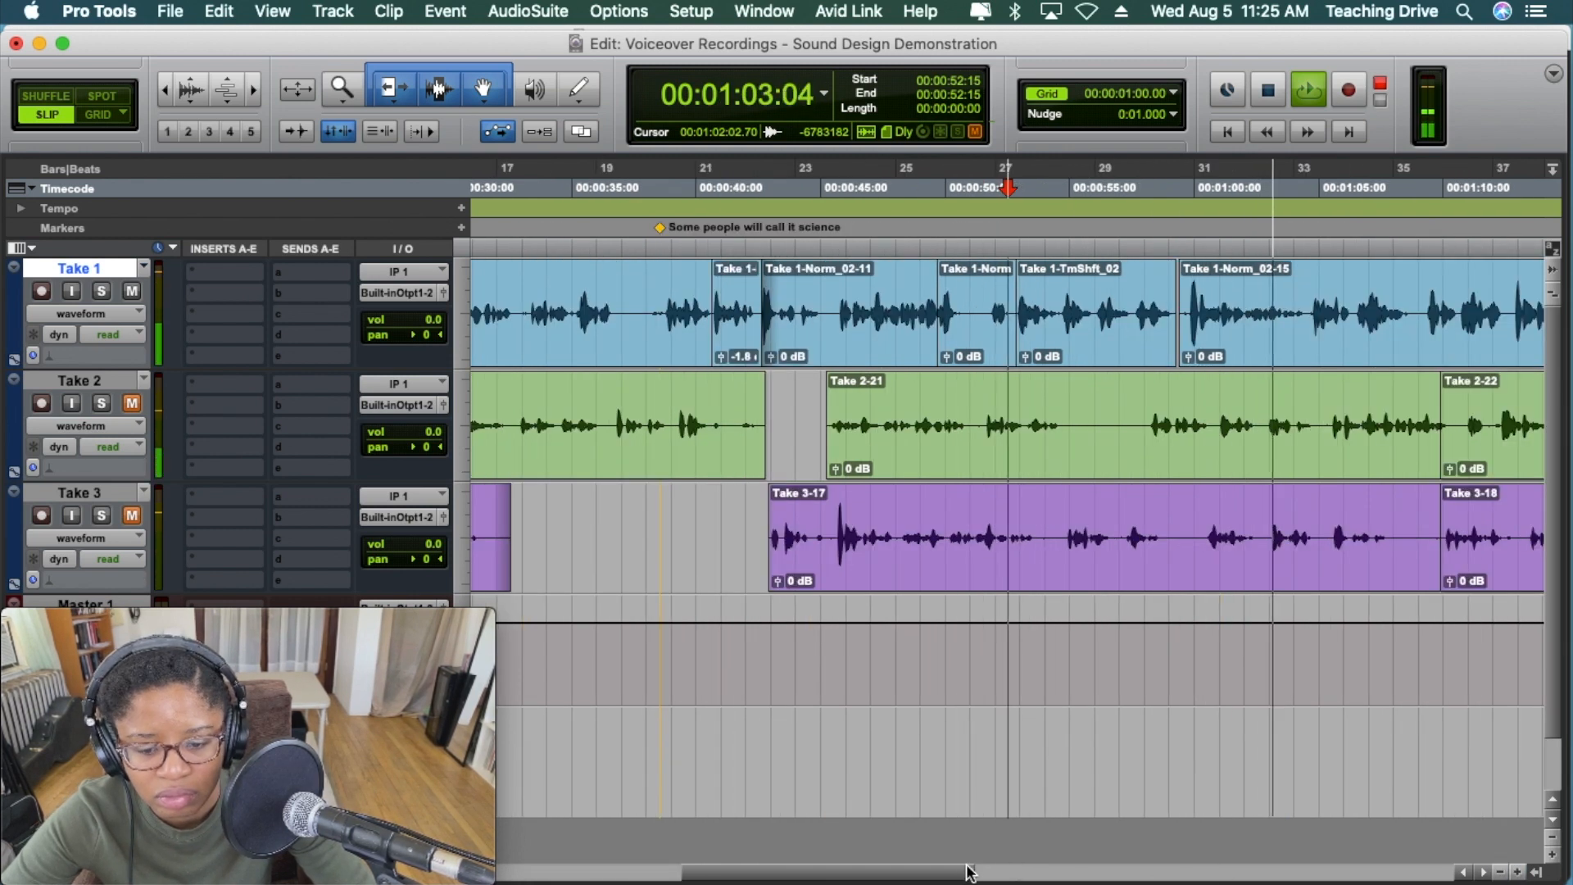
left_click_drag(962, 870, 1014, 873)
key("space")
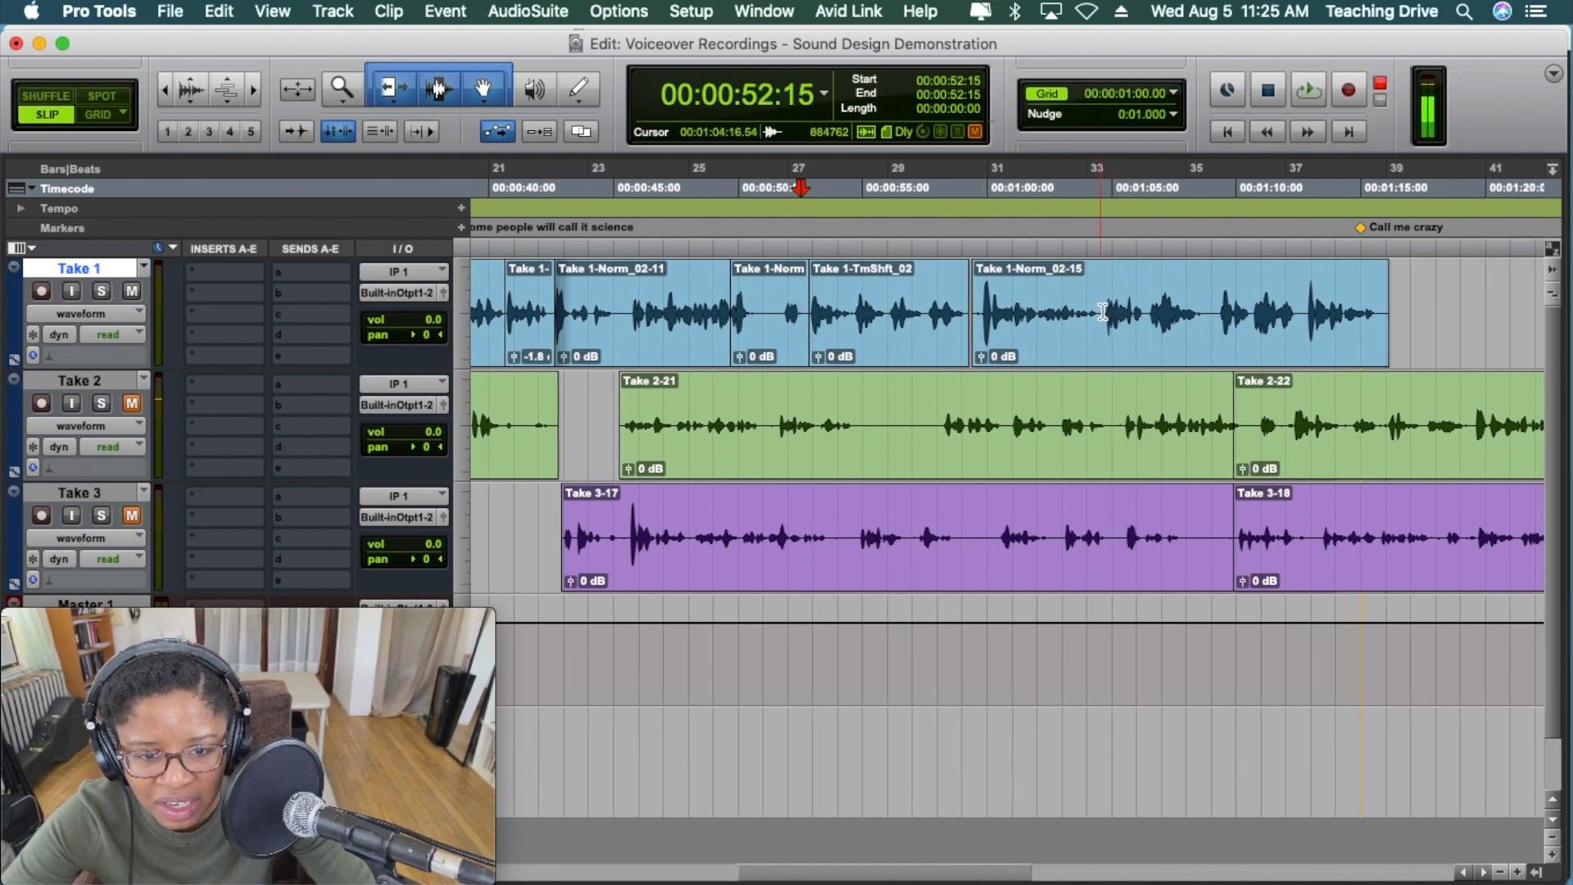
- Separate Take 1 at 00:01:04:16 and shift the second part to start at 00:01:04:24, leaving a short pause
left_click(1102, 311)
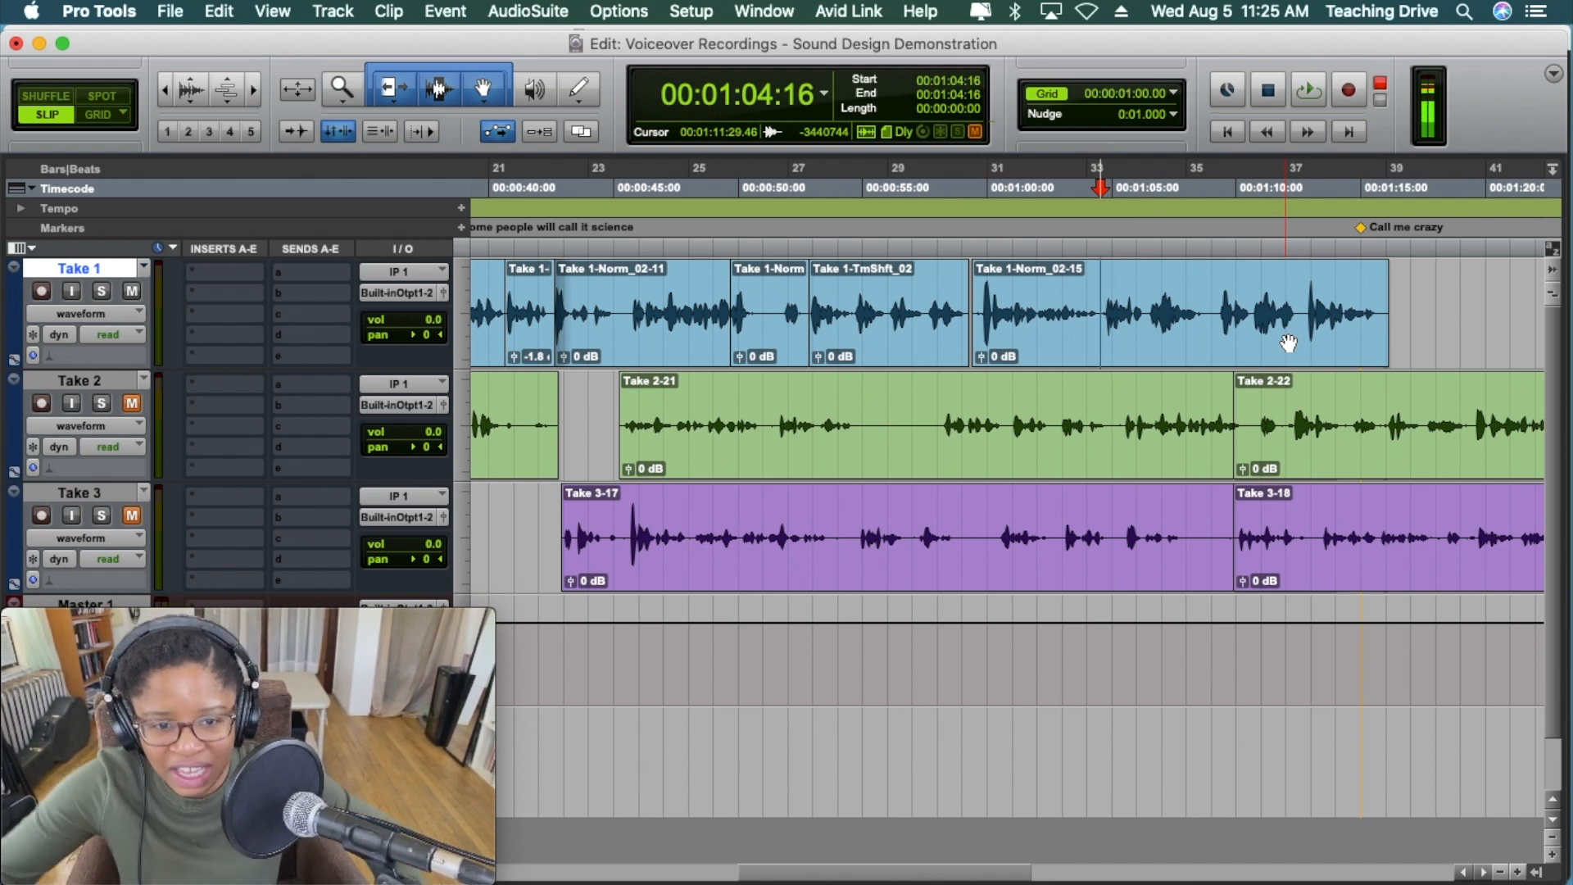
key("super+e")
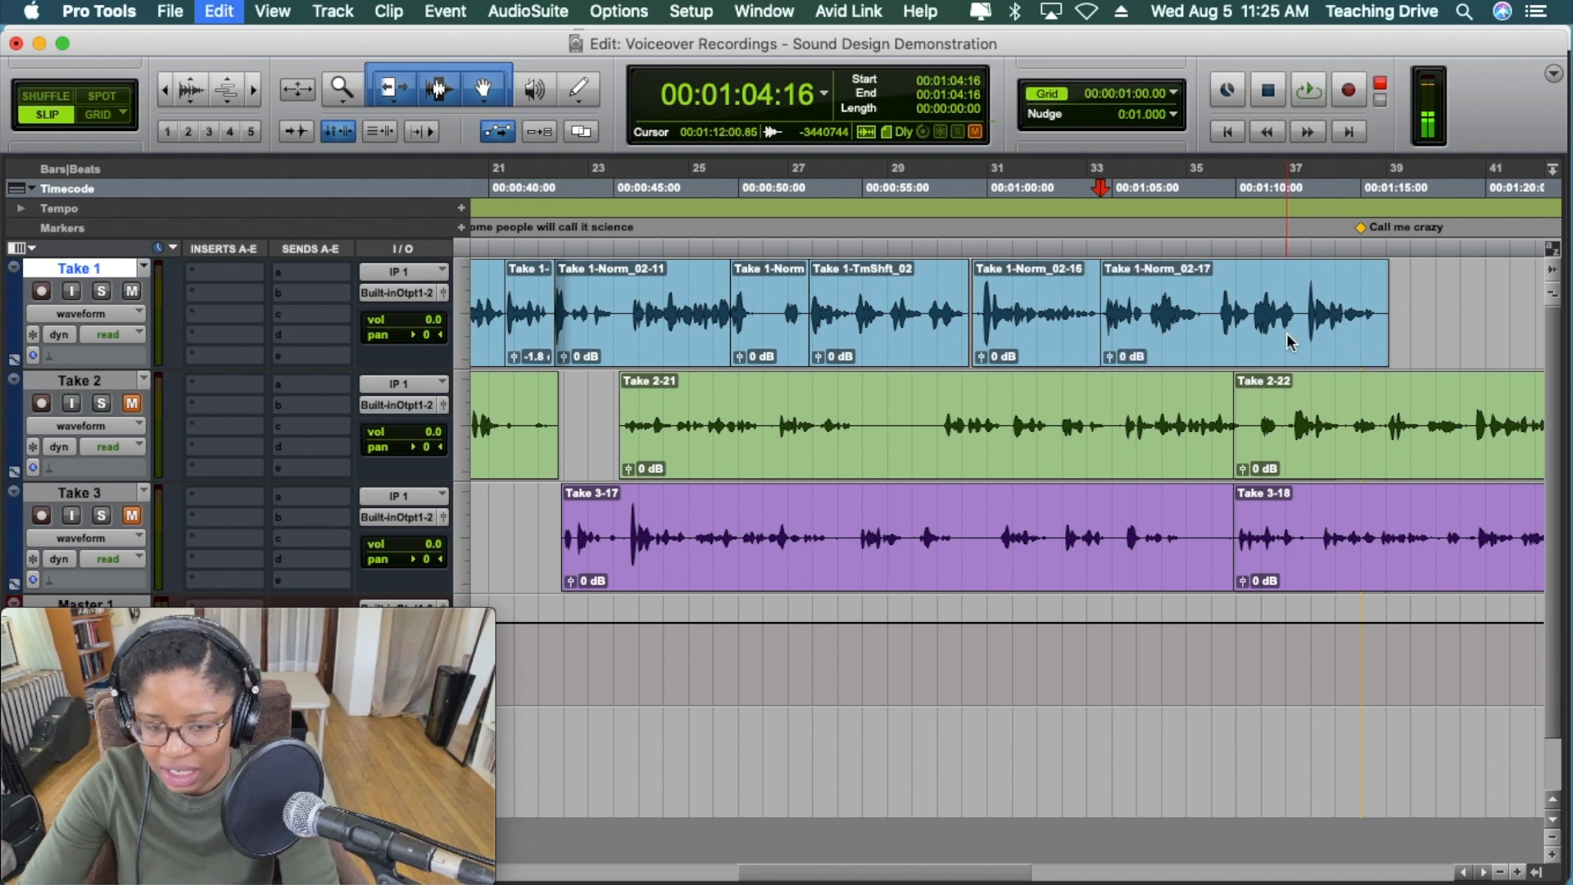
left_click(1241, 336)
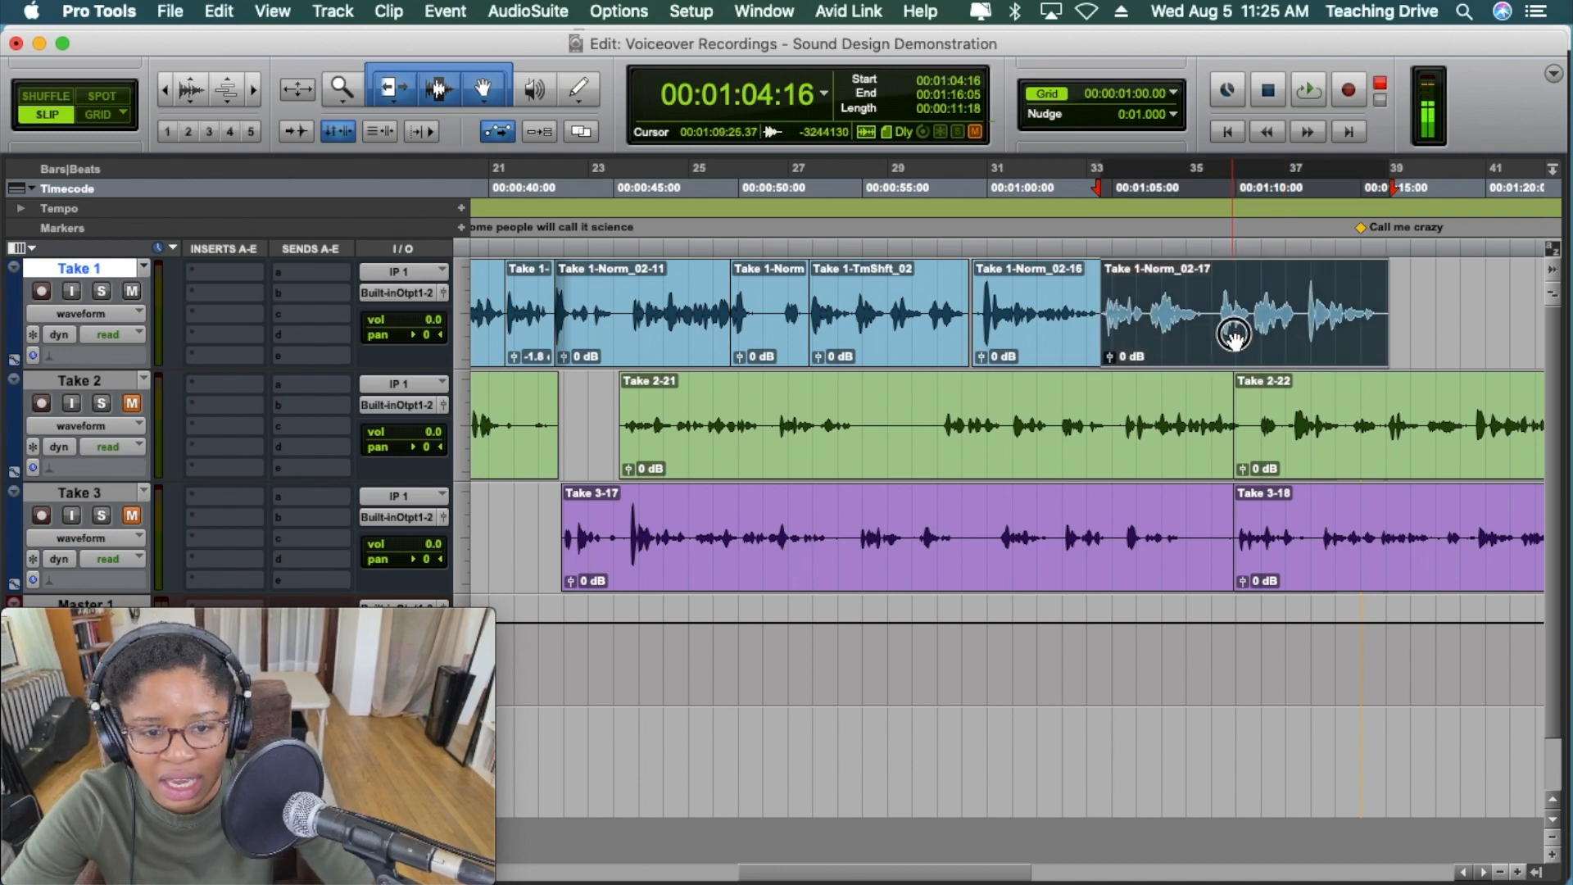
left_click_drag(1241, 336, 1242, 340)
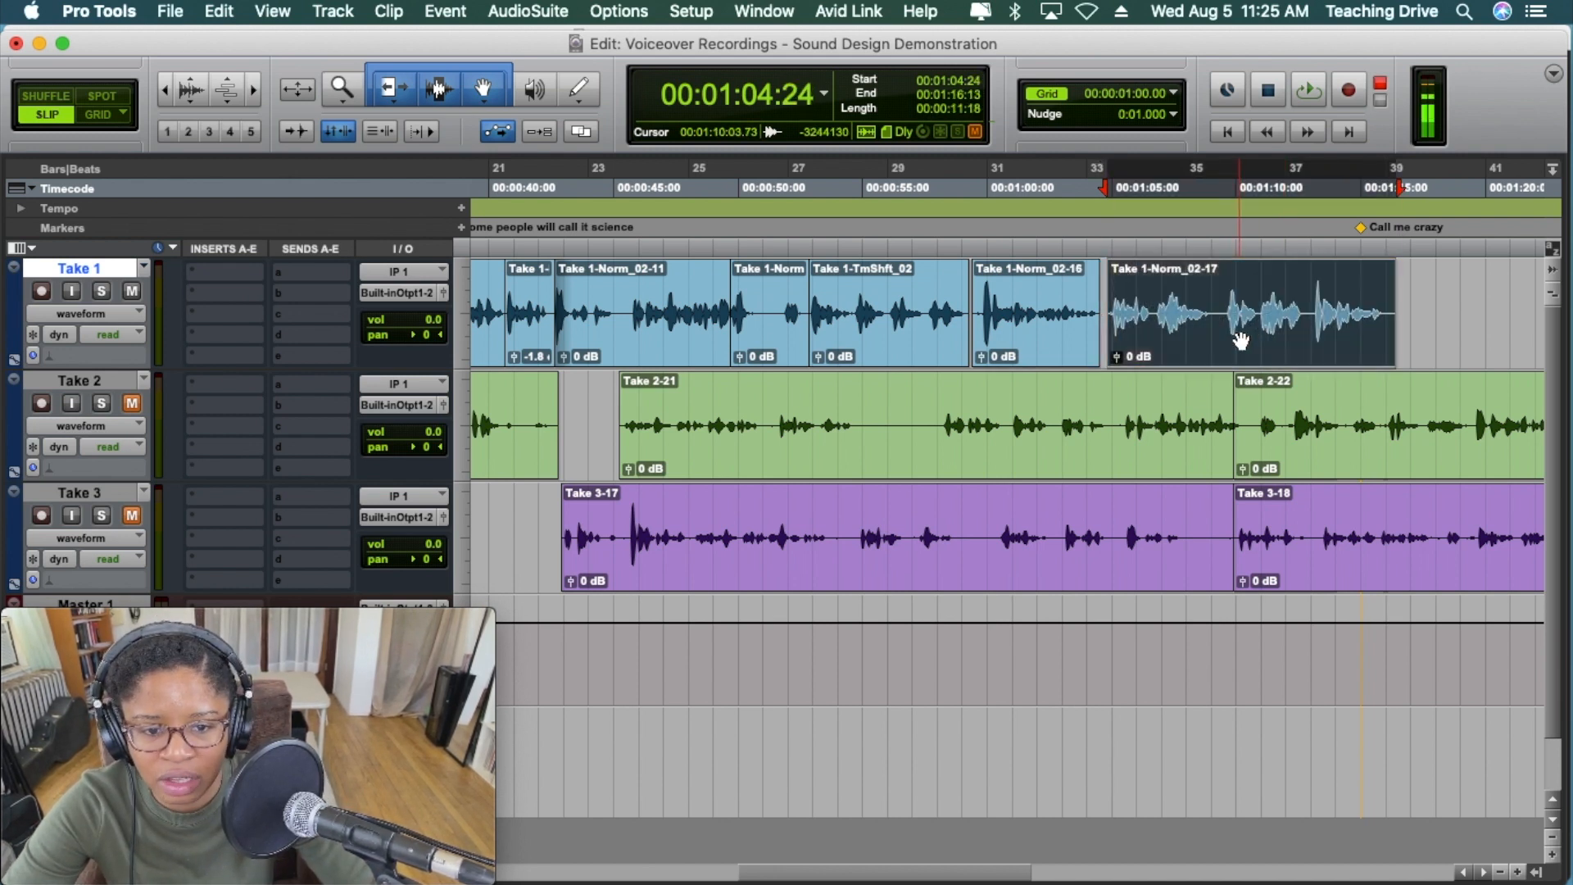
- Play Take 1 from 00:01:02:02 across the newly opened gap into the shifted clip
left_click(1040, 248)
key("space")
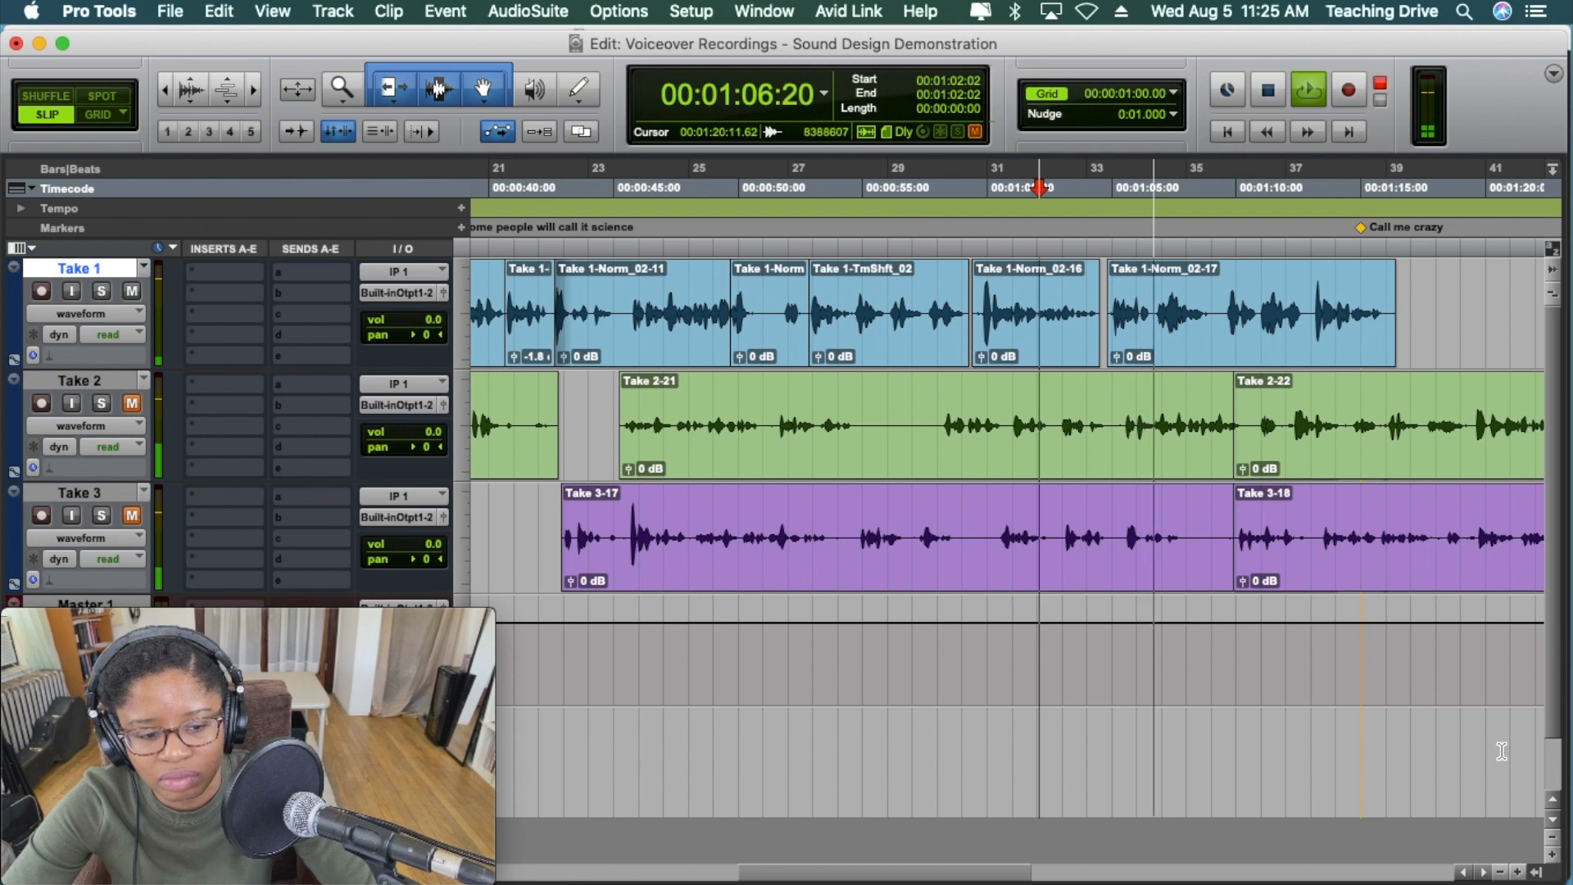
left_click(1517, 872)
left_click(1517, 872)
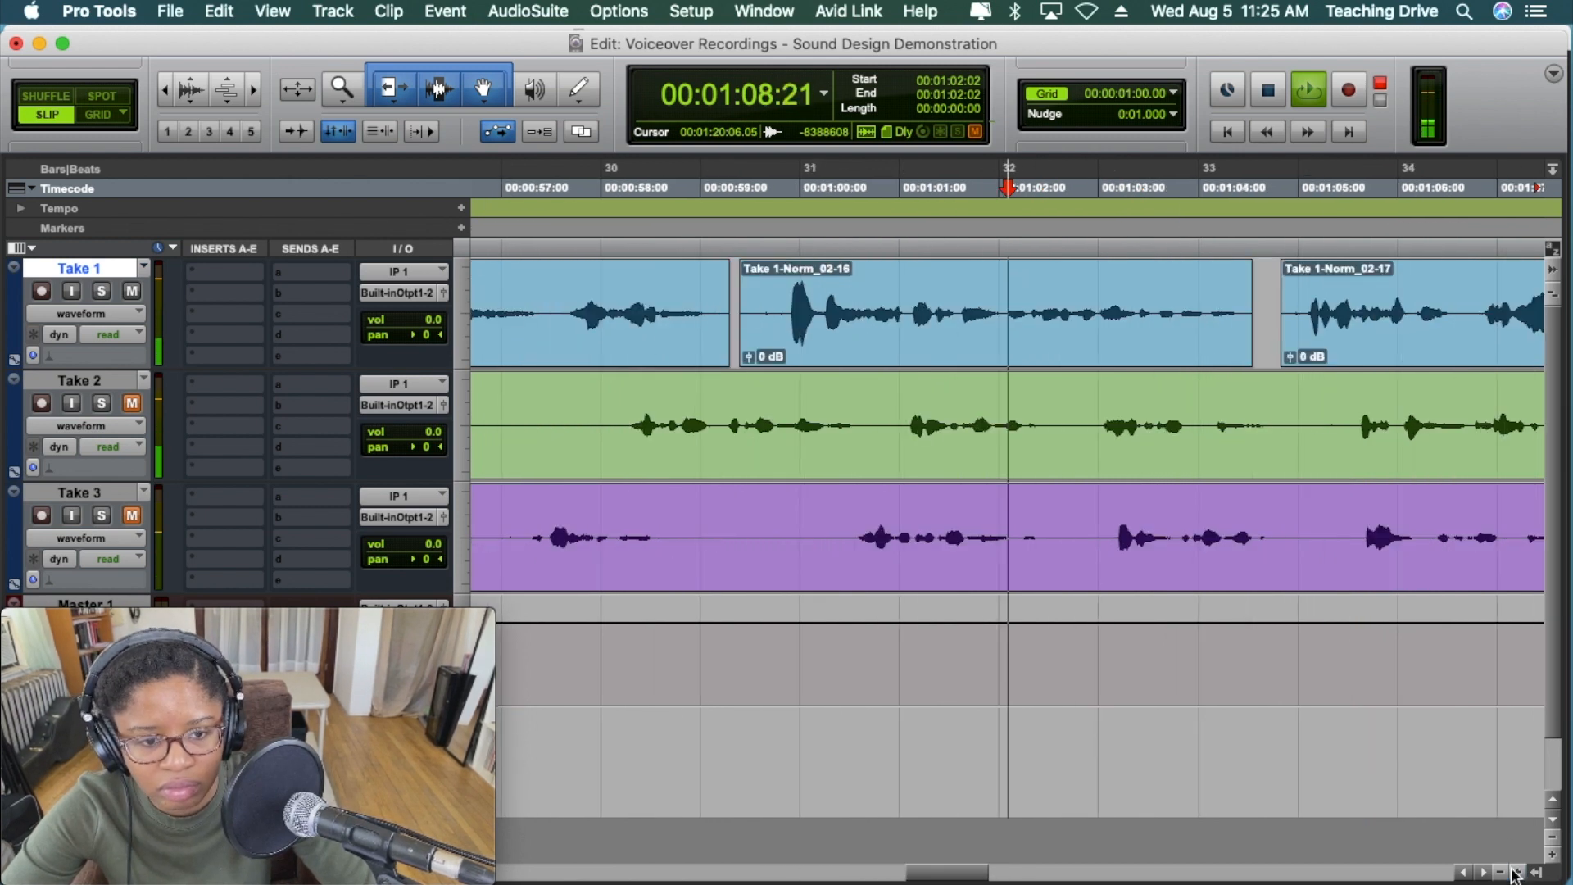
left_click_drag(936, 871, 970, 833)
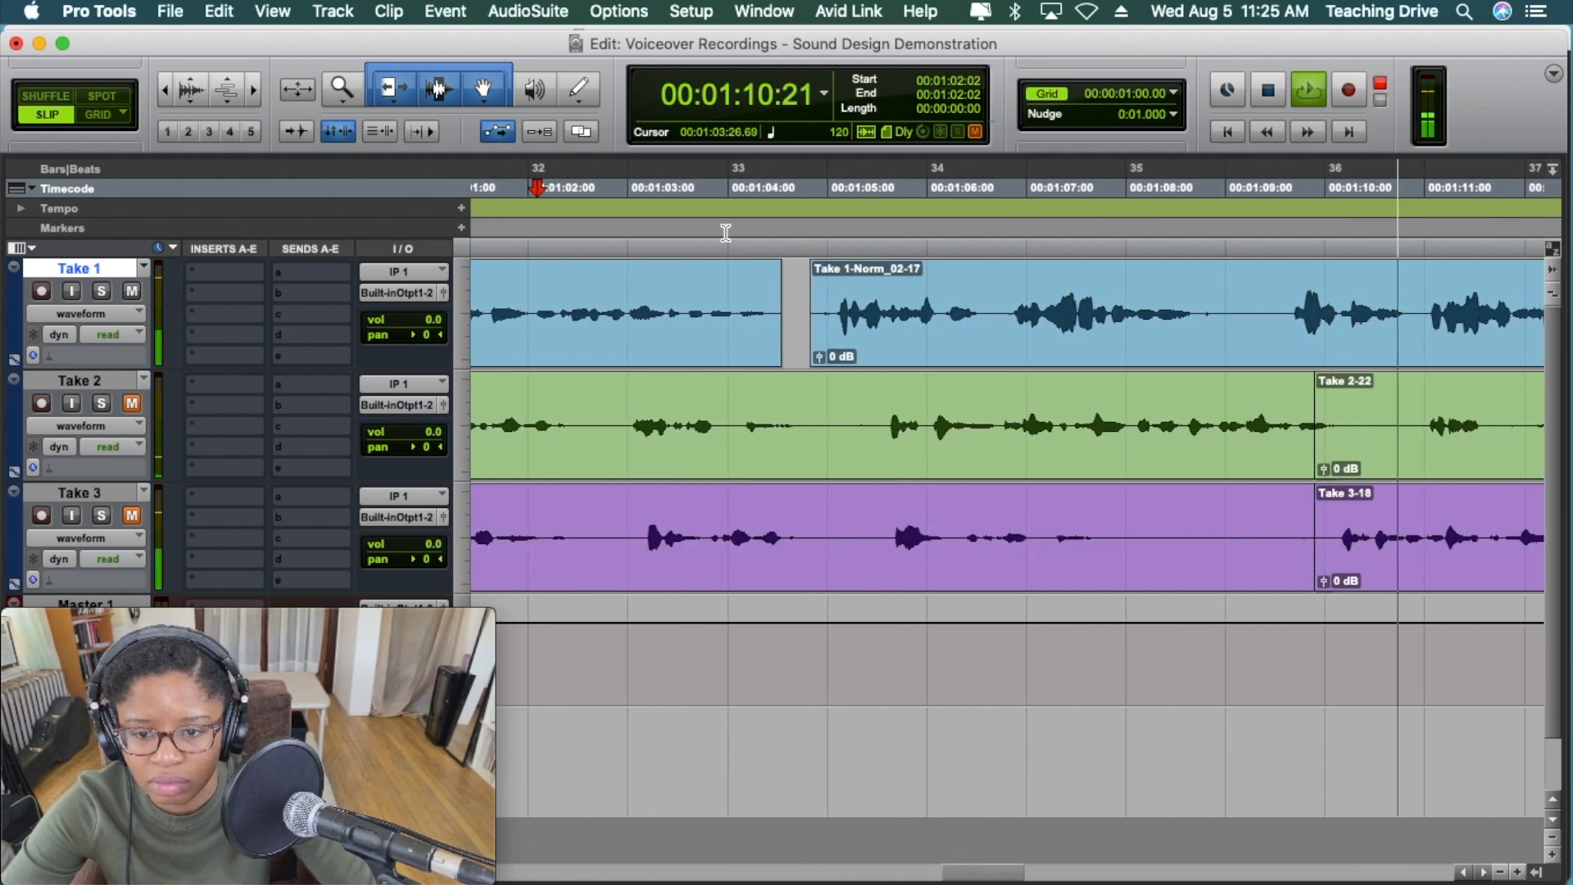
- Fade out the end of the Take 1 clip before the gap from 00:01:04:07 to 00:01:04:16
left_click_drag(780, 264, 751, 269)
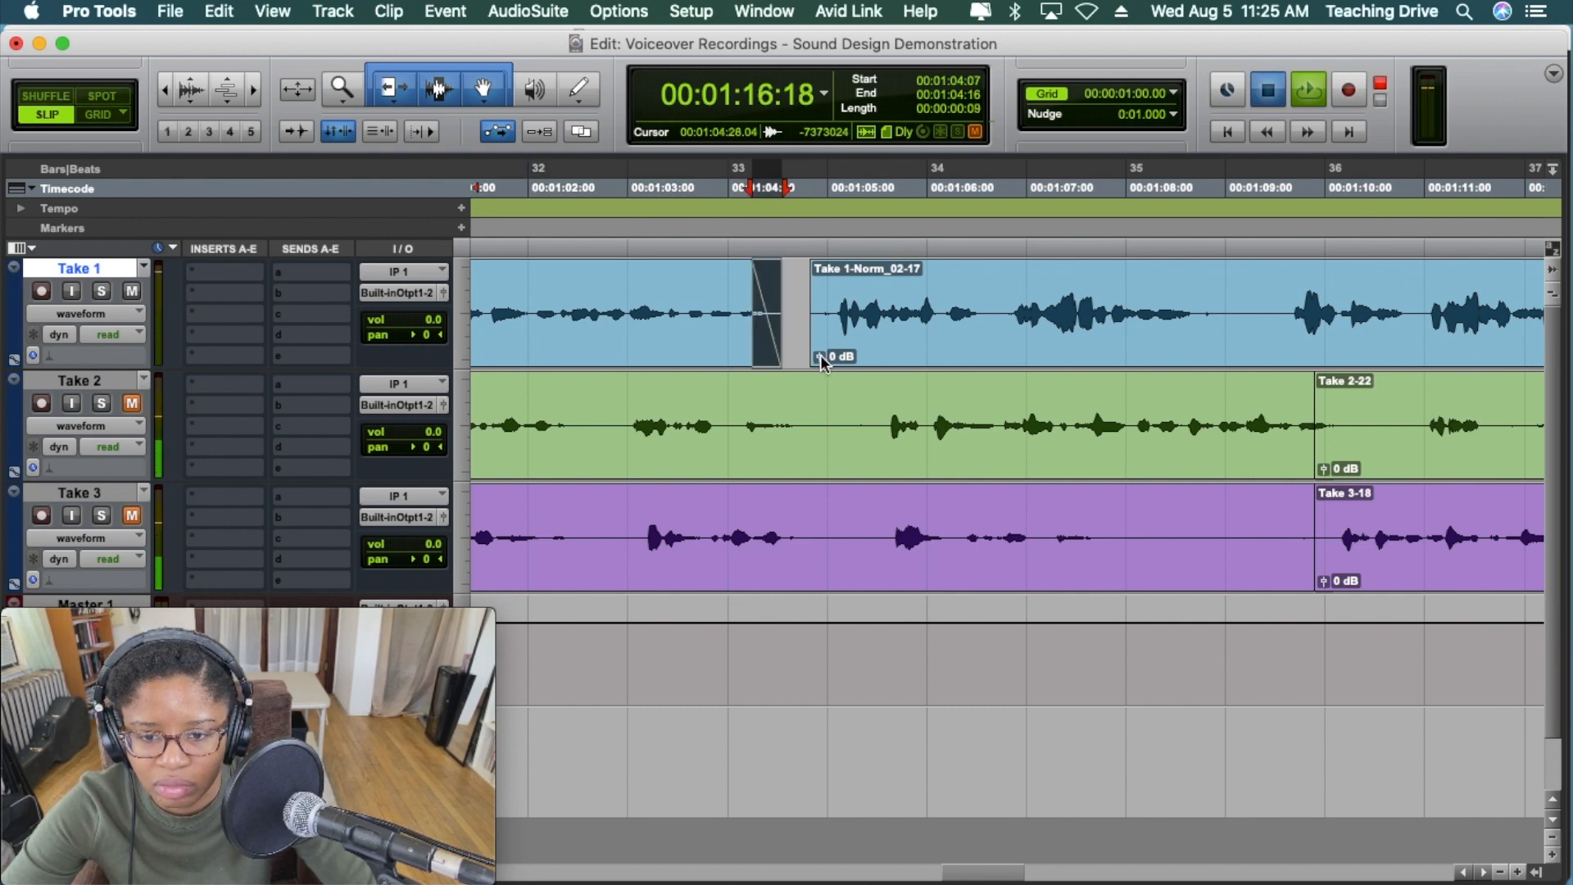
key("space")
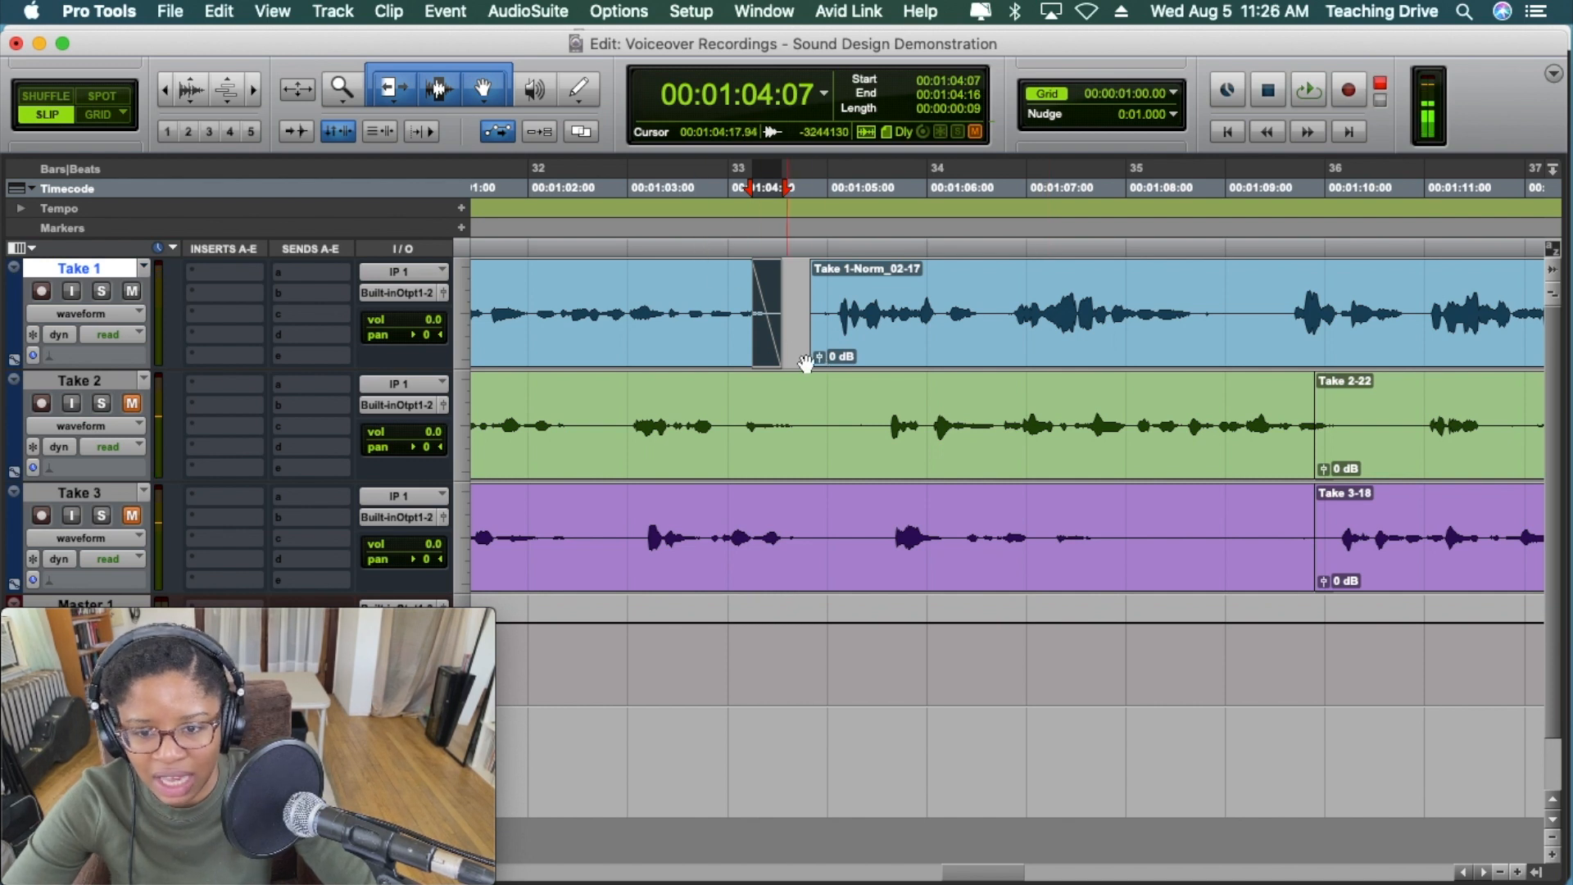
- Lower the clip gain after the gap to -1.8 dB and trim its start to 00:01:05:01 with a fade-in ending at 00:01:05:05
left_click_drag(820, 357, 820, 357)
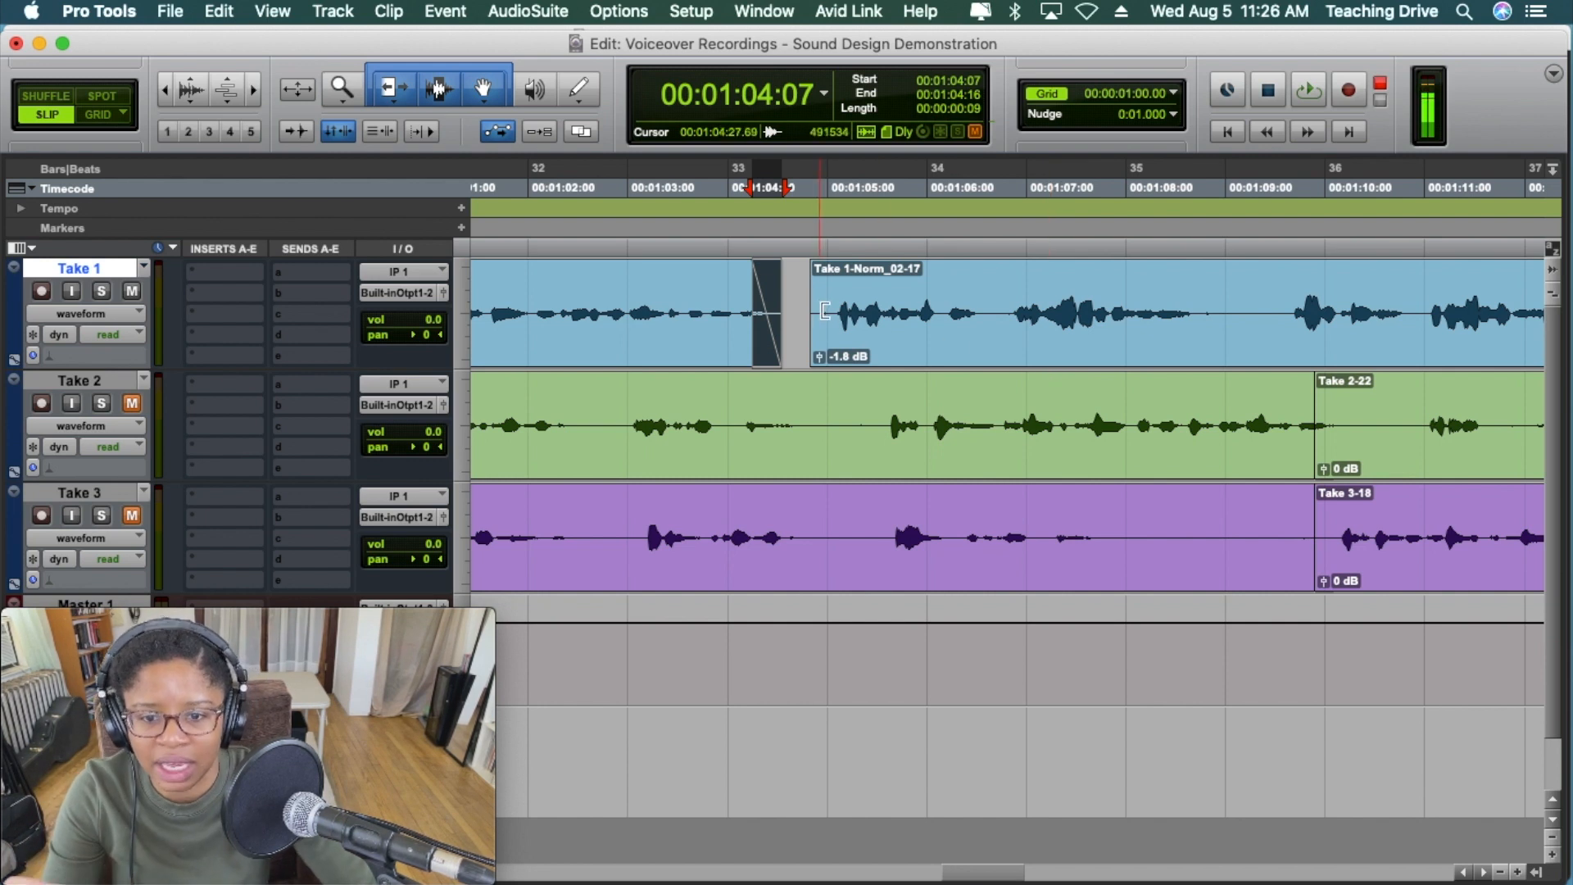
left_click_drag(816, 314, 843, 265)
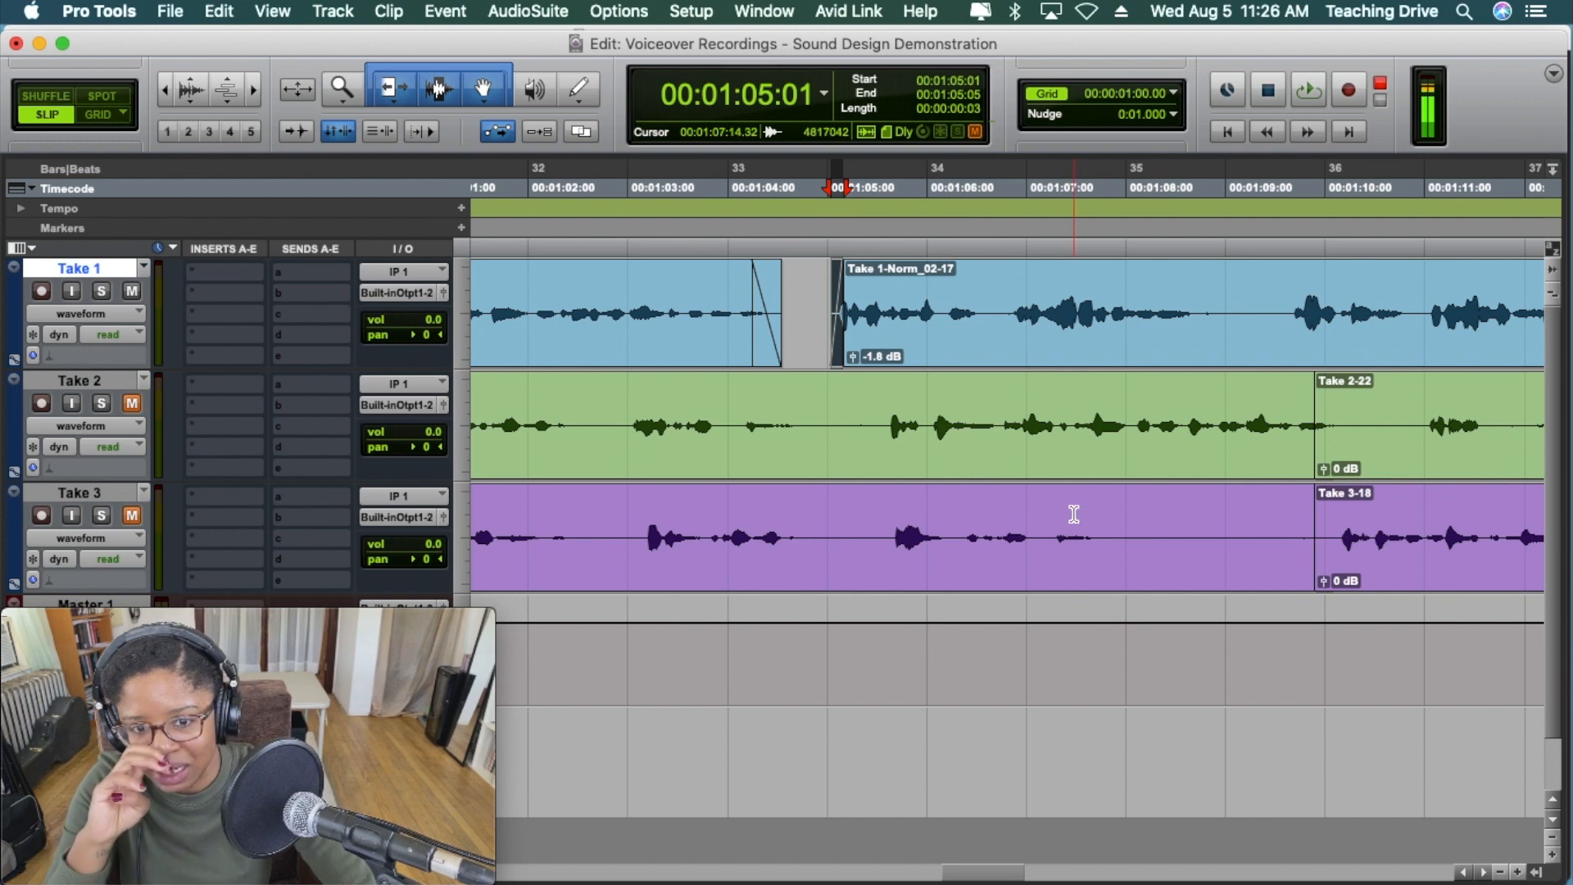
- Play Take 1 from 00:01:00:29 across the faded gap to the end of the last clip
left_click(1500, 872)
left_click(1500, 871)
left_click(1499, 871)
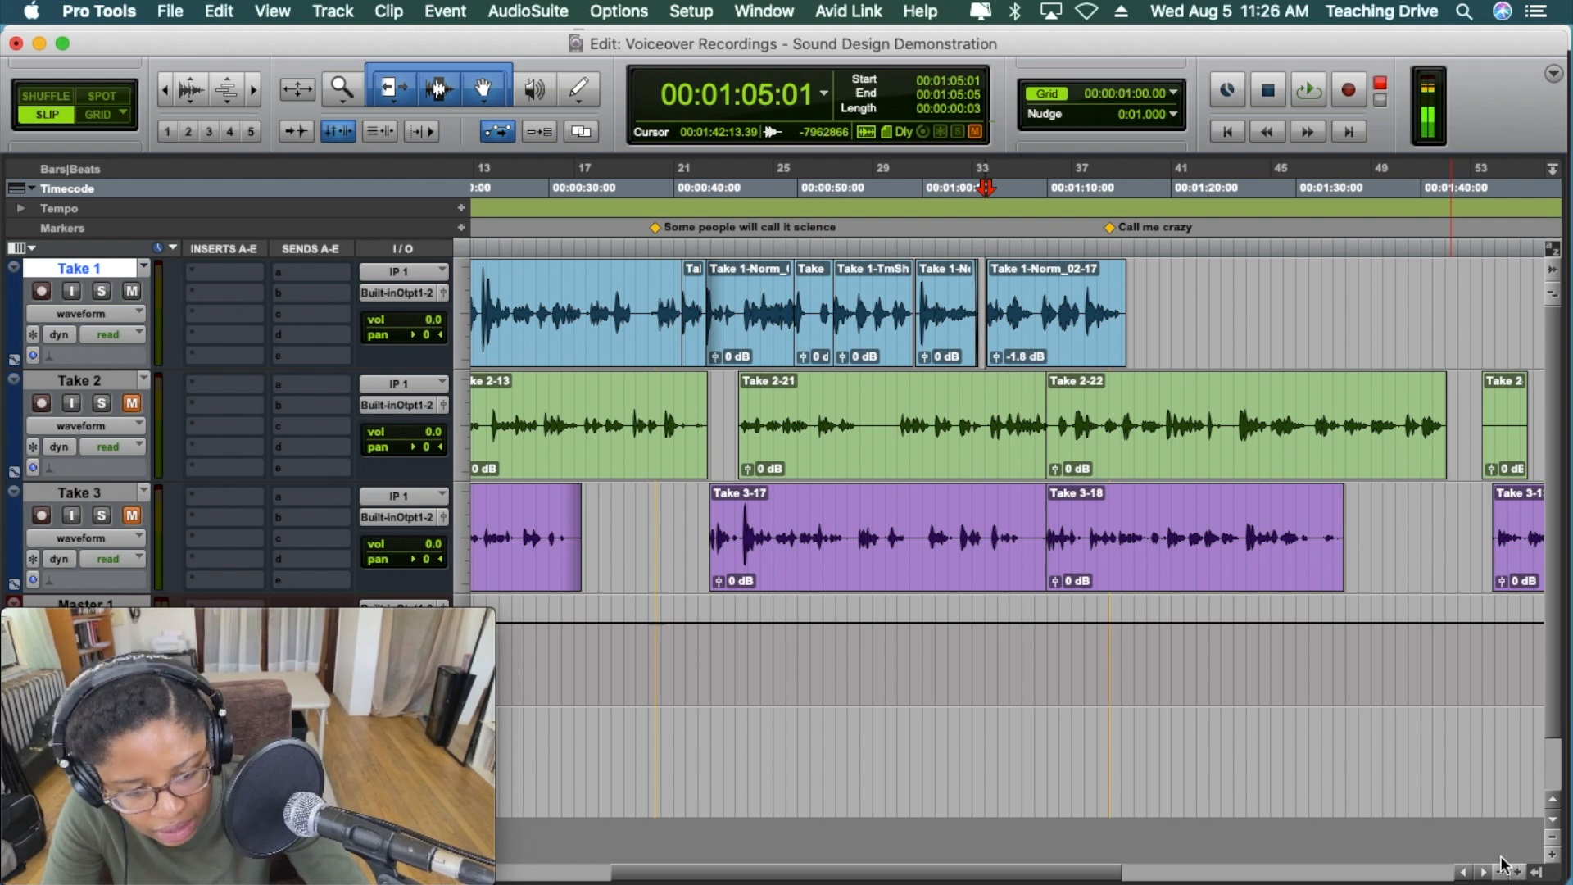
key("super+bracketright")
key("super+bracketright")
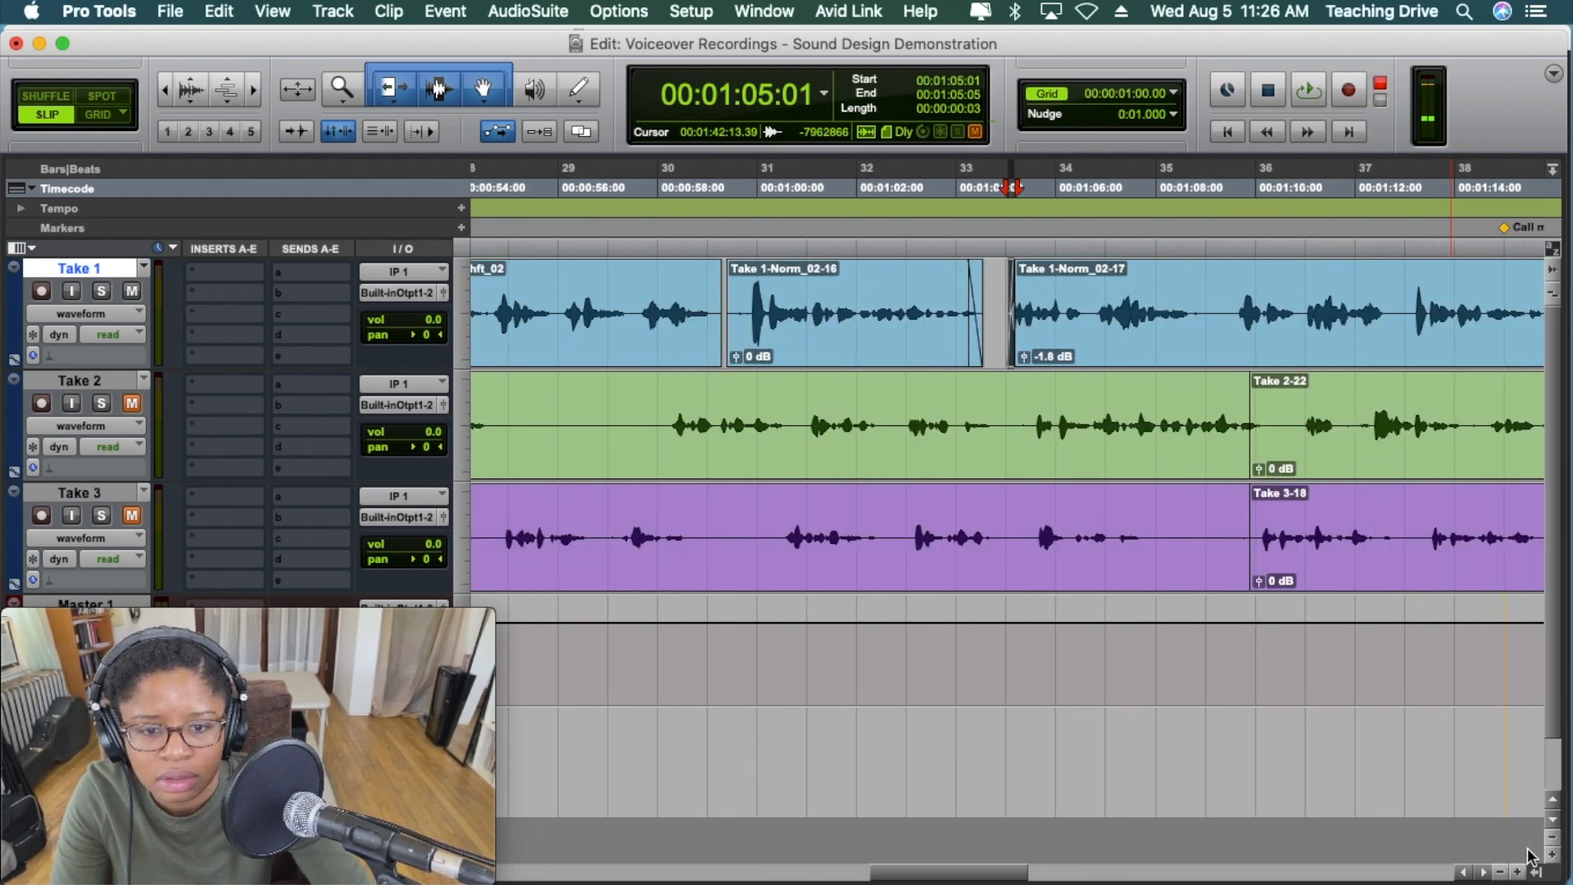
left_click(808, 245)
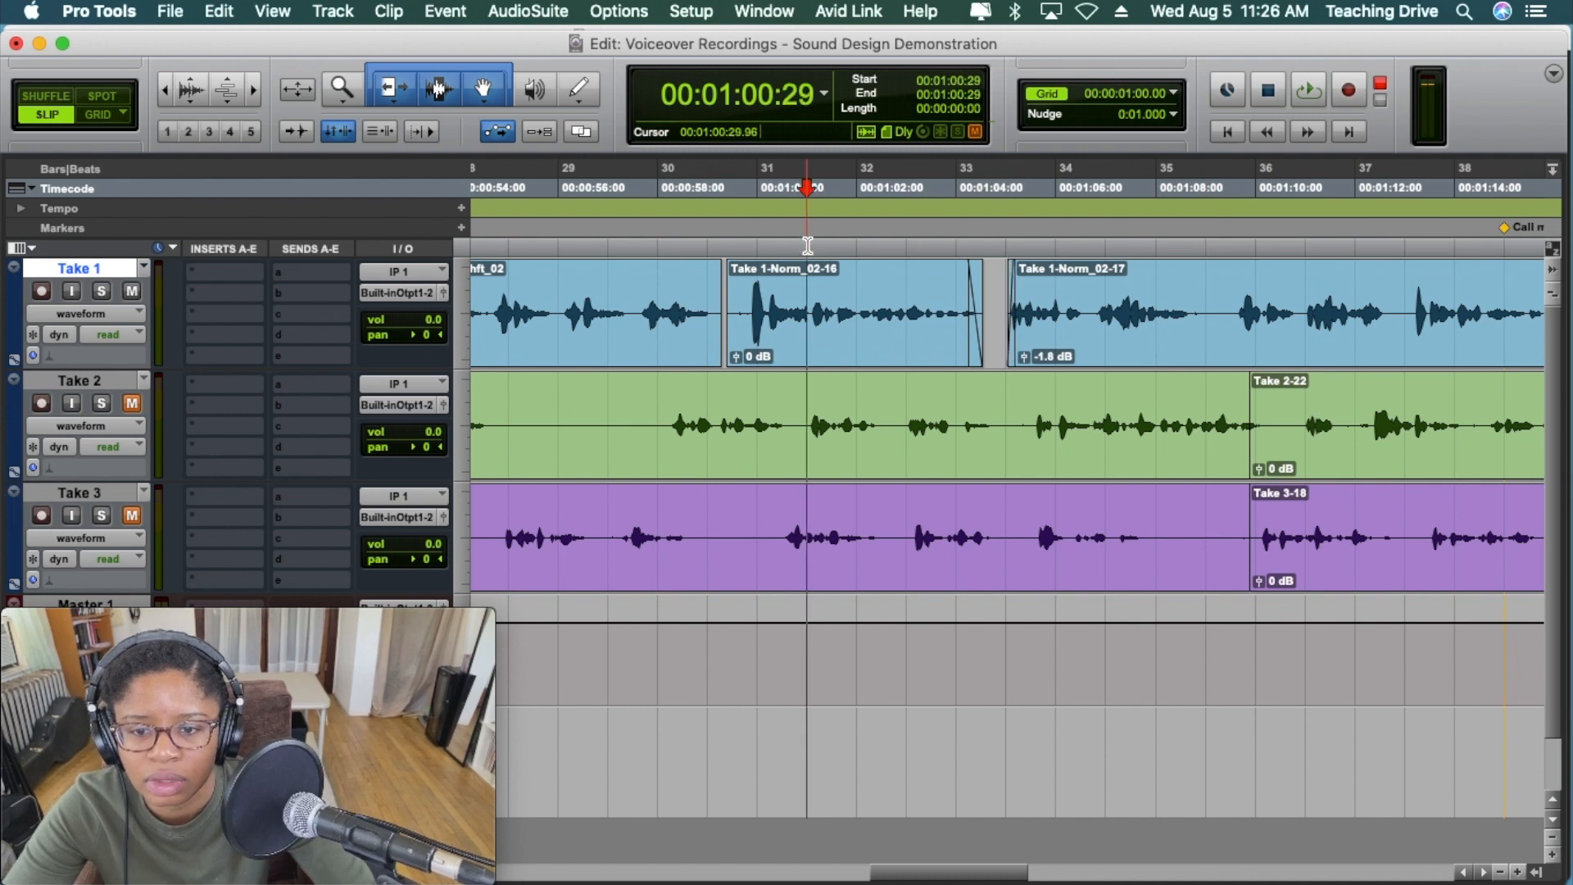
key("space")
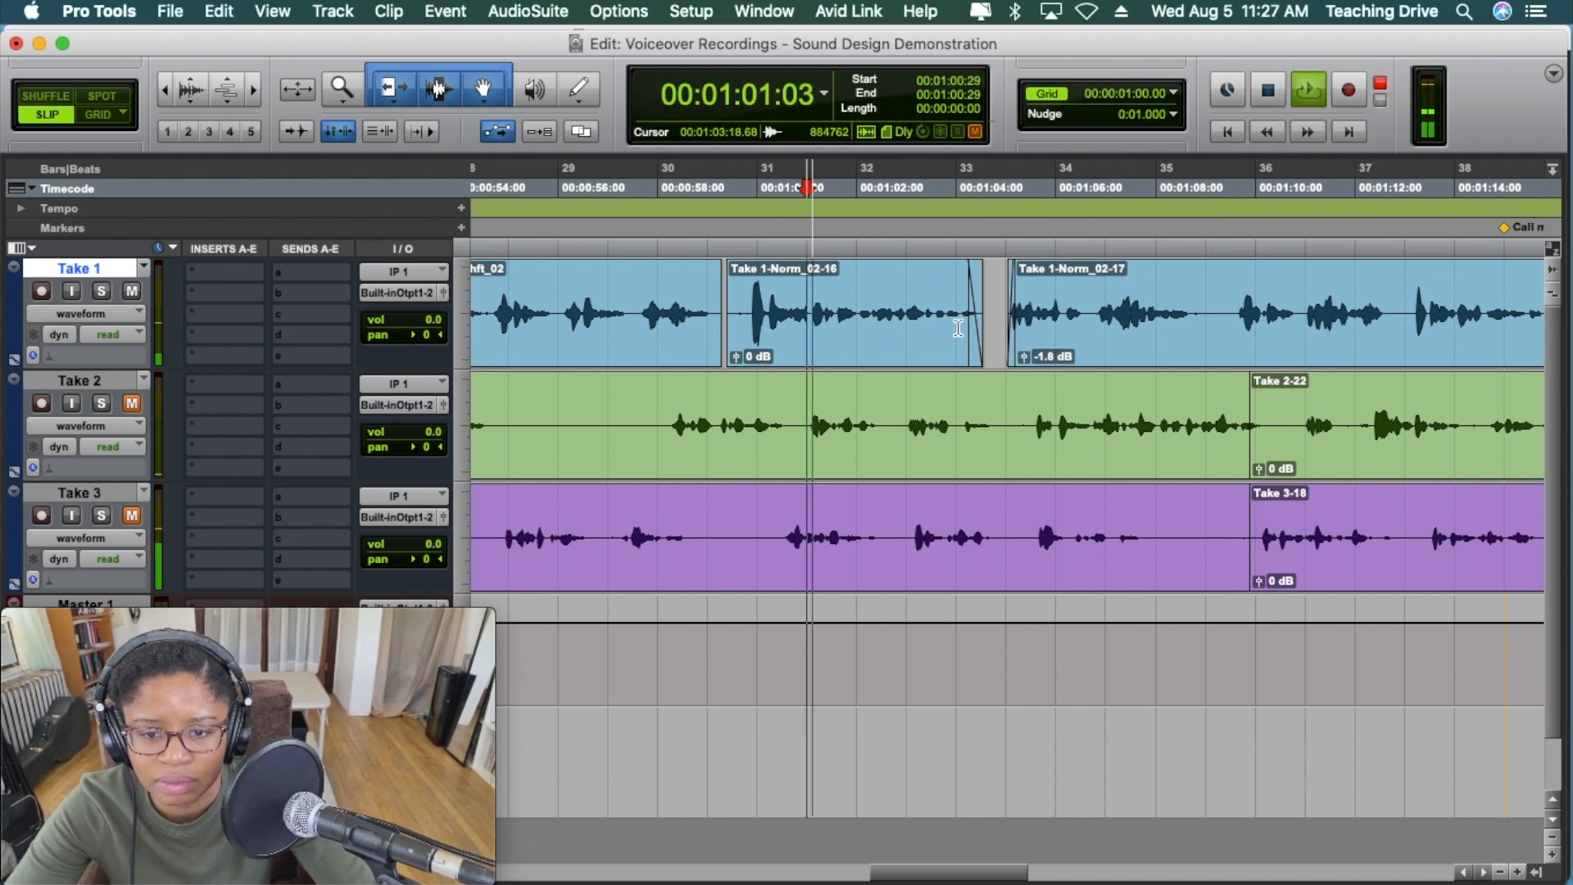
left_click(1501, 872)
left_click(1500, 873)
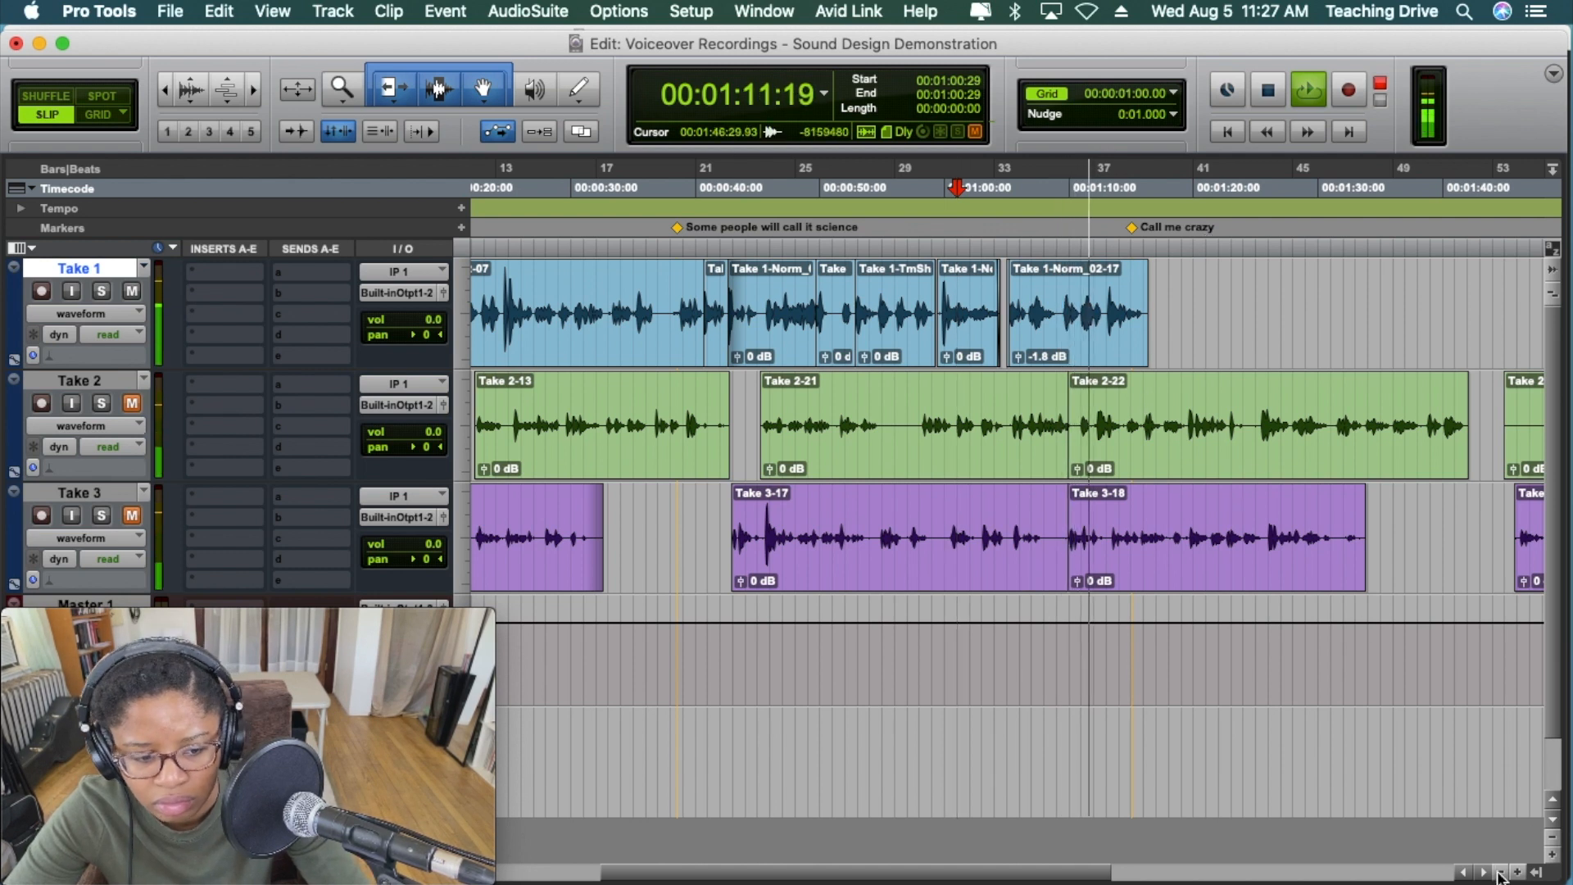
left_click(1518, 872)
left_click(1517, 873)
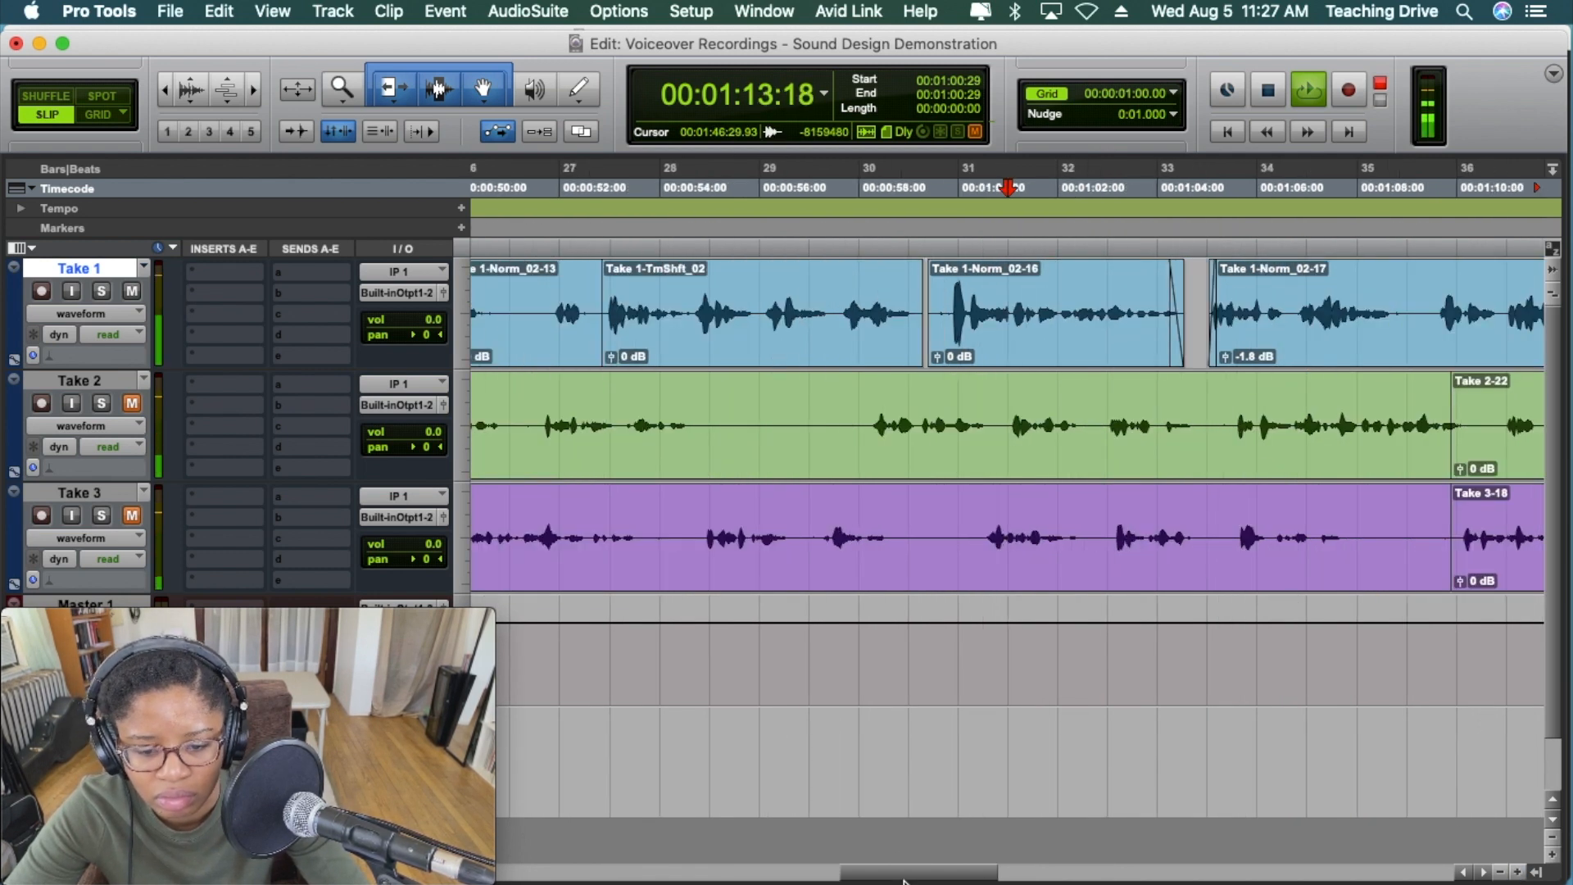
left_click_drag(904, 881, 988, 872)
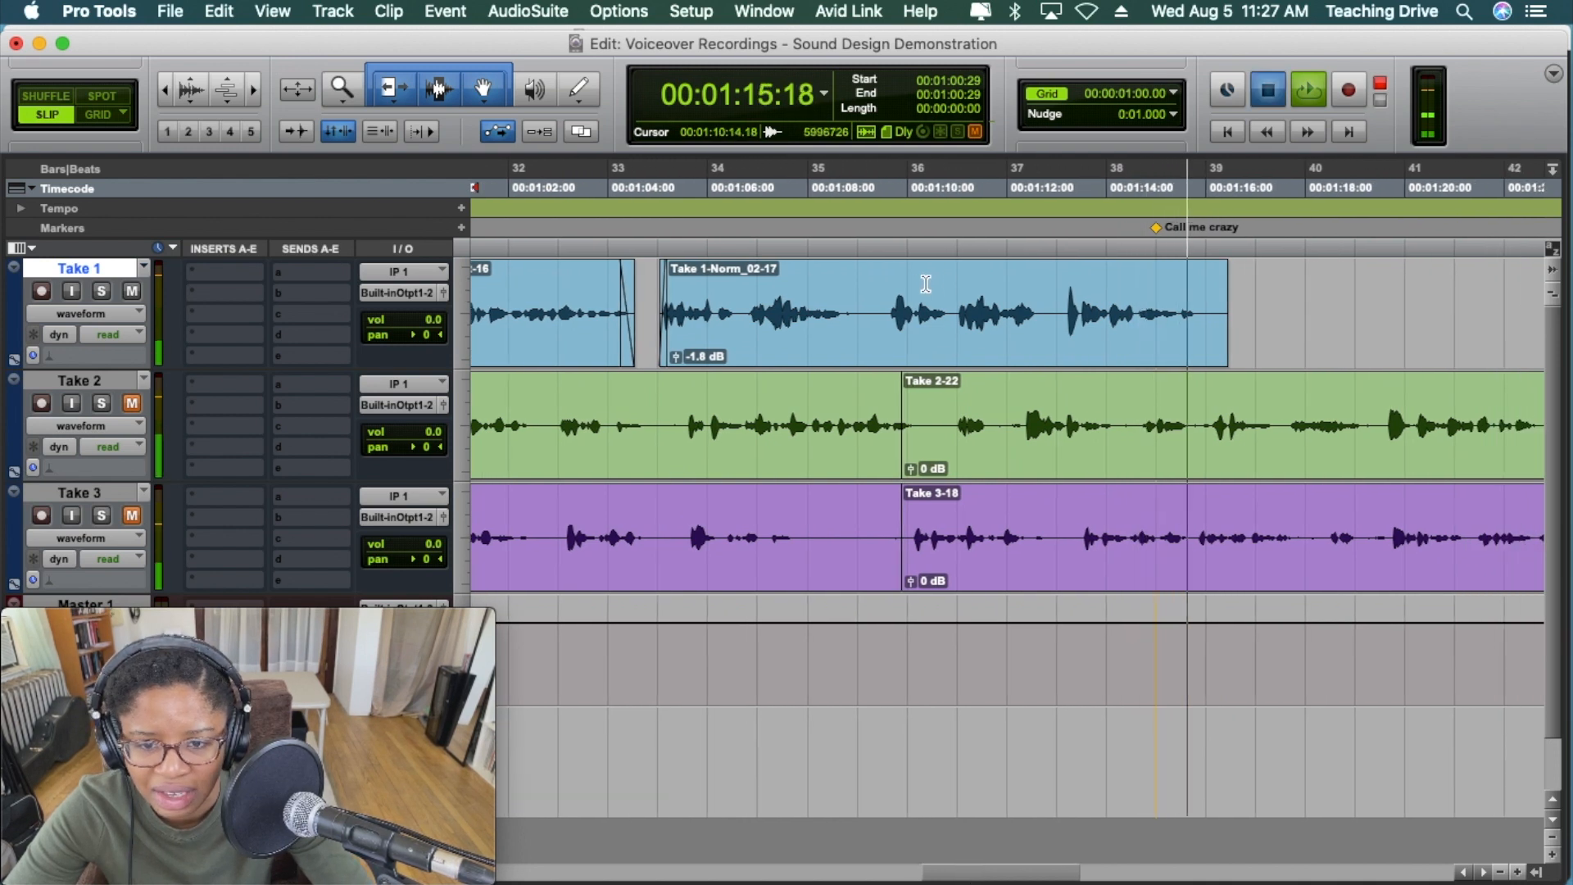
key("space")
- Delete the Take 1 pause from 00:01:08:23 to 00:01:09:18 and close the gap by moving the following clip to 00:01:08:21
left_click_drag(887, 310, 848, 313)
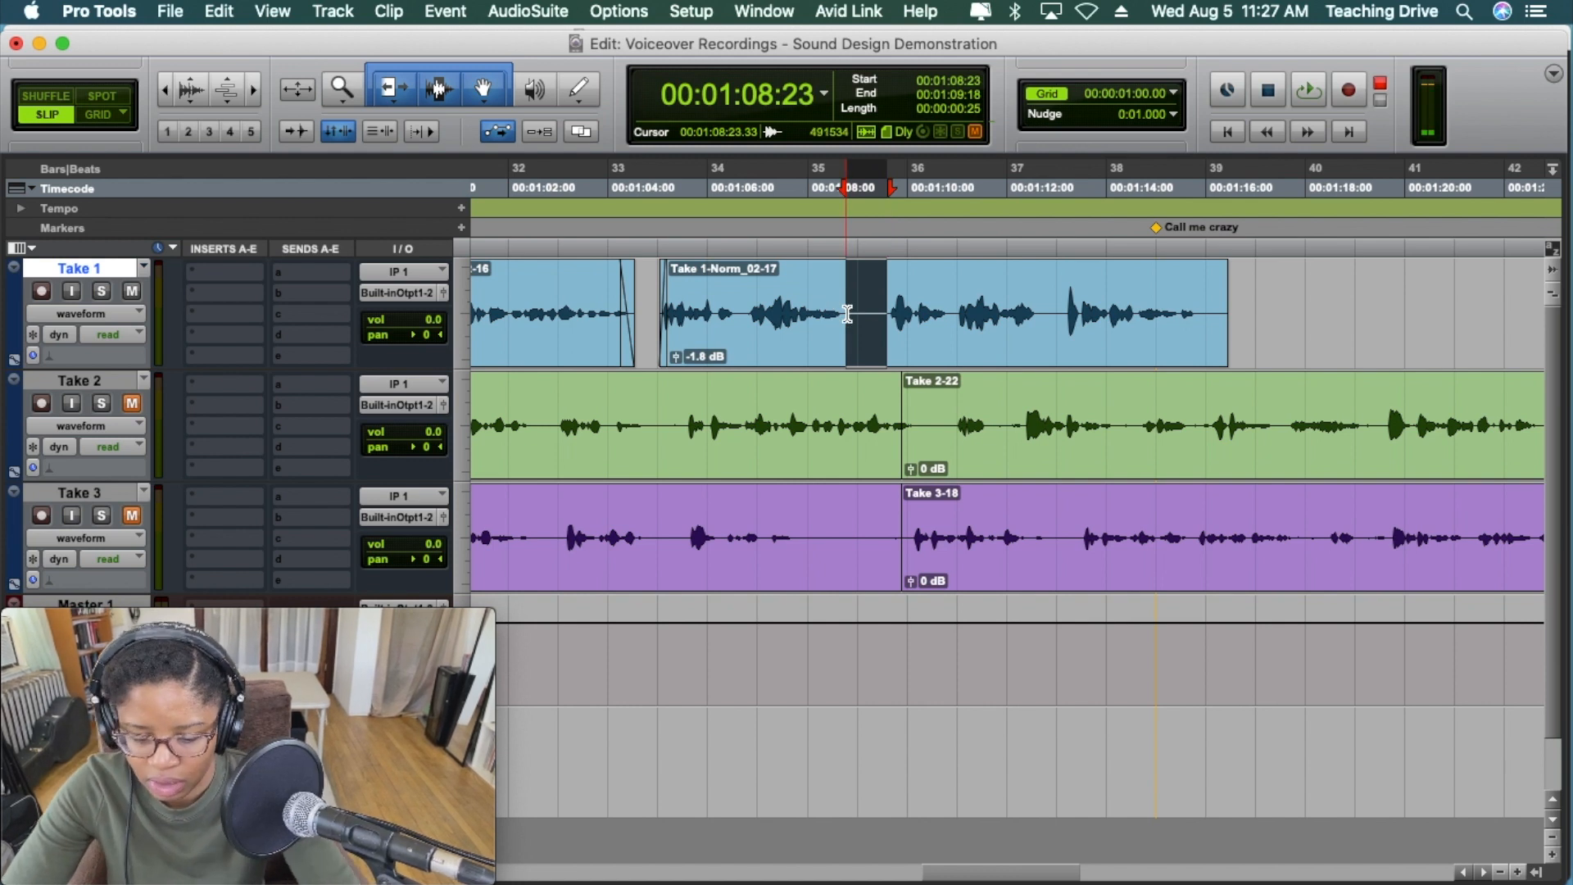
key("Delete")
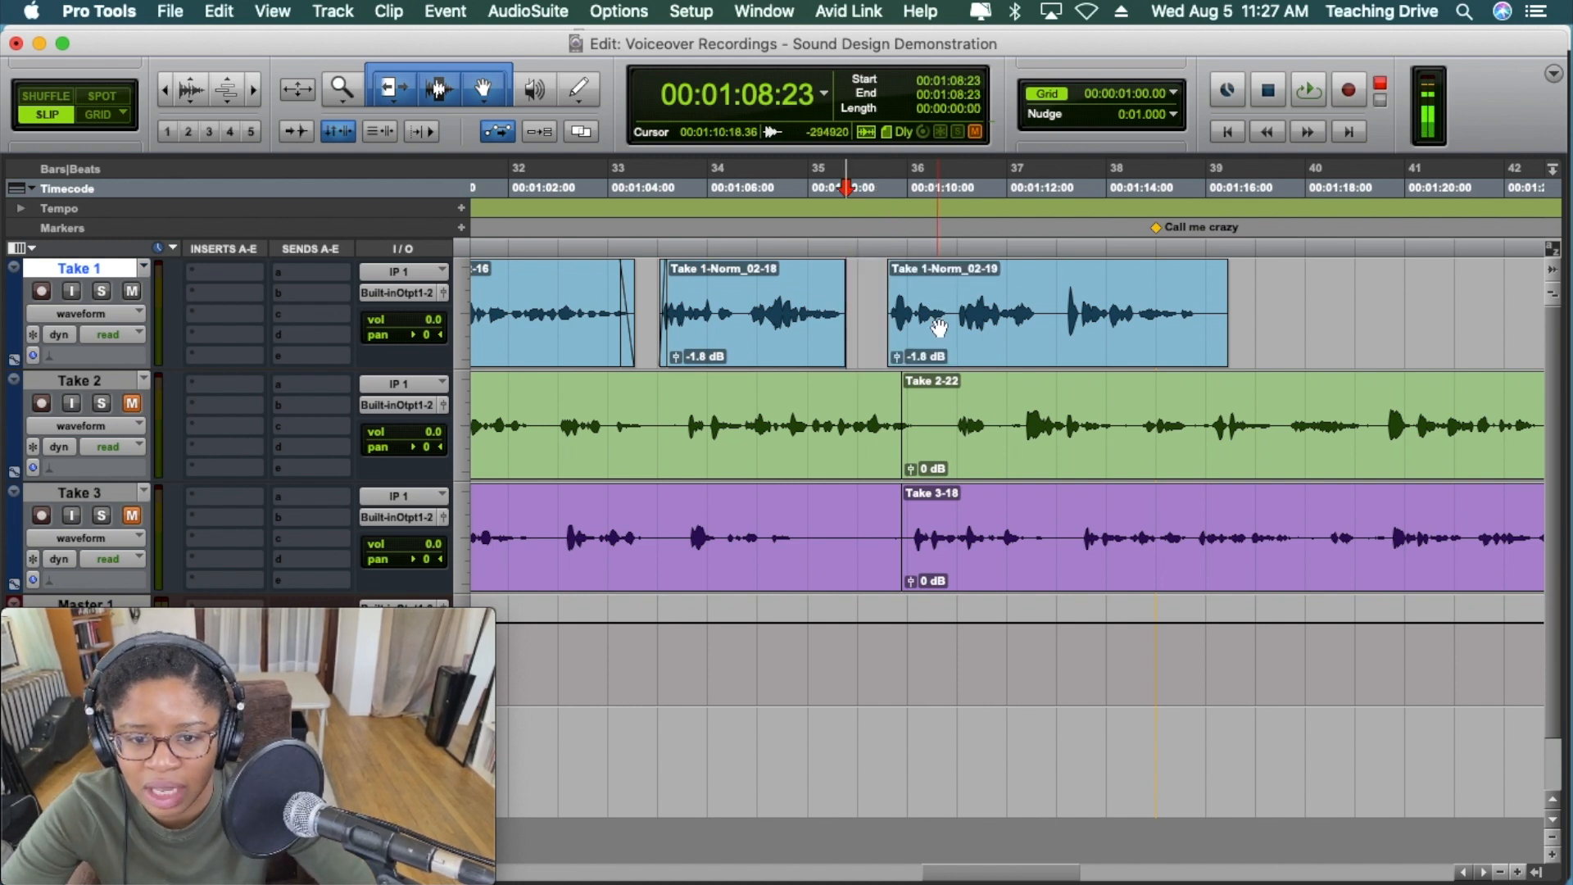
left_click_drag(939, 328, 895, 325)
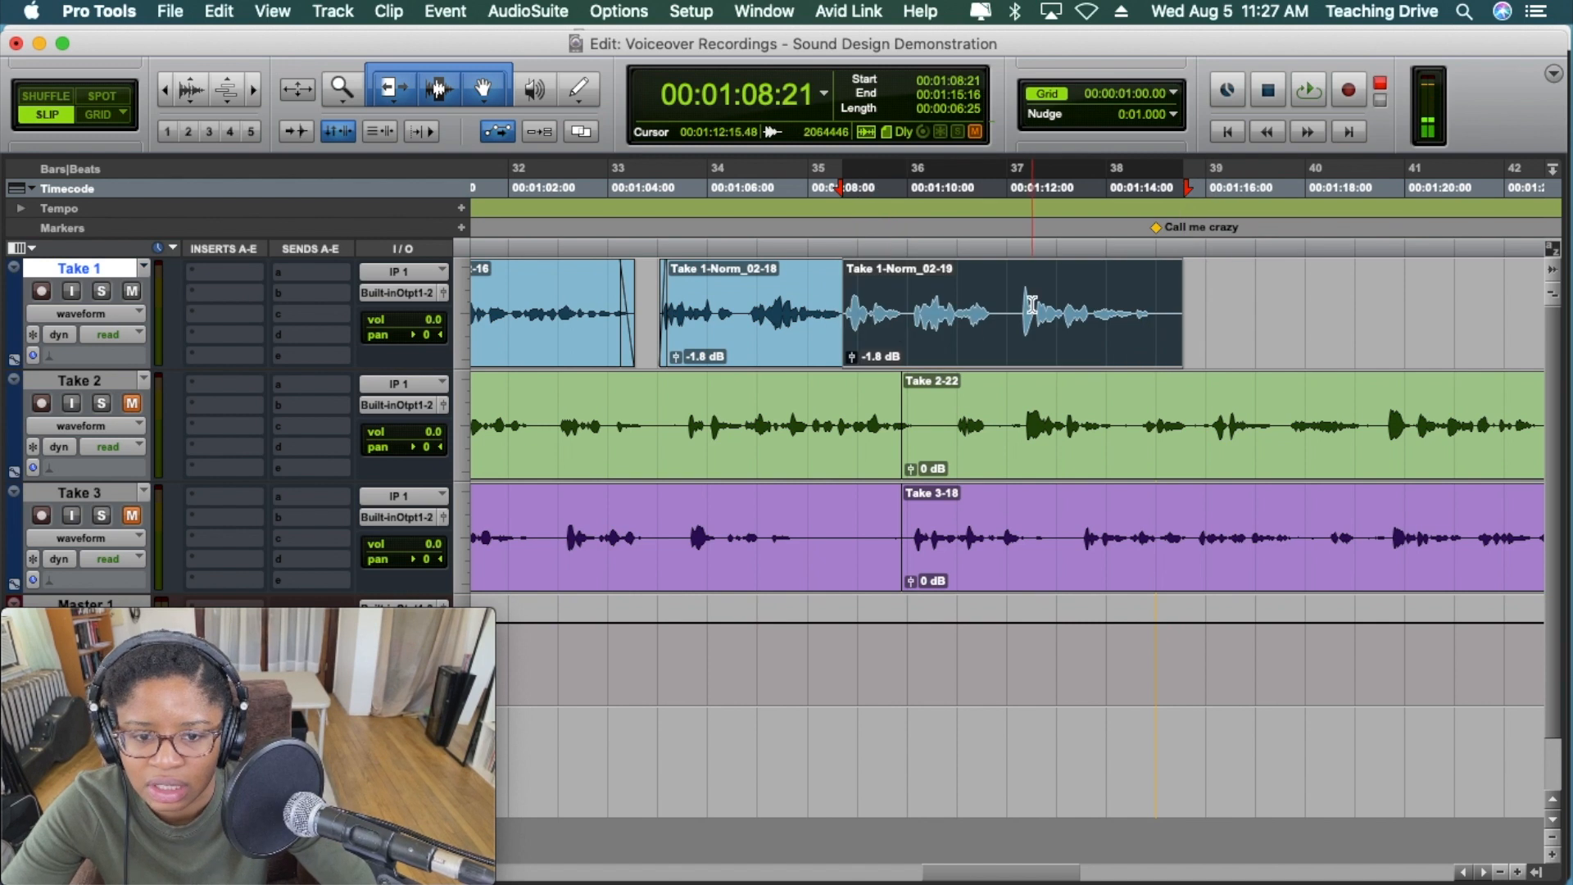
- Delete the Take 1 pause ending at about 00:01:12:05 and close the gap by moving the following clip to 00:01:11:21
left_click(1021, 314)
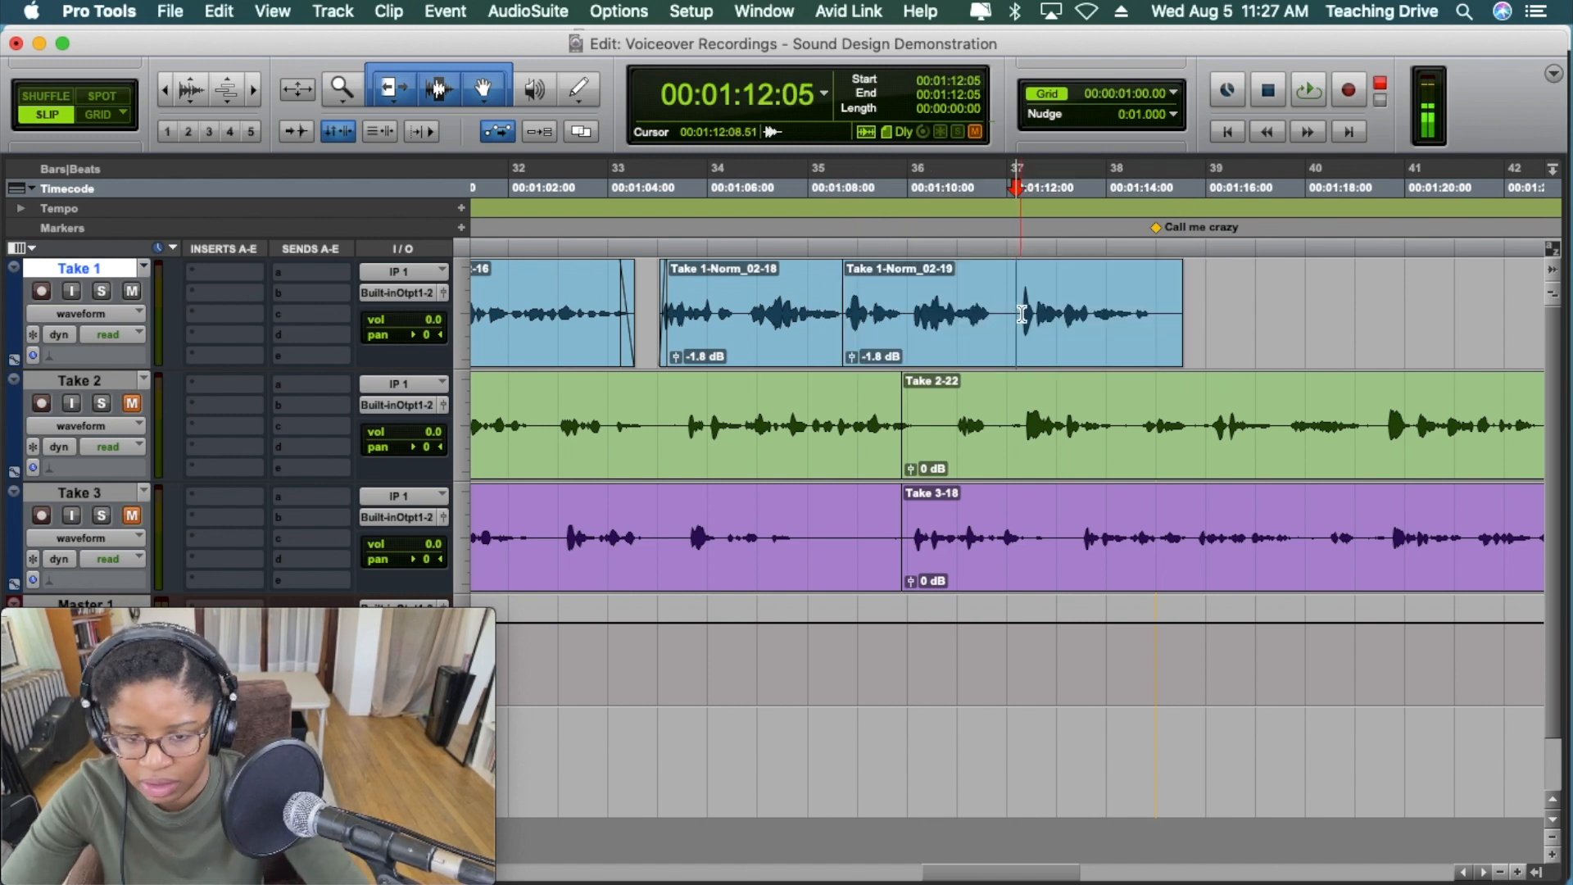
mouse_move(1019, 314)
left_mouse_down()
mouse_move(989, 314)
mouse_move(1015, 335)
left_mouse_up()
key("BackSpace")
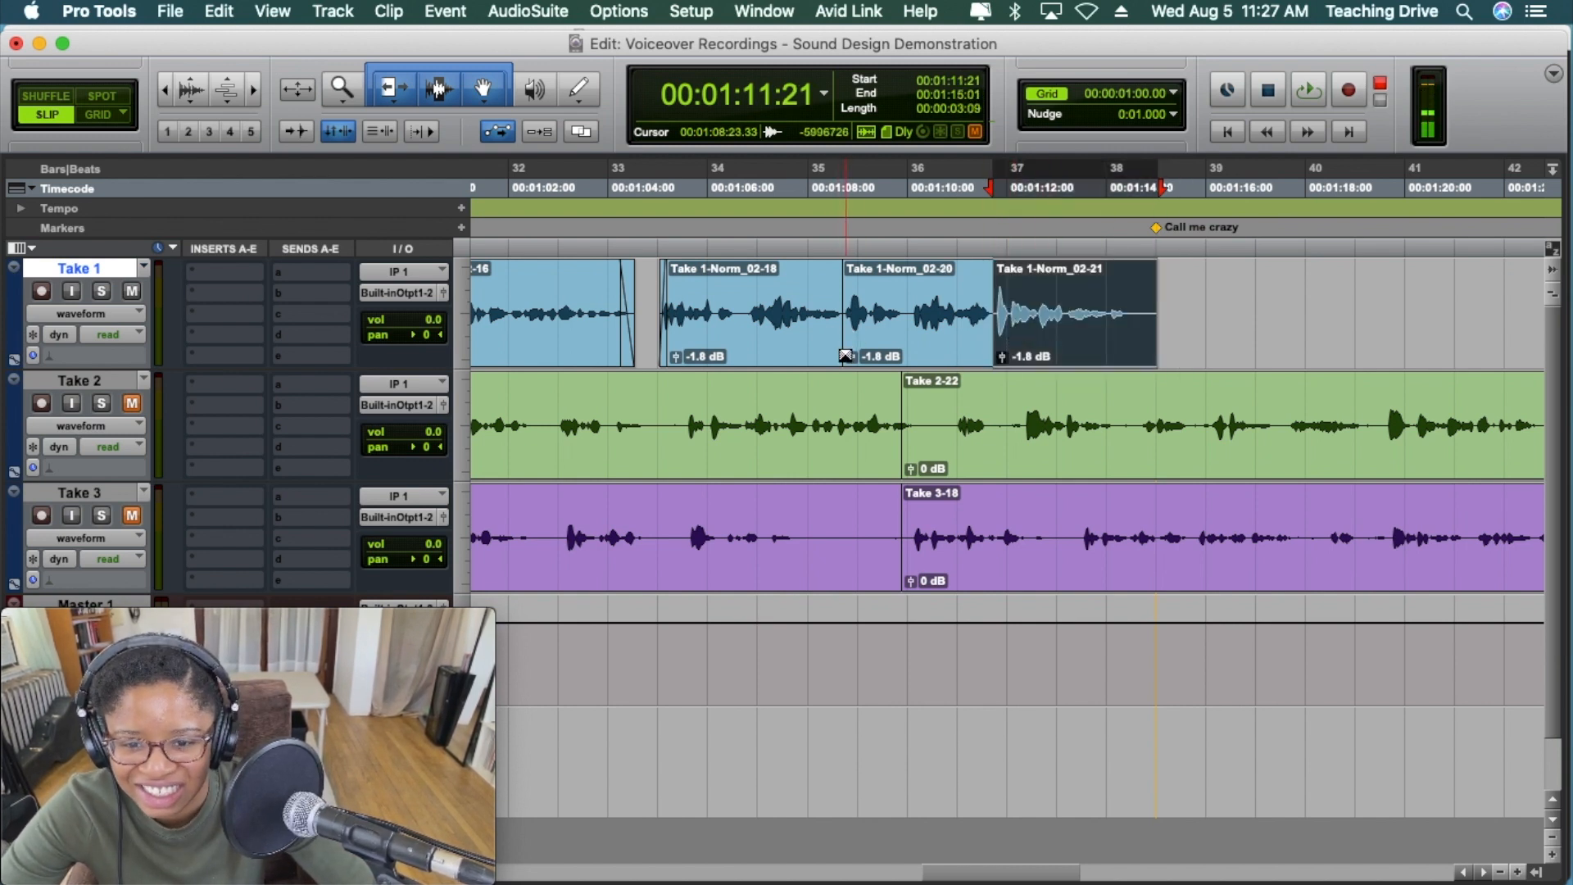
- Add short crossfades at the last two Take 1 joins, from 00:01:08:20 to 00:01:08:21 and from 00:01:11:20 to 00:01:11:23
left_click_drag(843, 351, 841, 350)
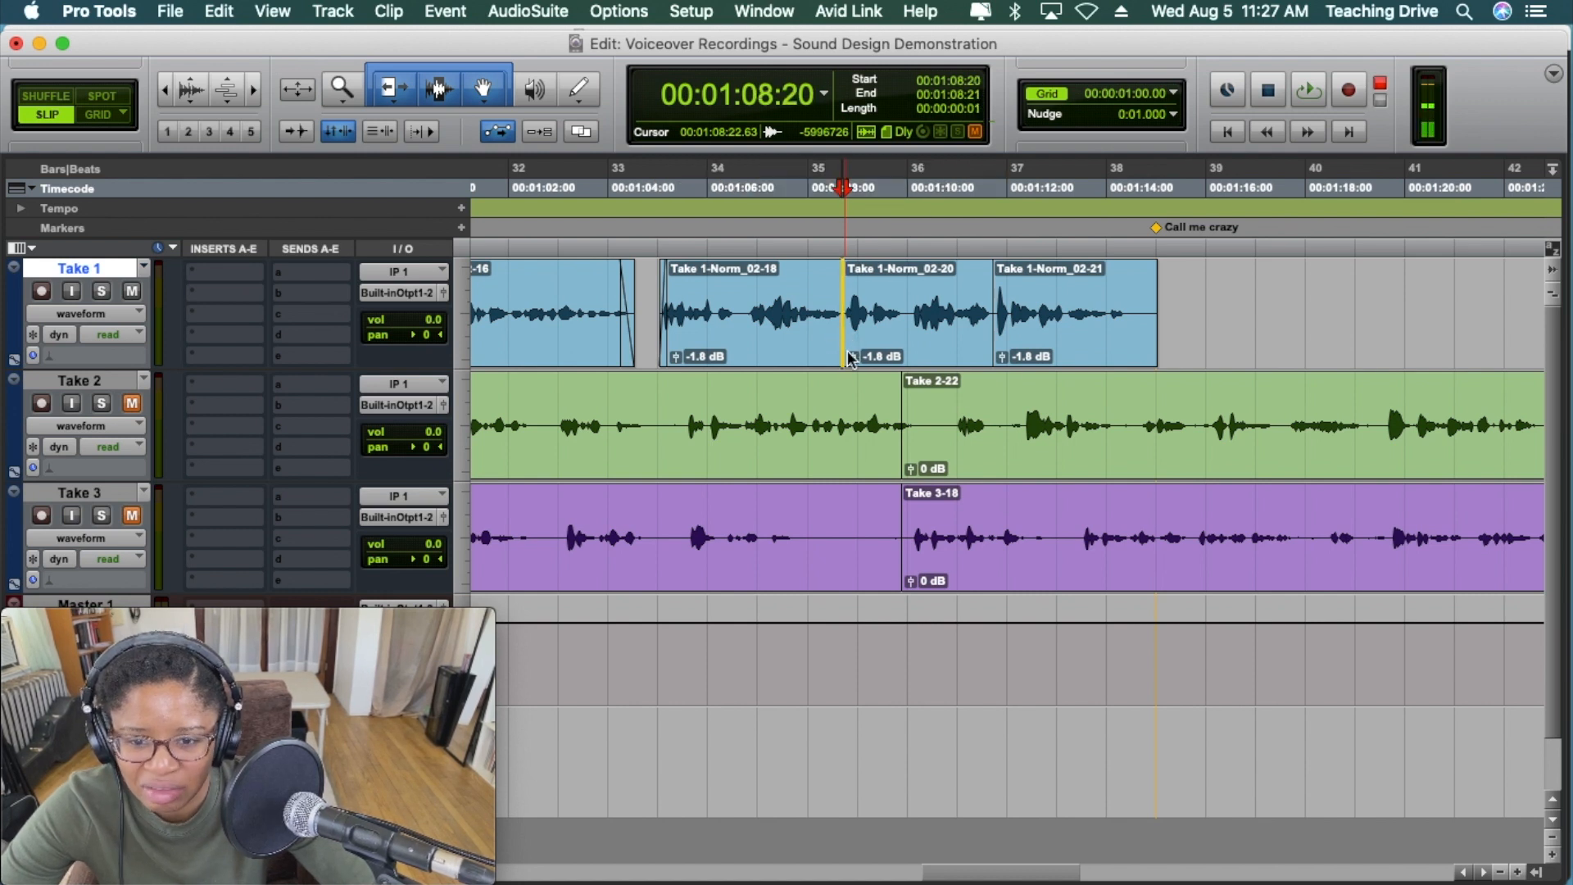
left_click_drag(994, 363, 995, 357)
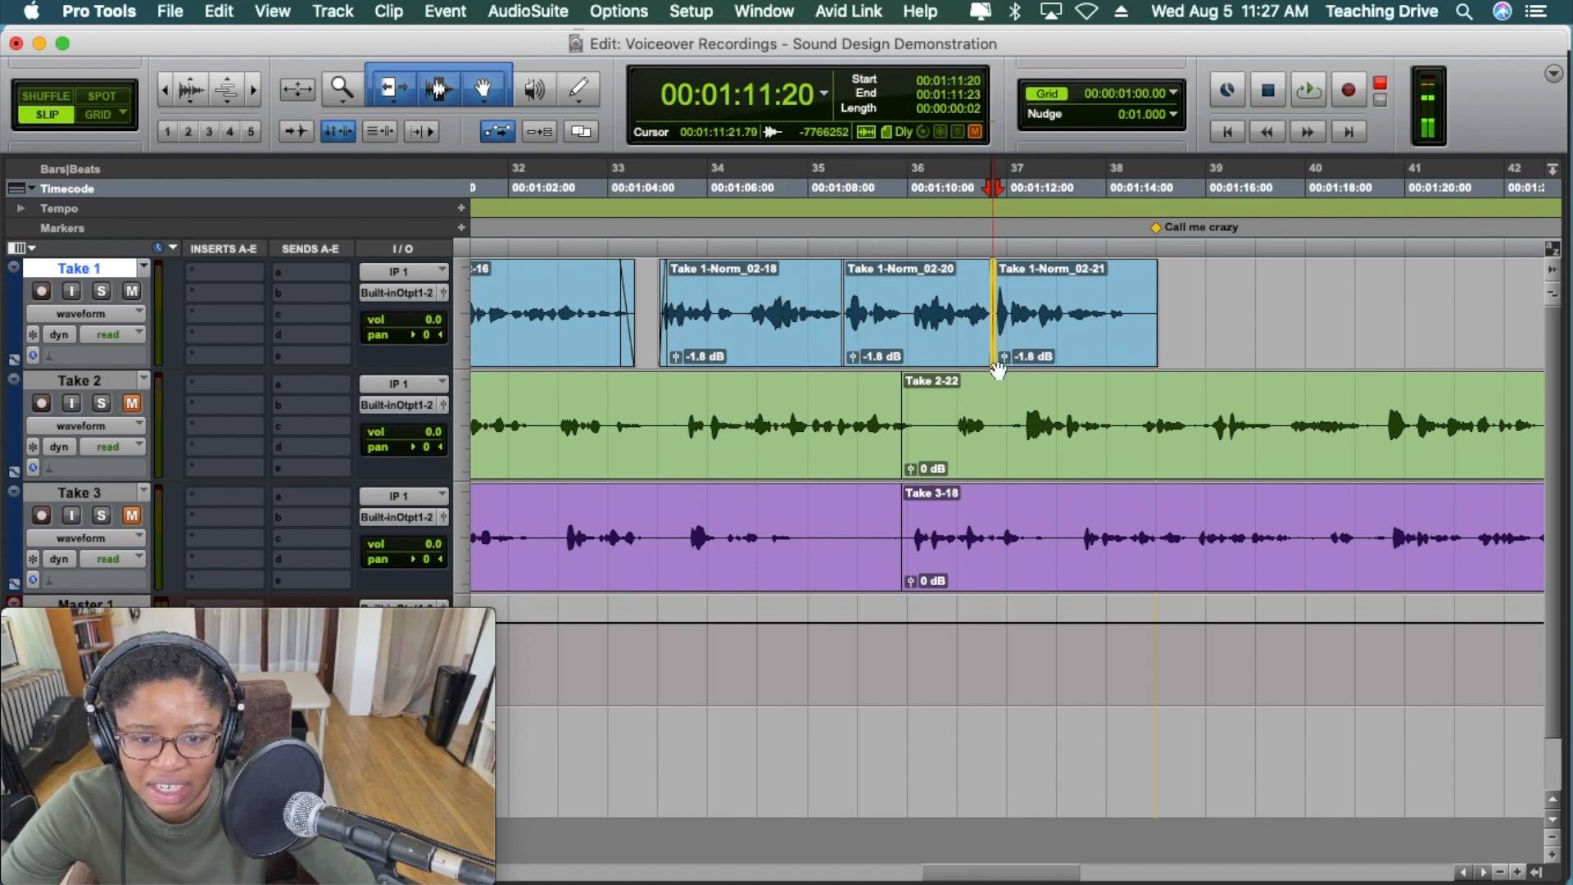
- Play Take 1 from 00:00:00:11 past the "Huge pause" marker and lower the clip gain of the clip after that marker to -0.9 dB
left_click(1500, 872)
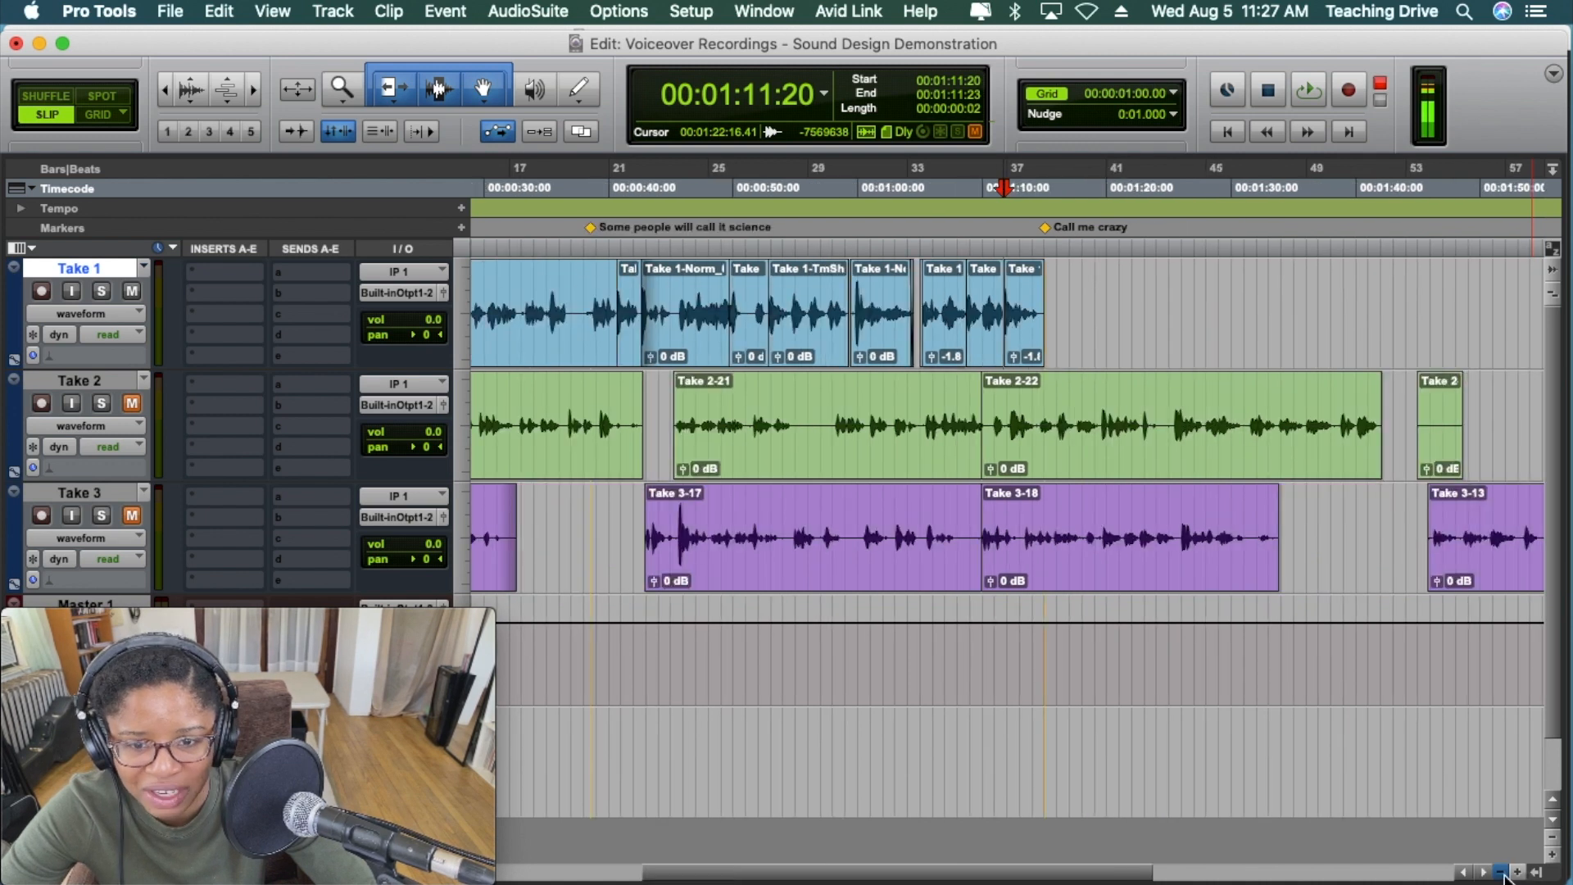
left_click(1501, 872)
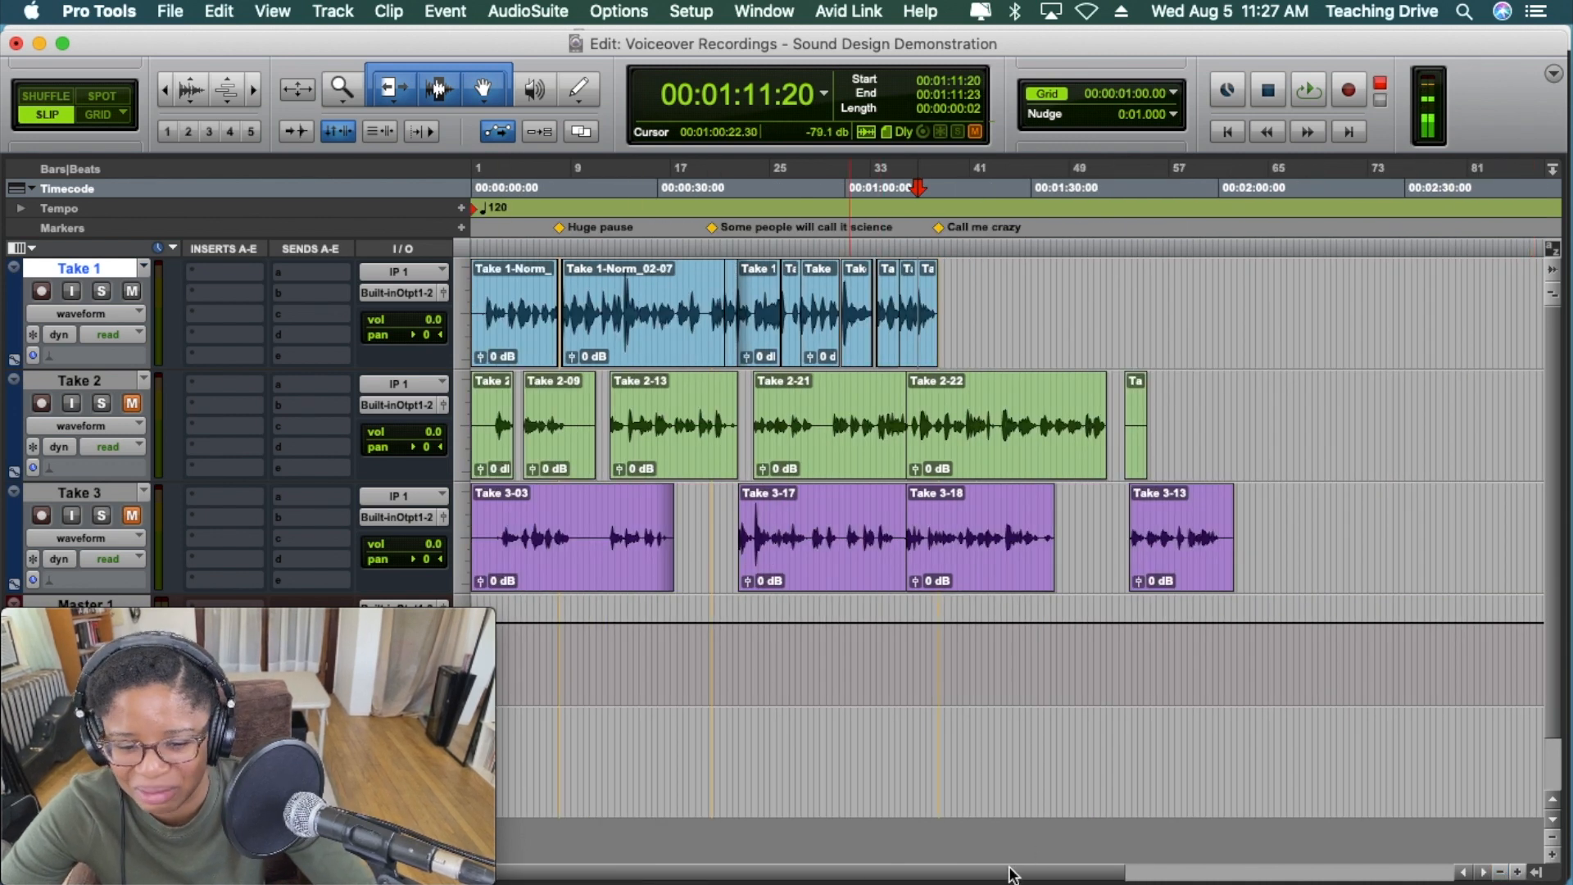
left_click(475, 253)
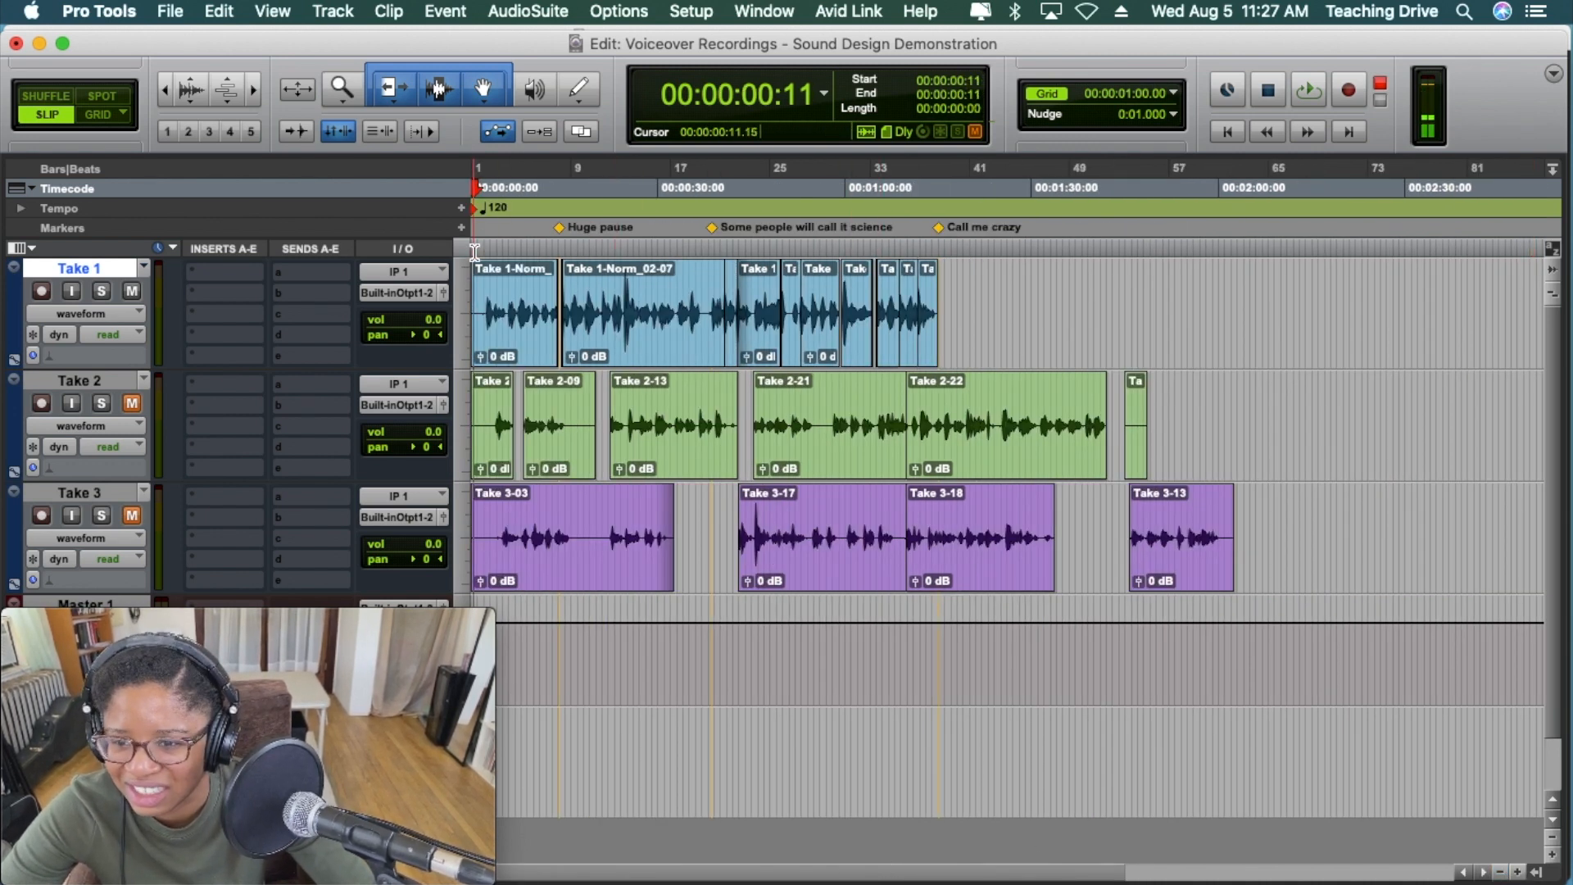
key("space")
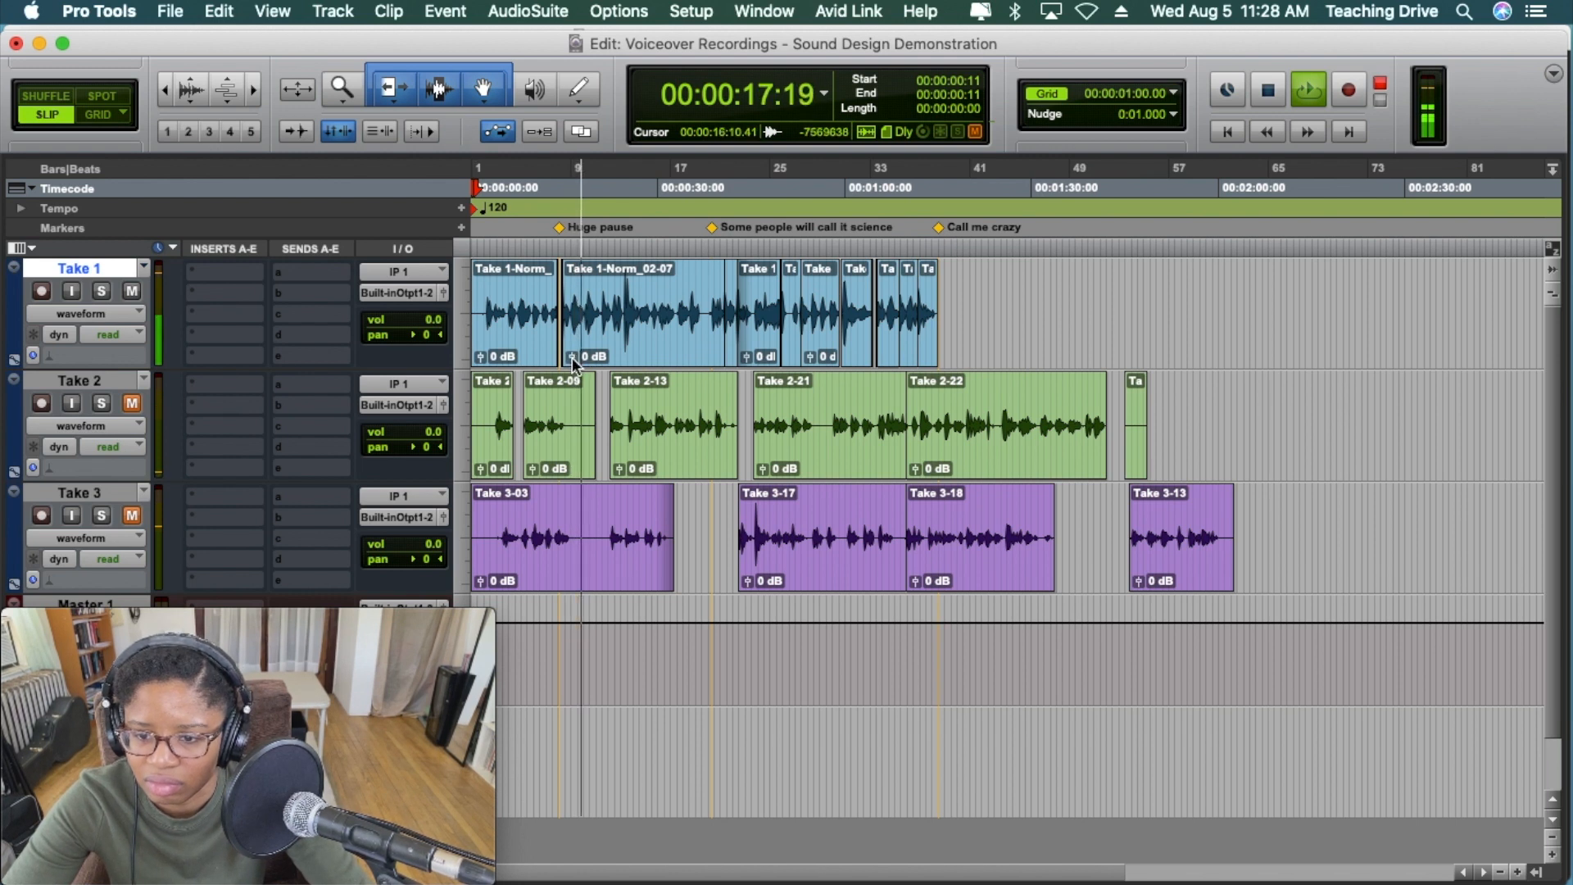
key("space")
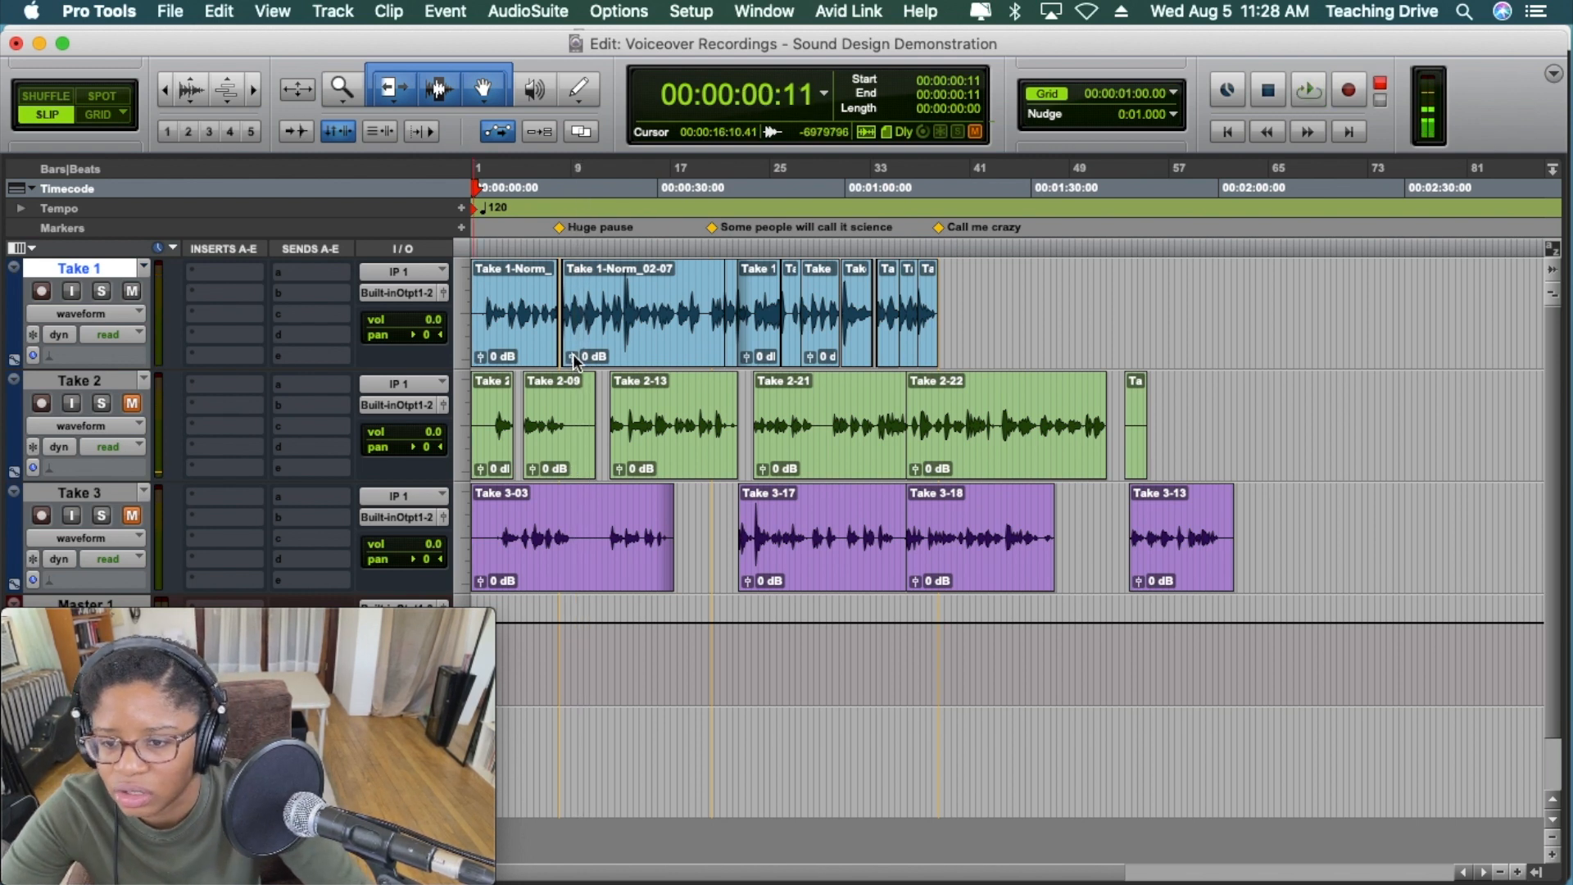
left_click(573, 357)
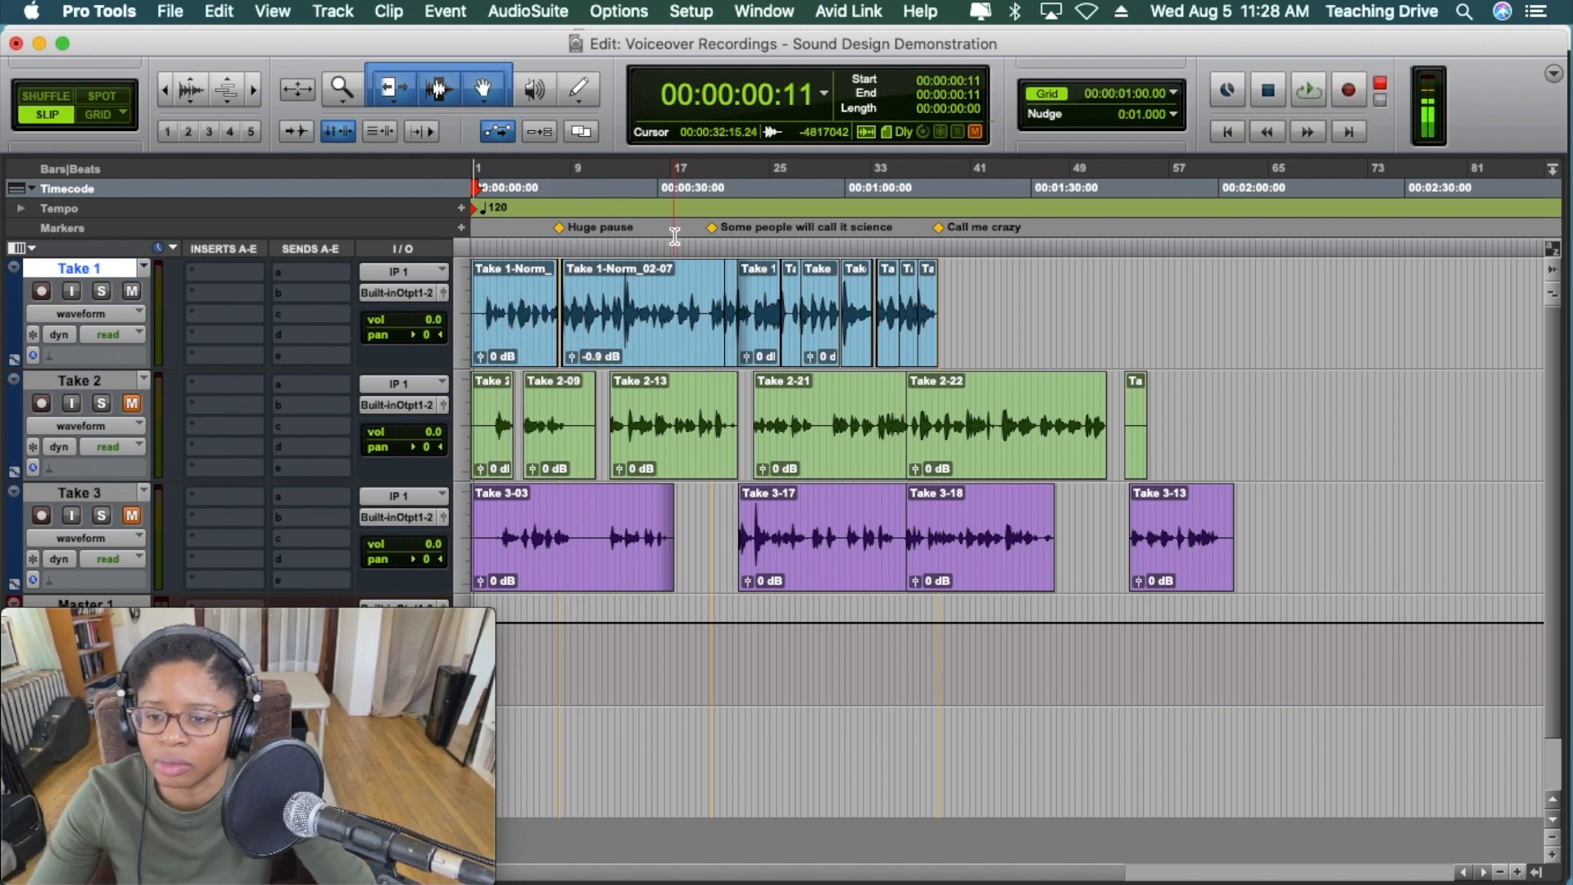